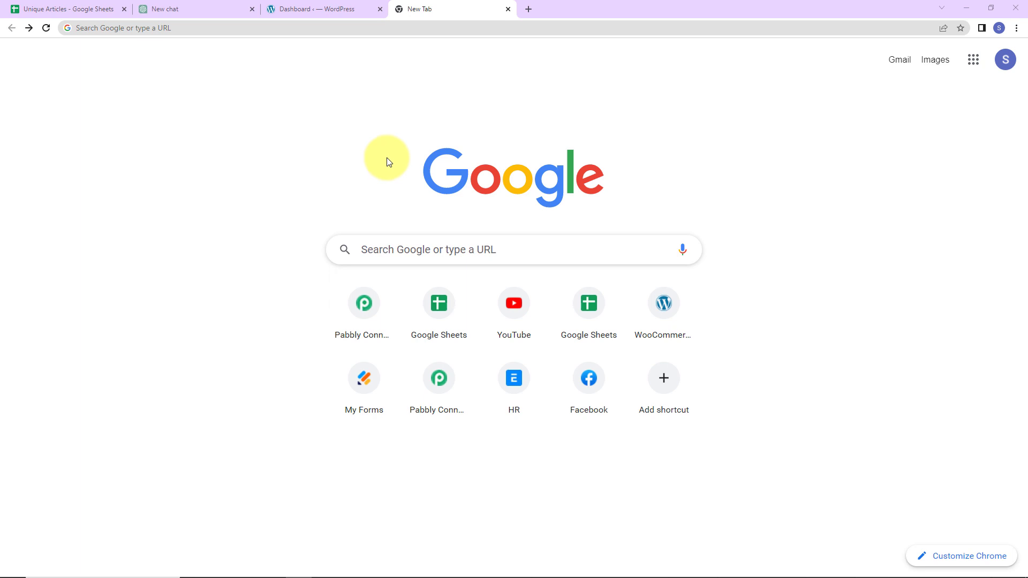
# Sign in to the existing account at pabbly.com/connect and open the Pabbly Connect dashboard.
pyautogui.click(215, 26)
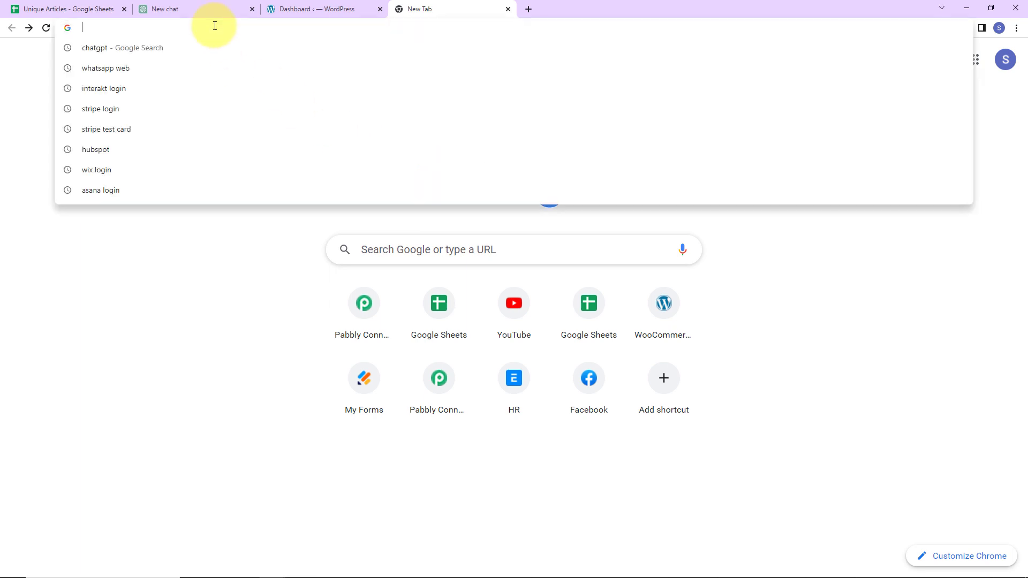
pyautogui.write('pa')
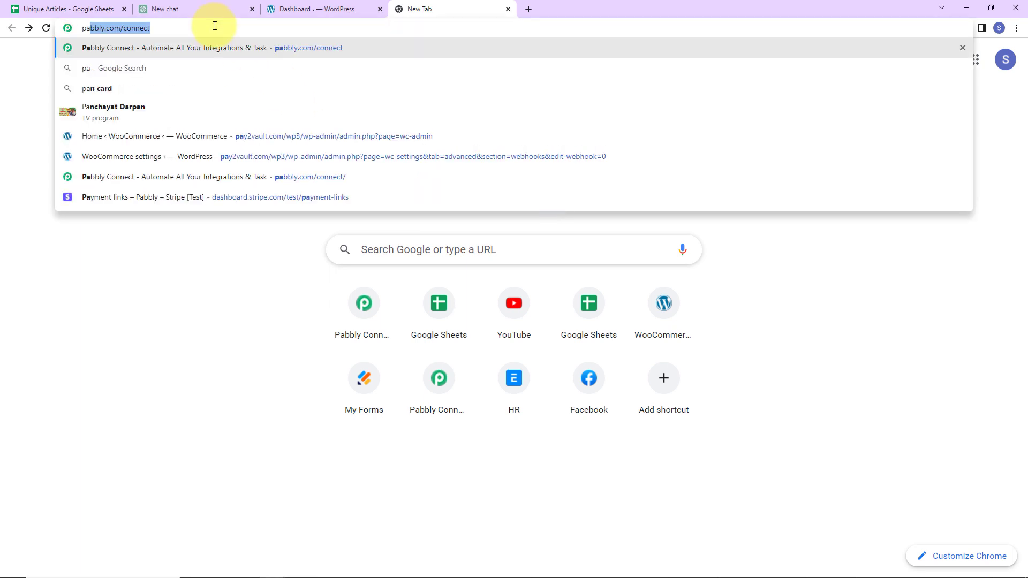
pyautogui.press('Return')
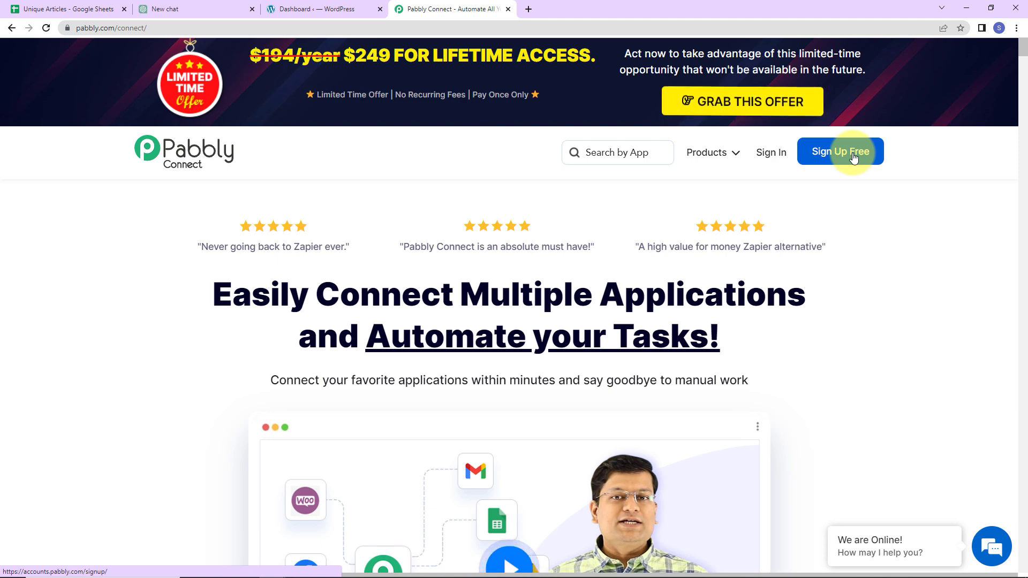
pyautogui.click(770, 159)
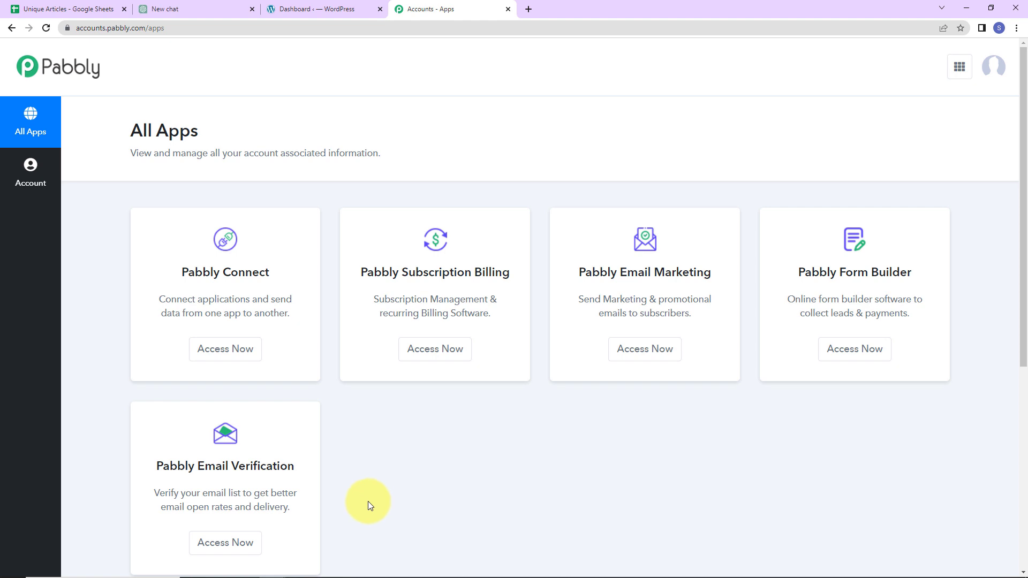
pyautogui.click(239, 345)
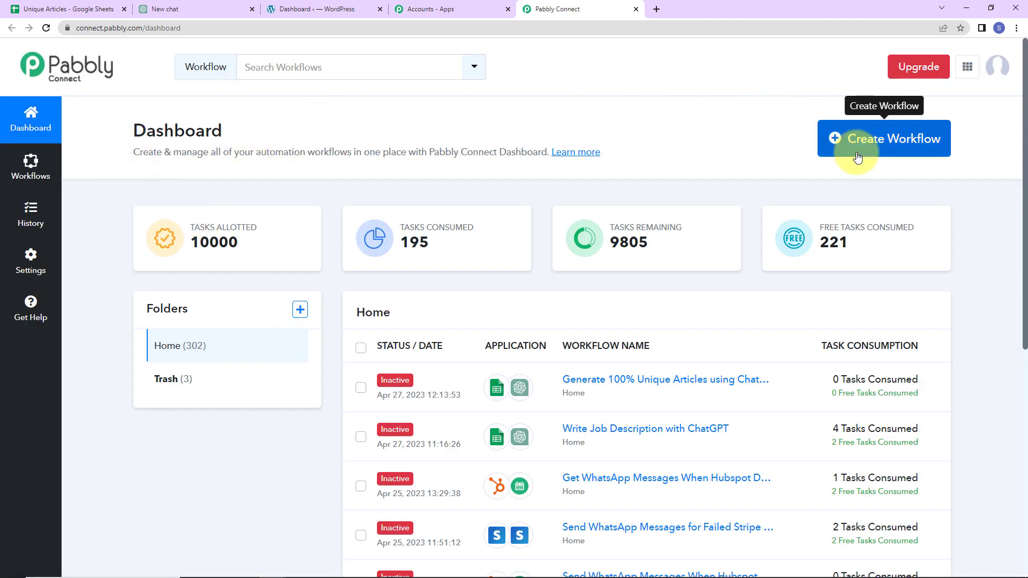
# Create a new workflow named "Generate 100% Unique Articles using ChatGPT".
pyautogui.click(908, 144)
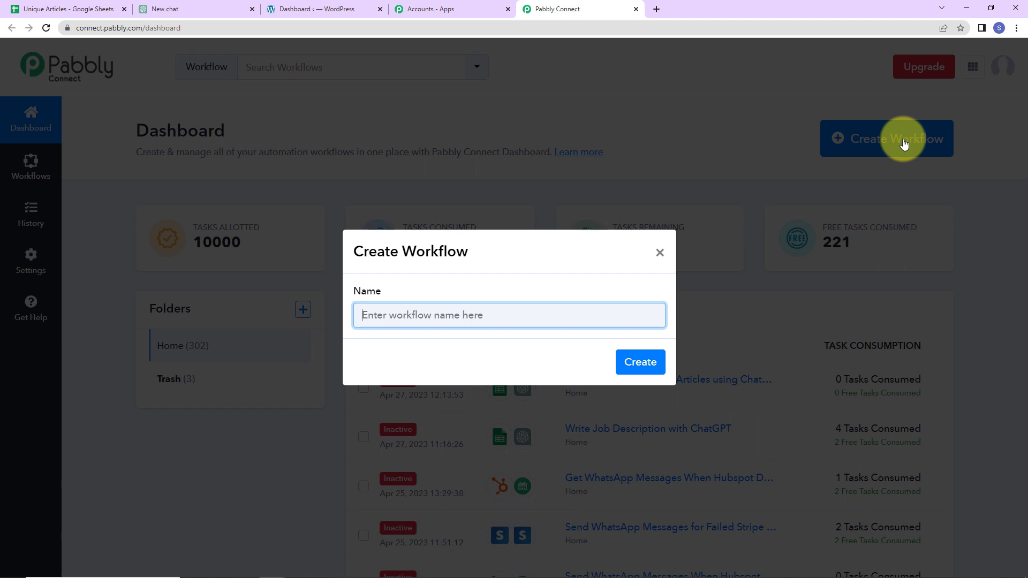
pyautogui.write('Generate 100% Unique Articles using ChatGPT')
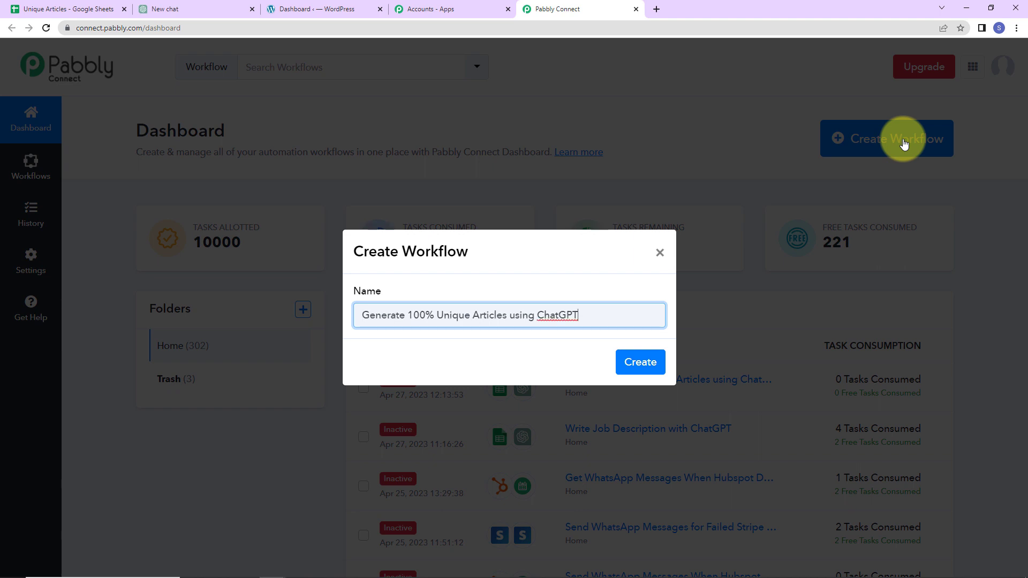
pyautogui.click(638, 367)
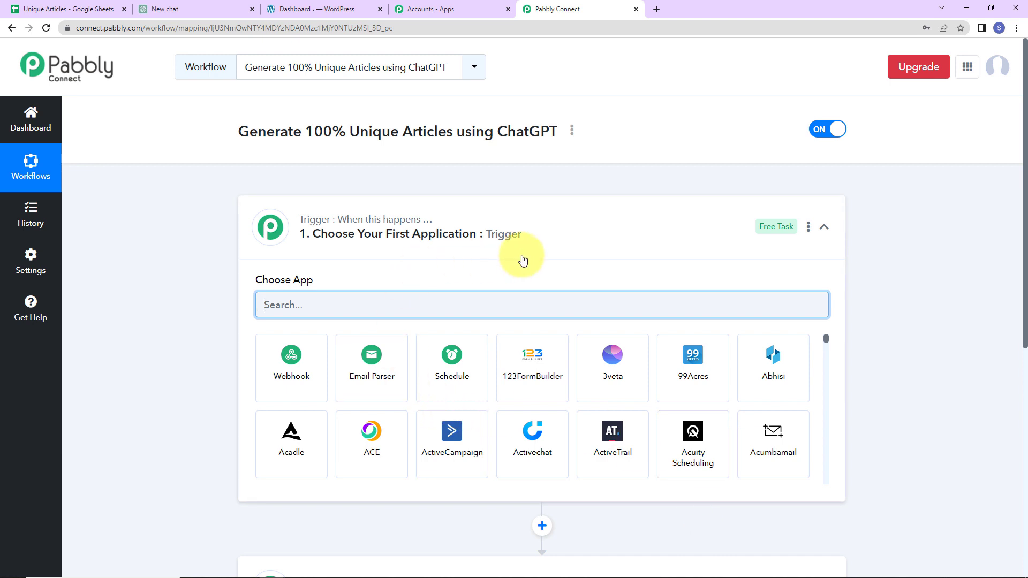
# Set the workflow trigger to Google Sheets with the New or Updated Spreadsheet Row event, and copy its webhook URL.
pyautogui.scroll(-2, 524, 259)
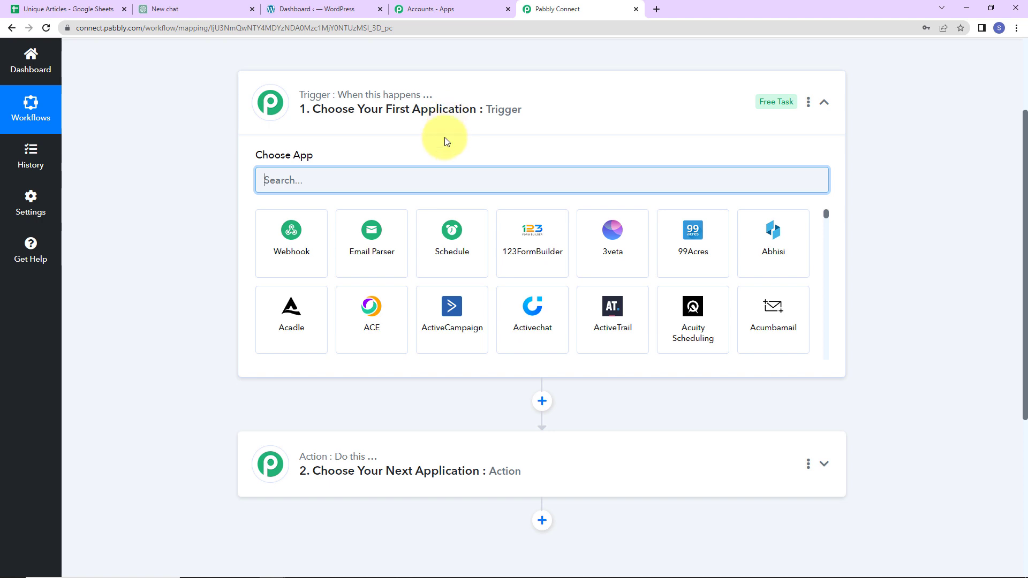
pyautogui.write('goo')
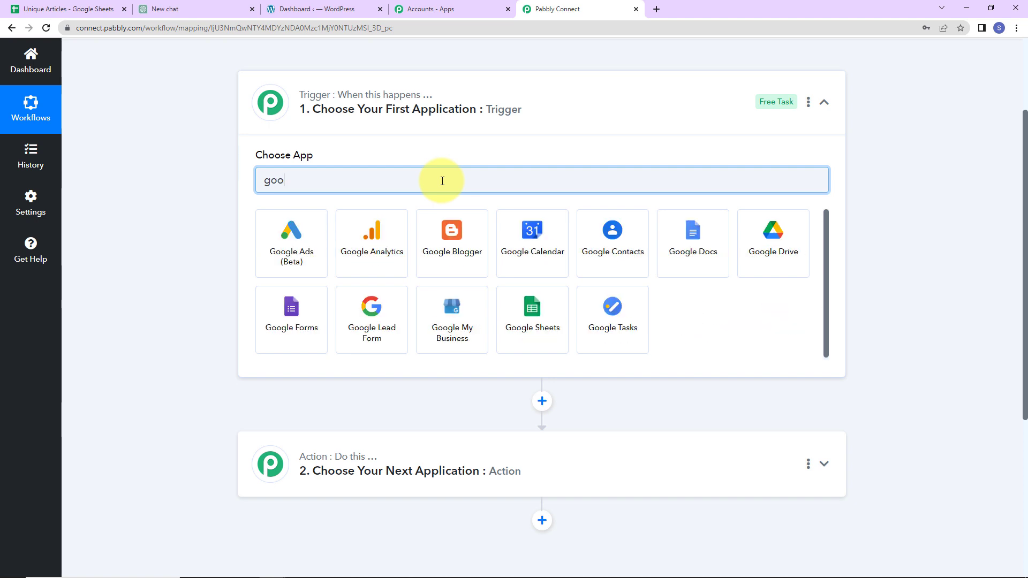
pyautogui.click(565, 313)
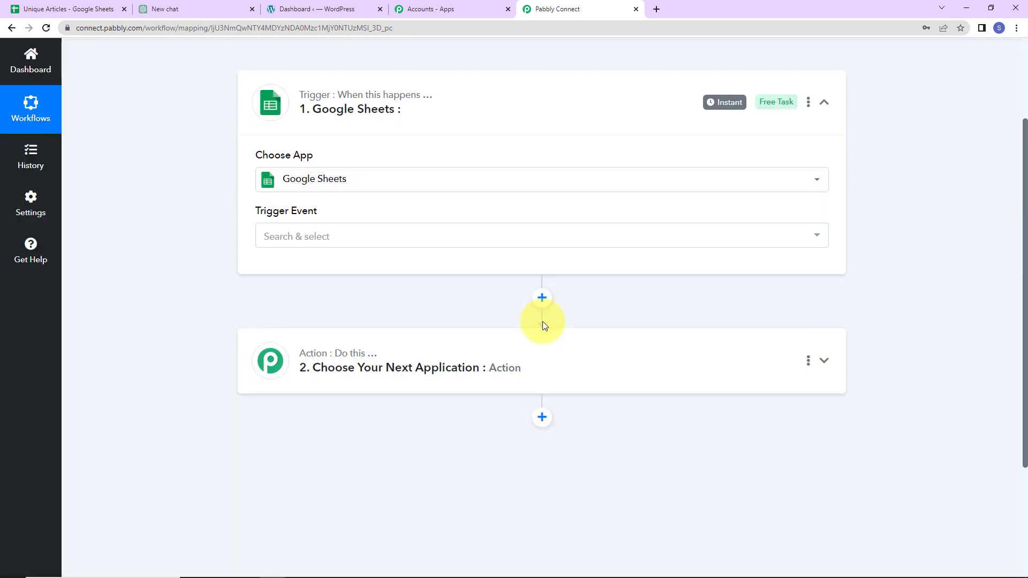
pyautogui.click(346, 236)
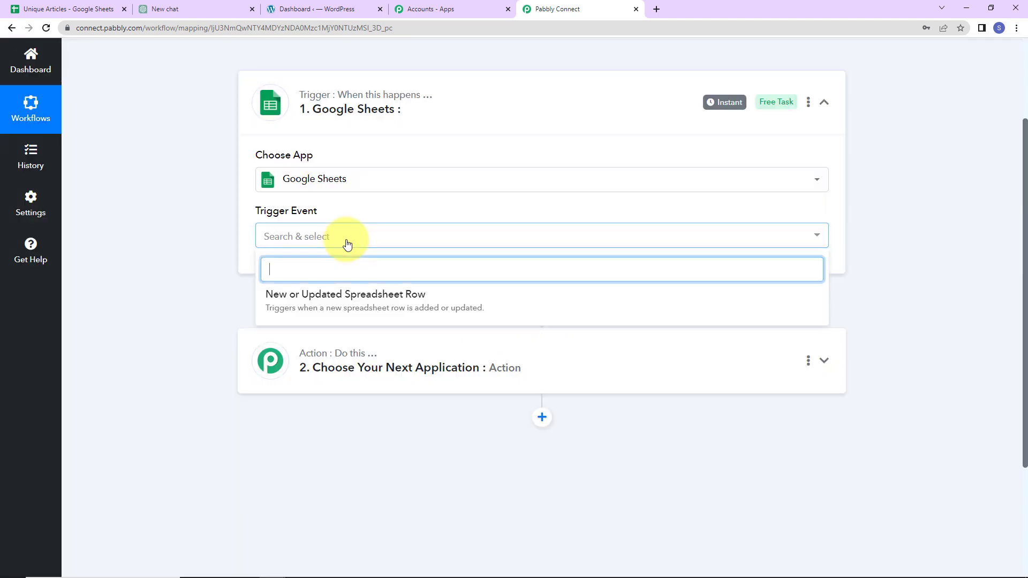
pyautogui.click(342, 301)
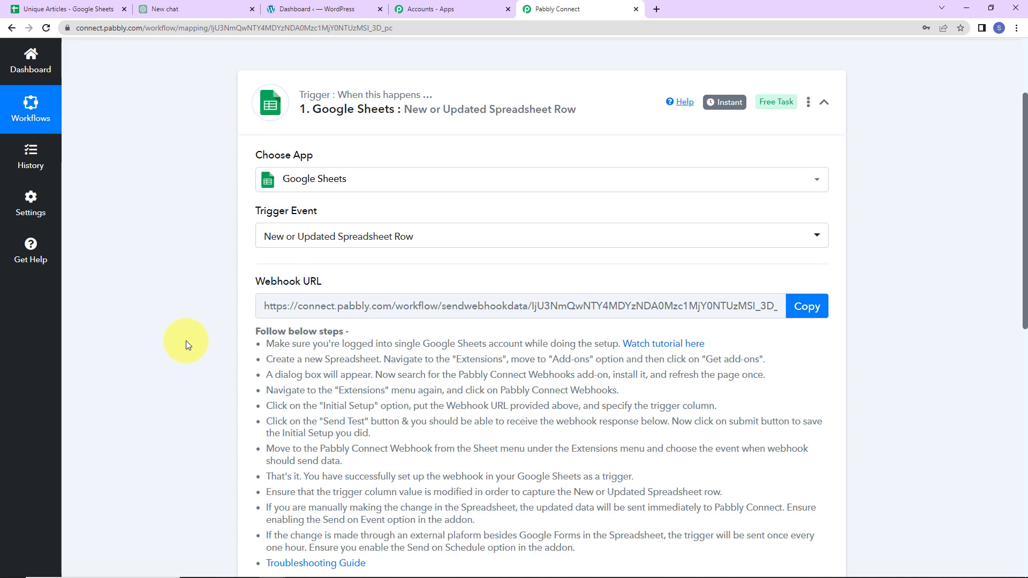
pyautogui.click(799, 311)
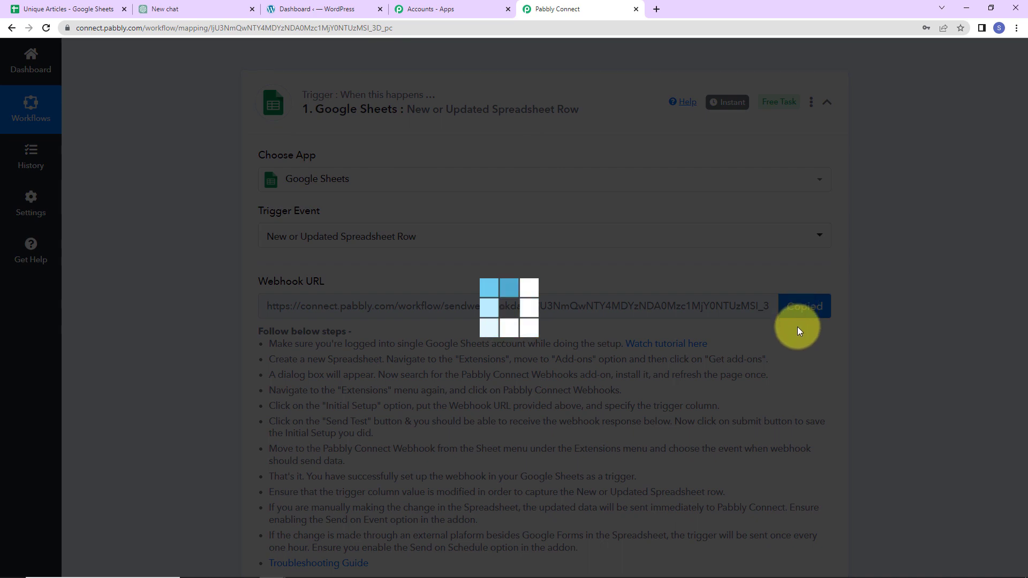
pyautogui.scroll(-2, 648, 395)
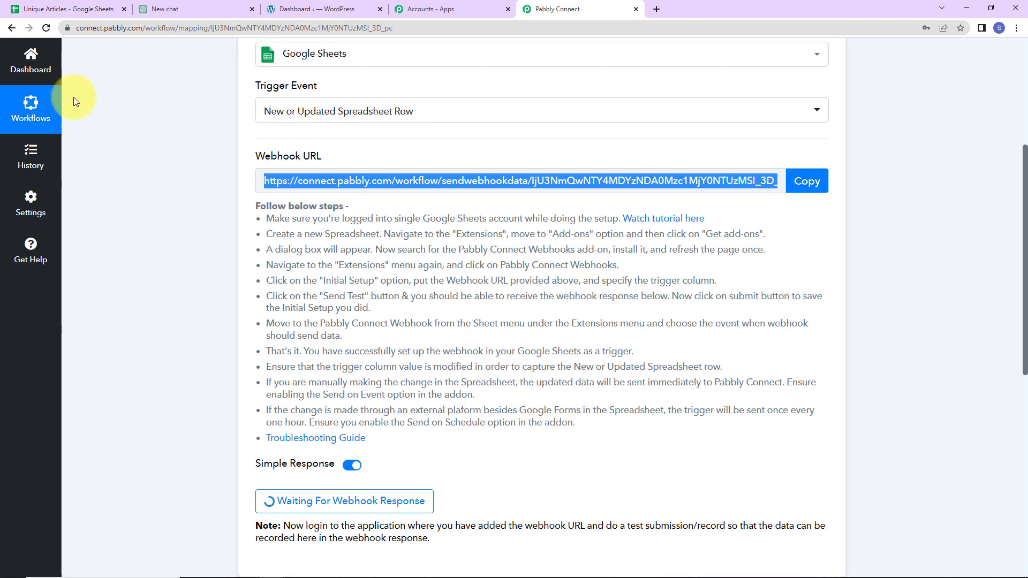
# In the Unique Articles spreadsheet, look up the Pabbly Connect Webhooks add-on in the Google Workspace Marketplace, then reload the sheet.
pyautogui.click(64, 7)
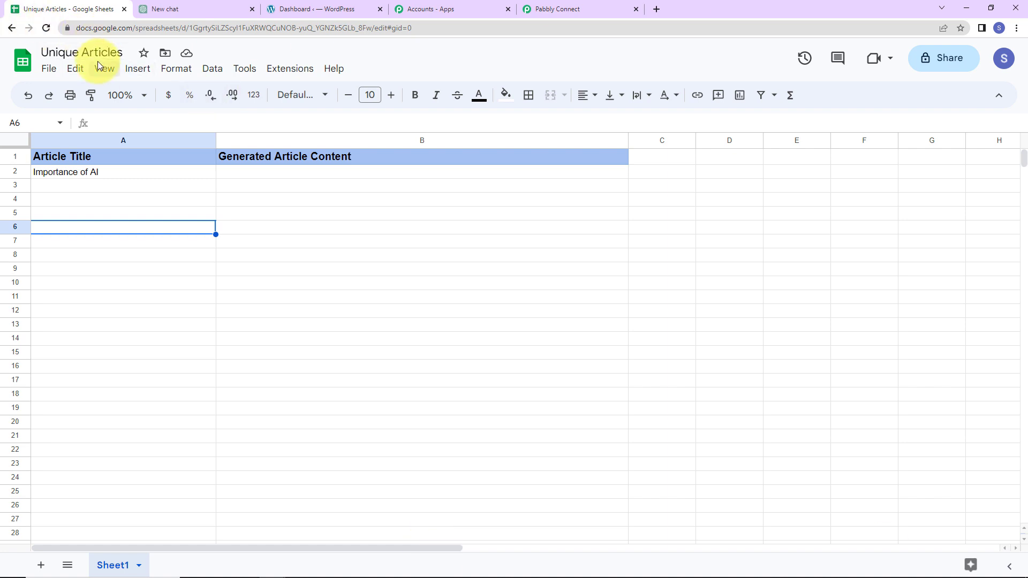
pyautogui.moveTo(152, 575)
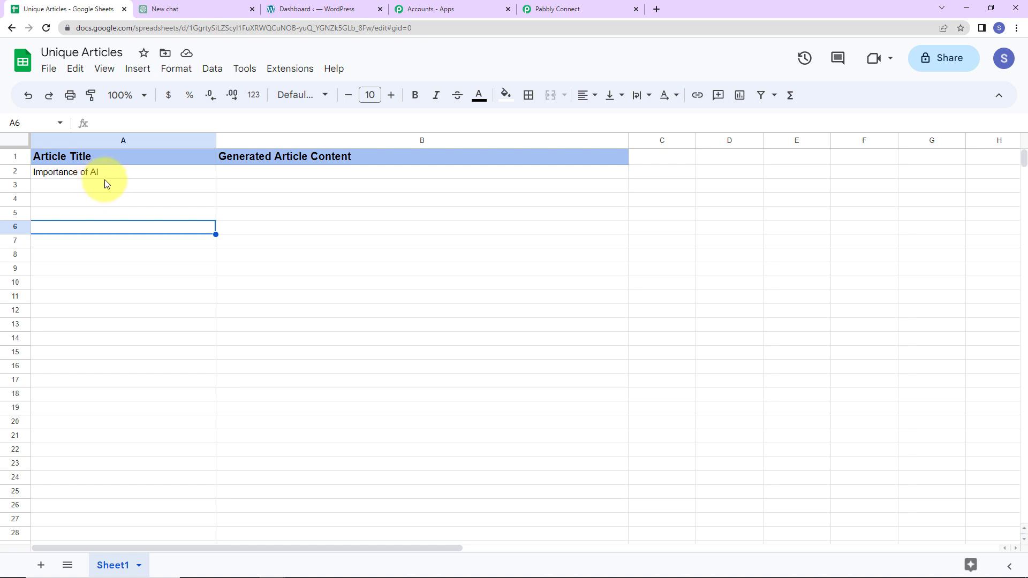
pyautogui.click(292, 71)
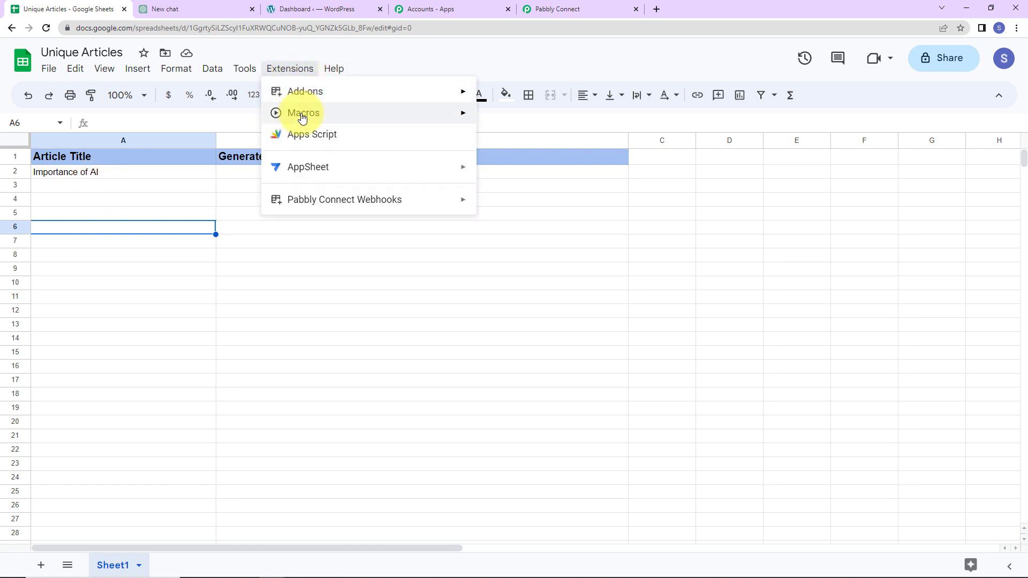
pyautogui.moveTo(301, 99)
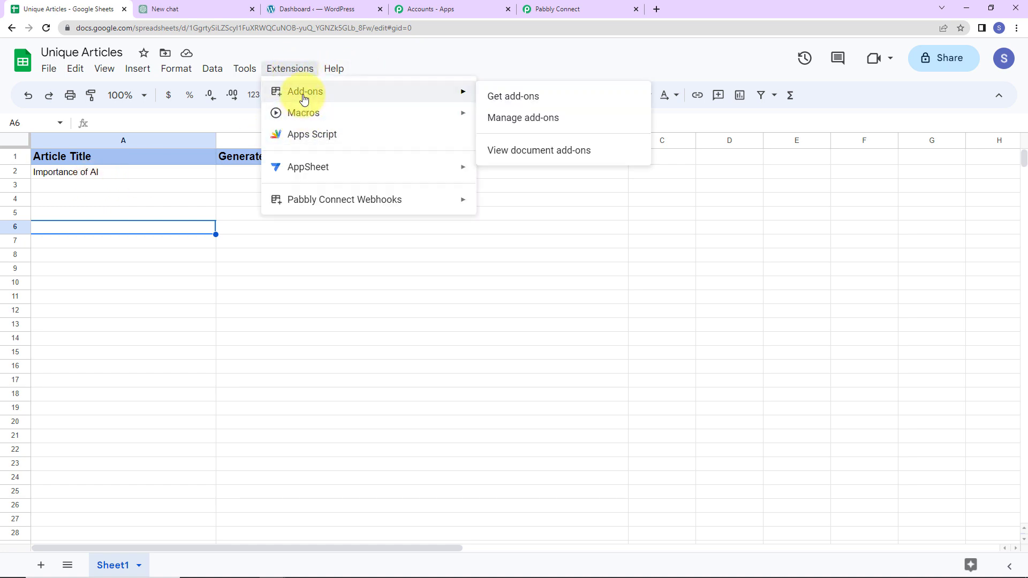
pyautogui.click(512, 98)
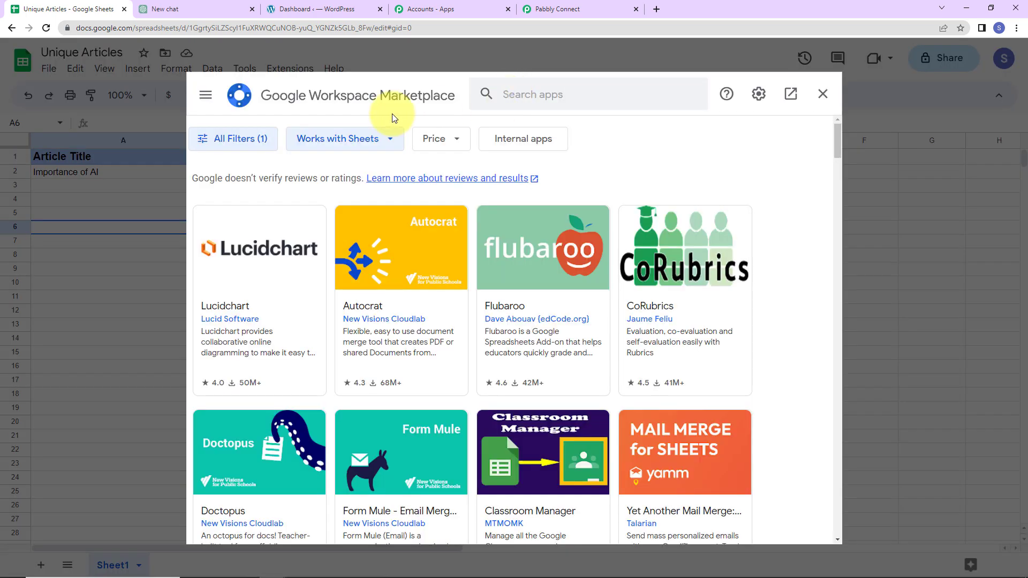
pyautogui.click(510, 97)
pyautogui.write('pabbly')
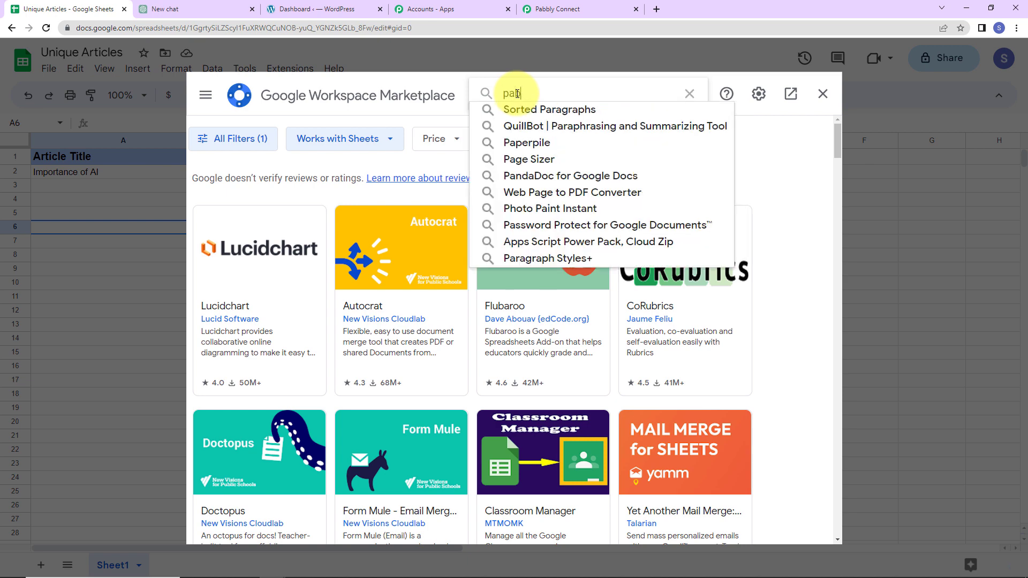
pyautogui.click(528, 113)
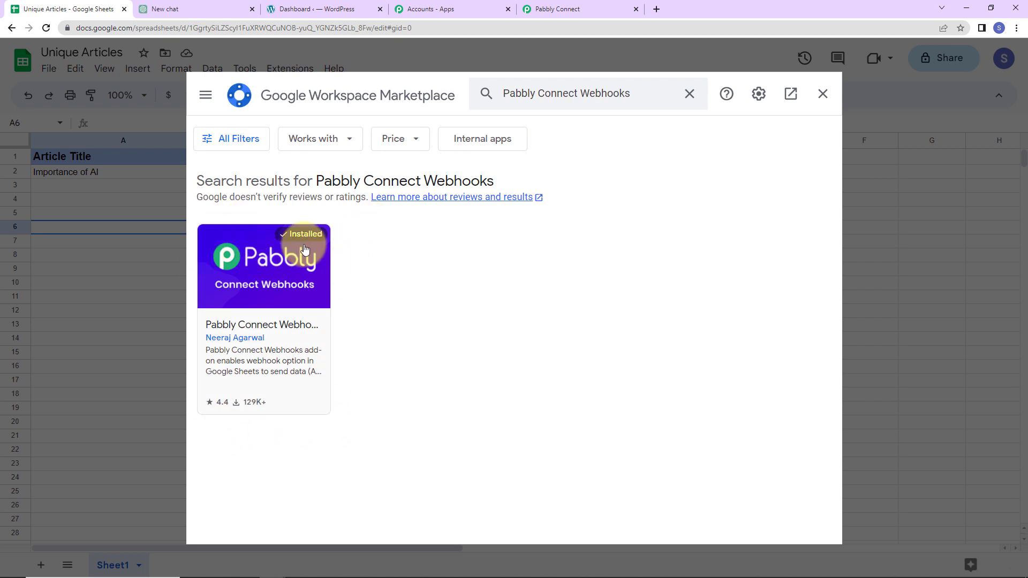
pyautogui.click(823, 94)
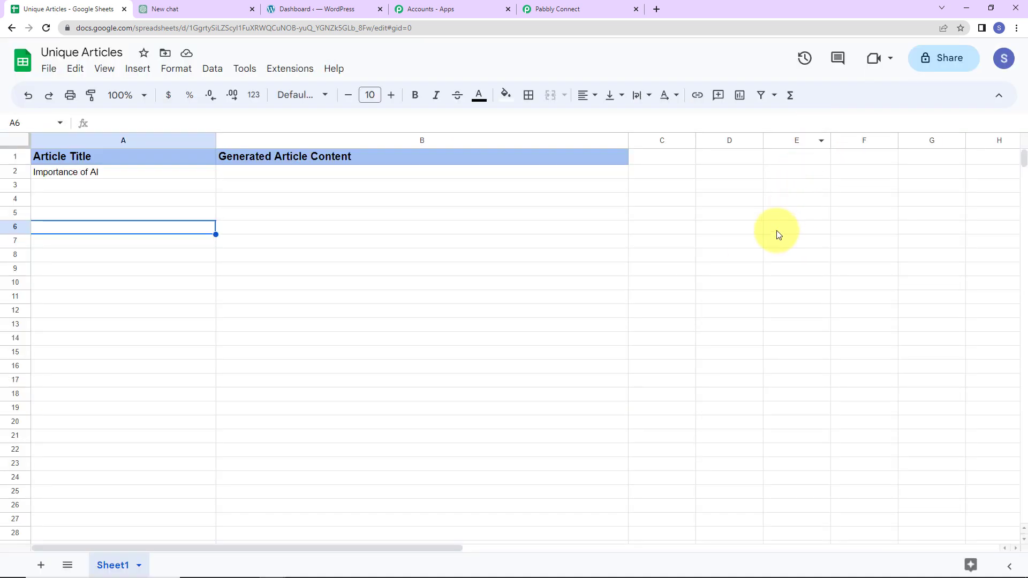
pyautogui.click(46, 28)
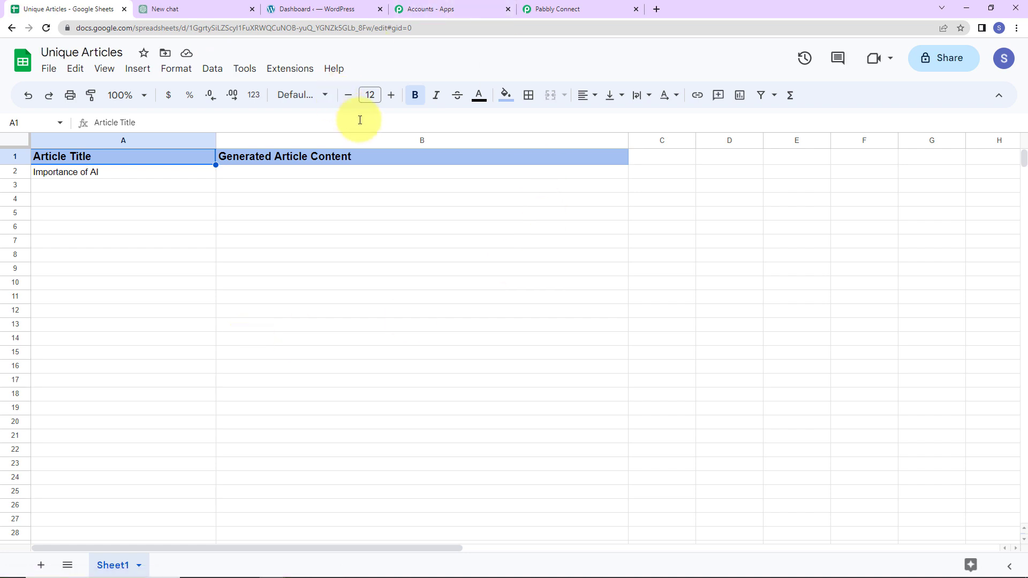
# Open the Pabbly Connect Webhooks initial setup for Sheet1 and enter the webhook URL copied from the Pabbly Connect workflow.
pyautogui.click(278, 73)
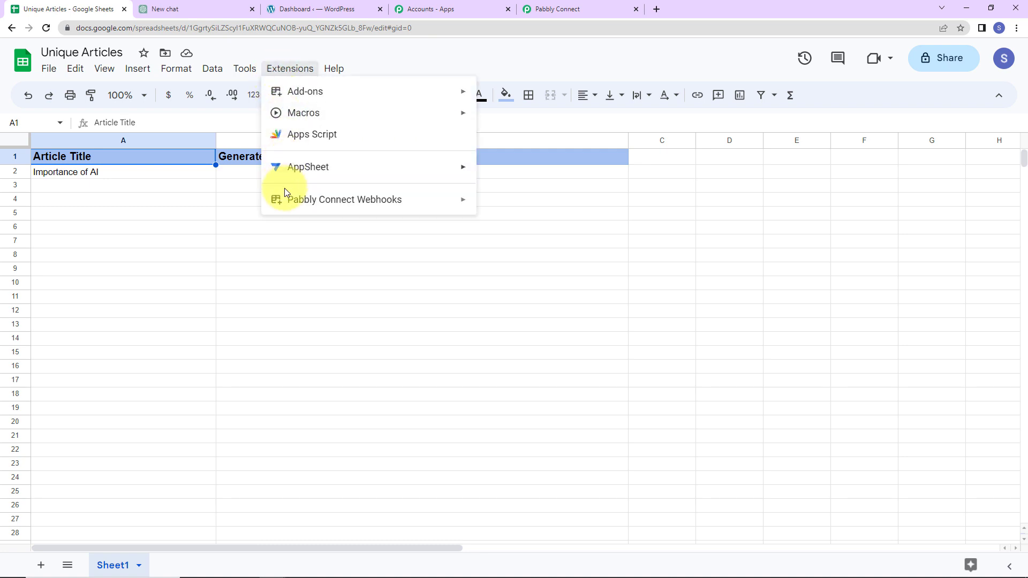
pyautogui.moveTo(329, 202)
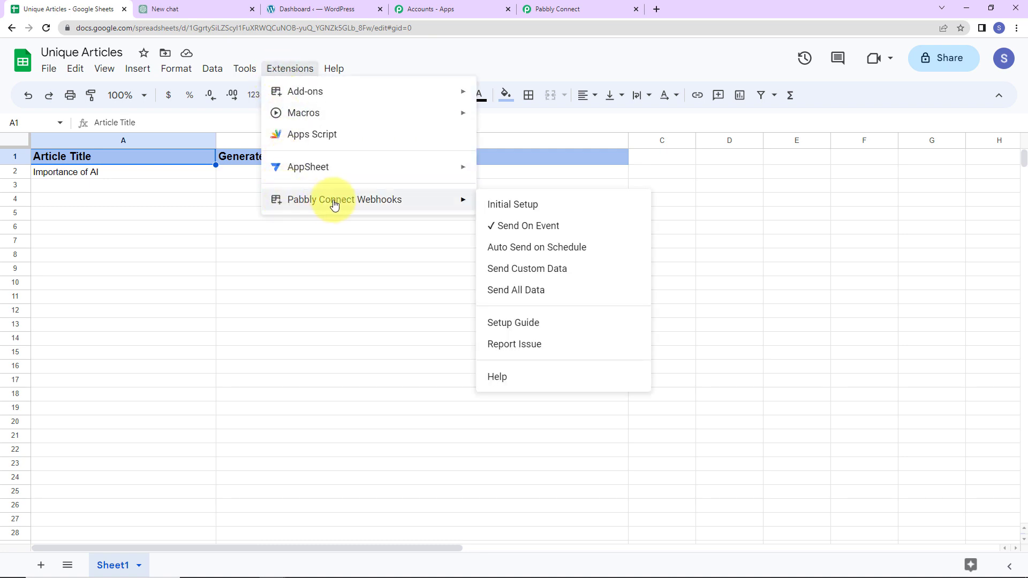
pyautogui.click(515, 208)
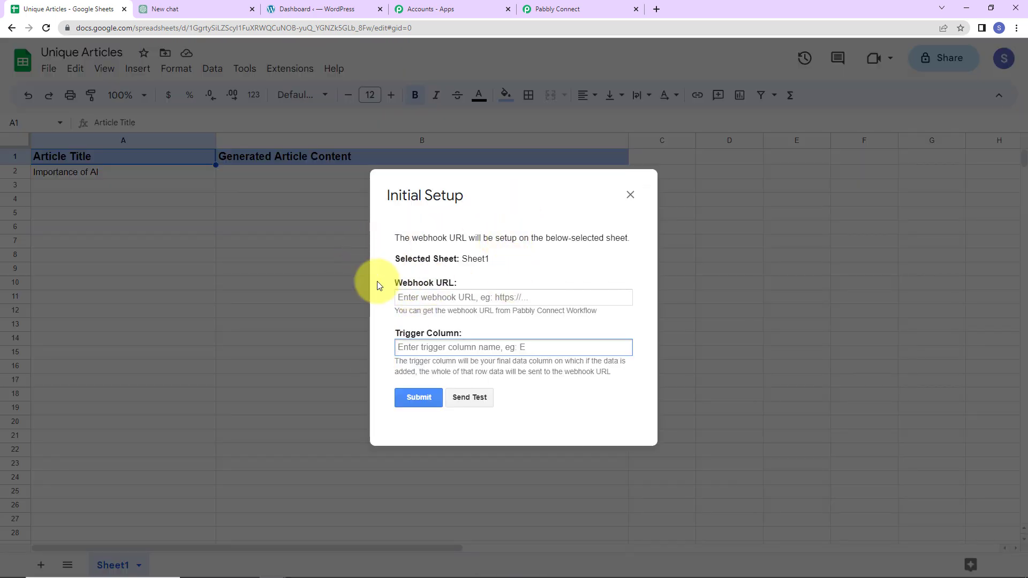
pyautogui.click(589, 9)
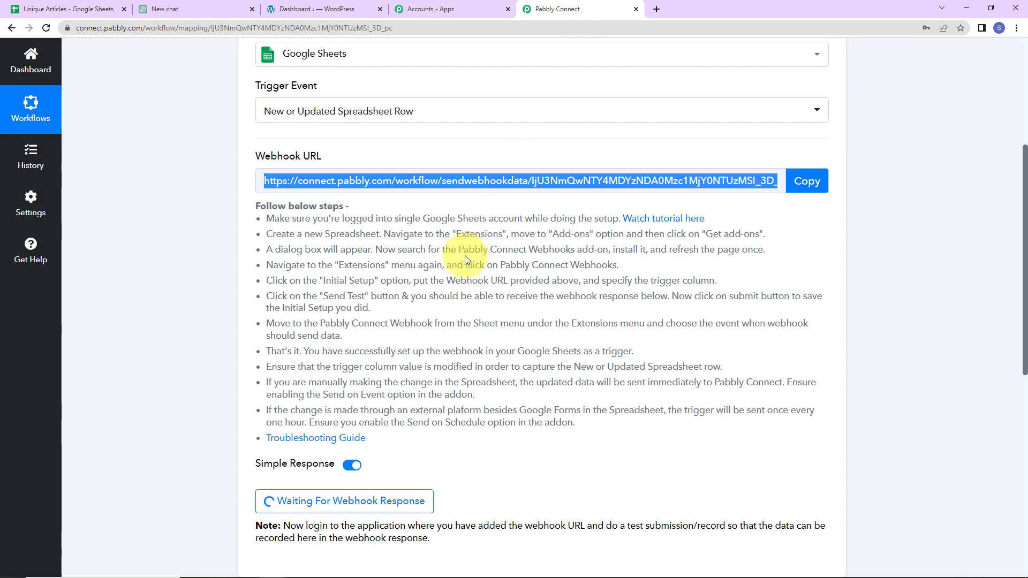
pyautogui.click(817, 183)
pyautogui.click(80, 8)
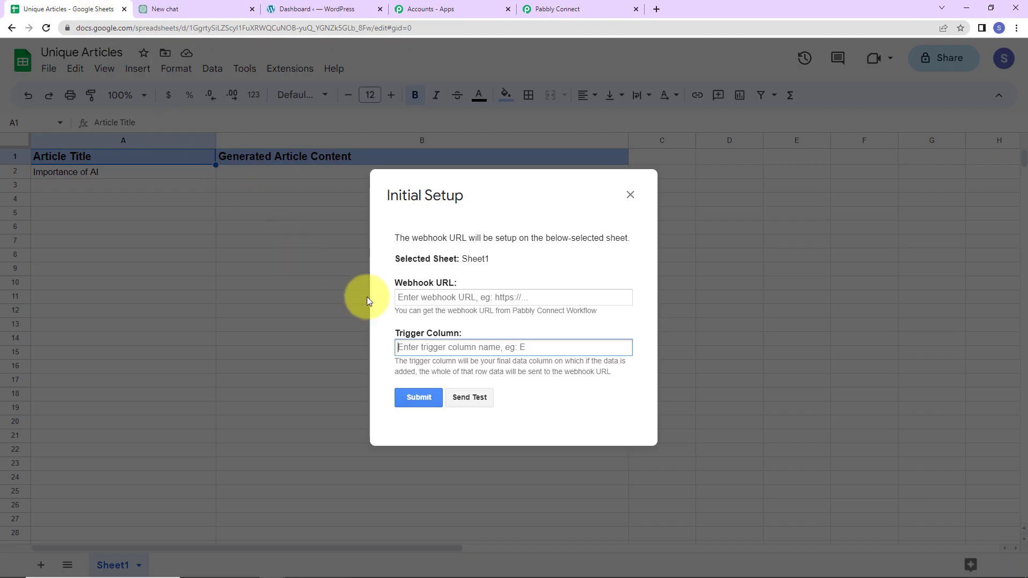
pyautogui.click(403, 295)
pyautogui.hotkey('ctrl', 'v')
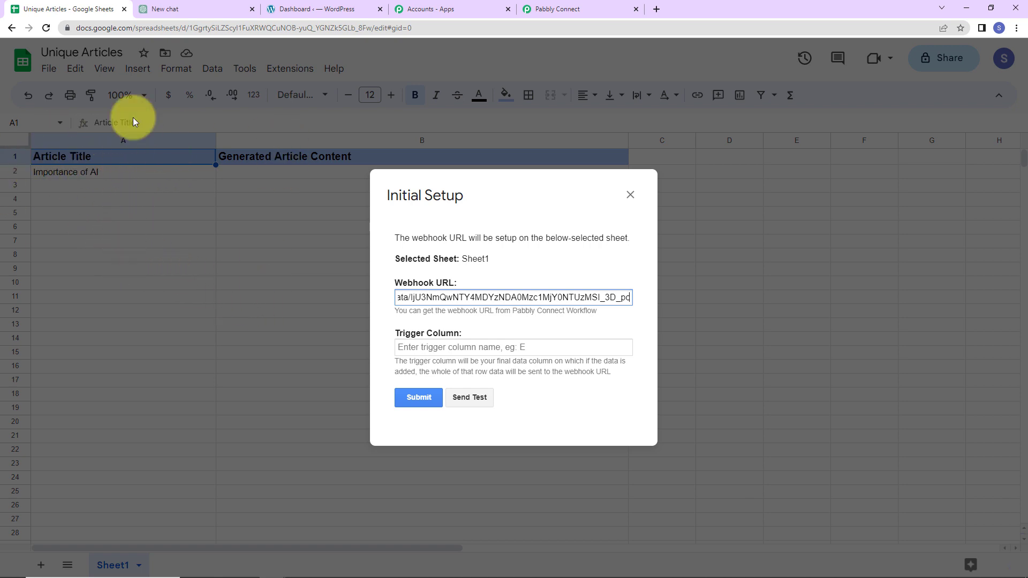
# Set the trigger column to A, submit the setup, and send test data to the webhook.
pyautogui.click(405, 349)
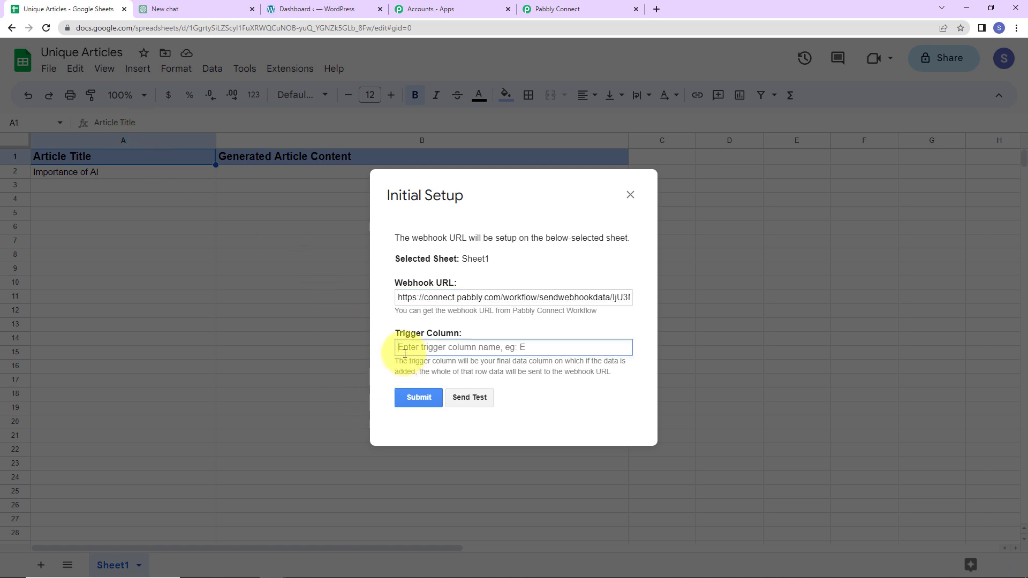
pyautogui.write('A')
pyautogui.press('Return')
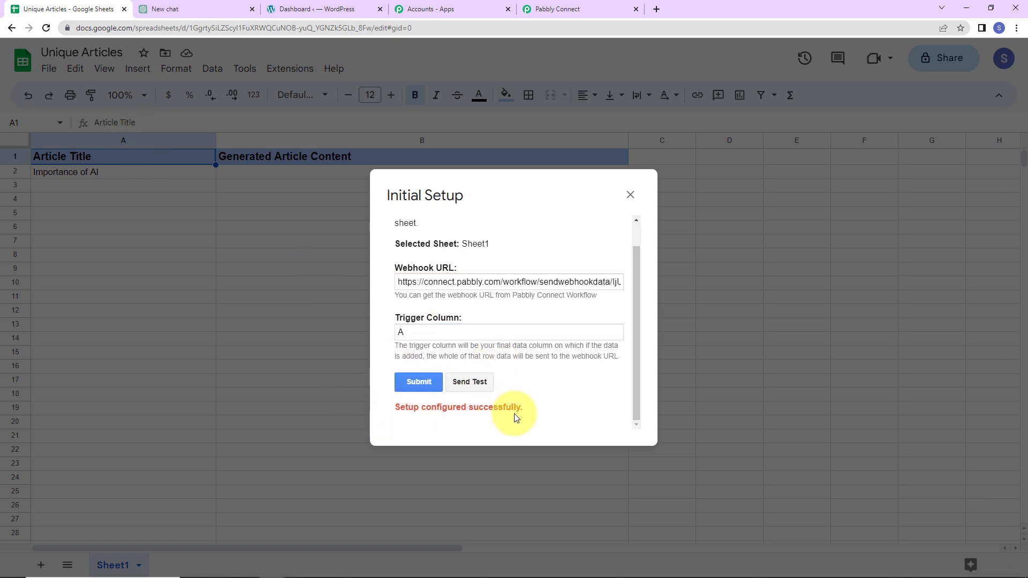
pyautogui.click(463, 385)
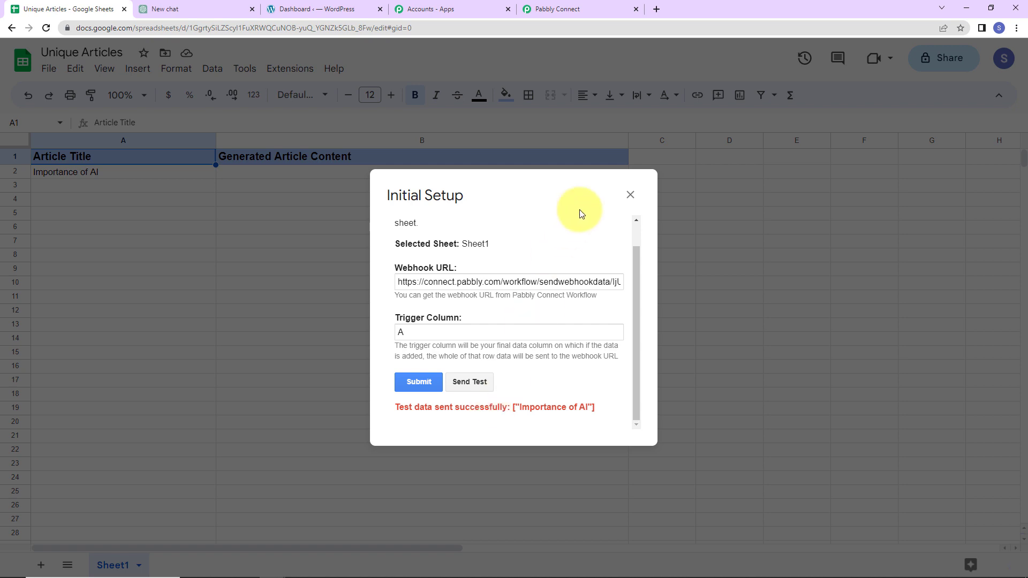
pyautogui.click(630, 195)
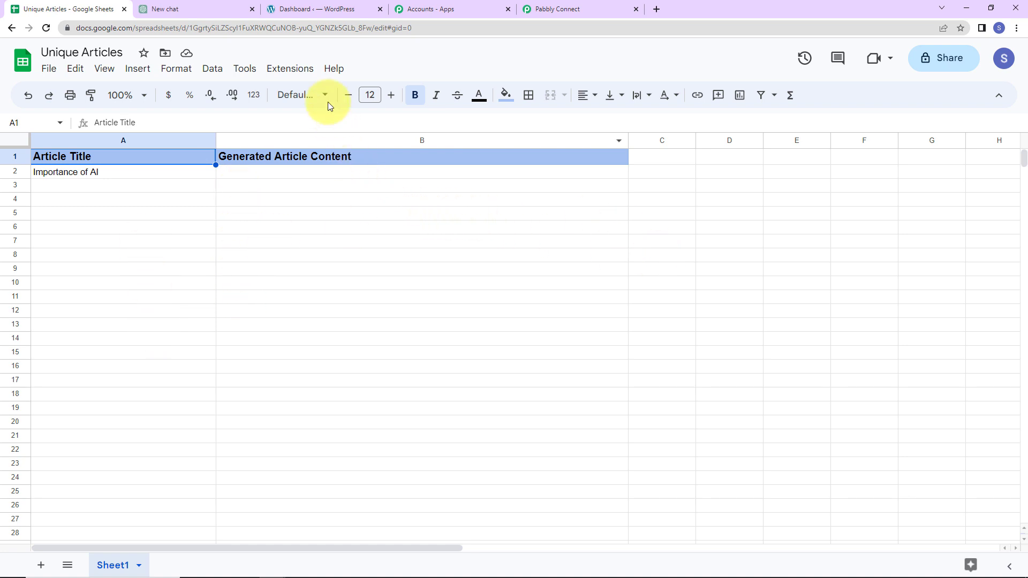
# Look over the sending options of the Pabbly Connect Webhooks add-on in the spreadsheet, including Send On Event.
pyautogui.click(289, 68)
pyautogui.moveTo(352, 199)
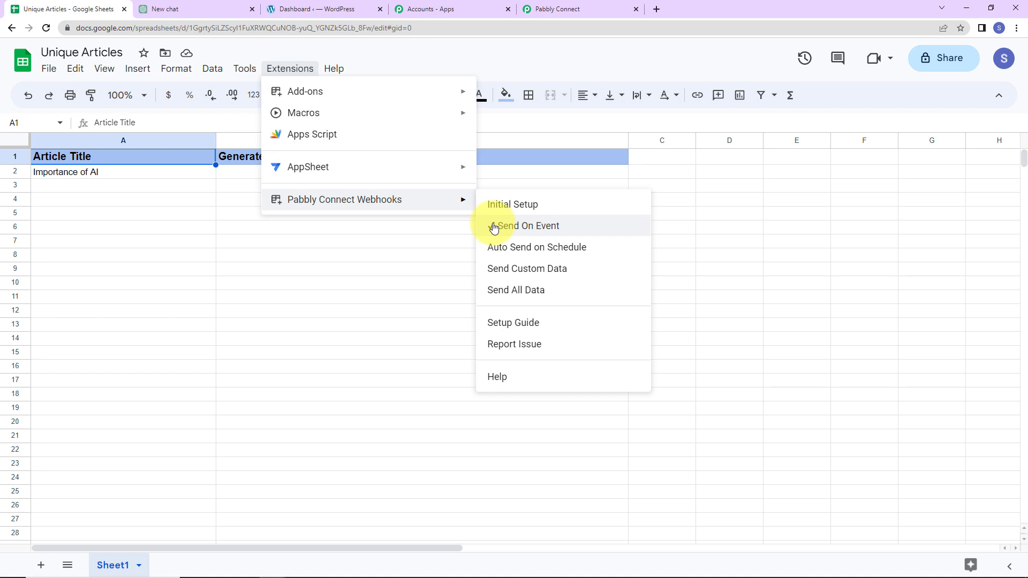
pyautogui.click(460, 241)
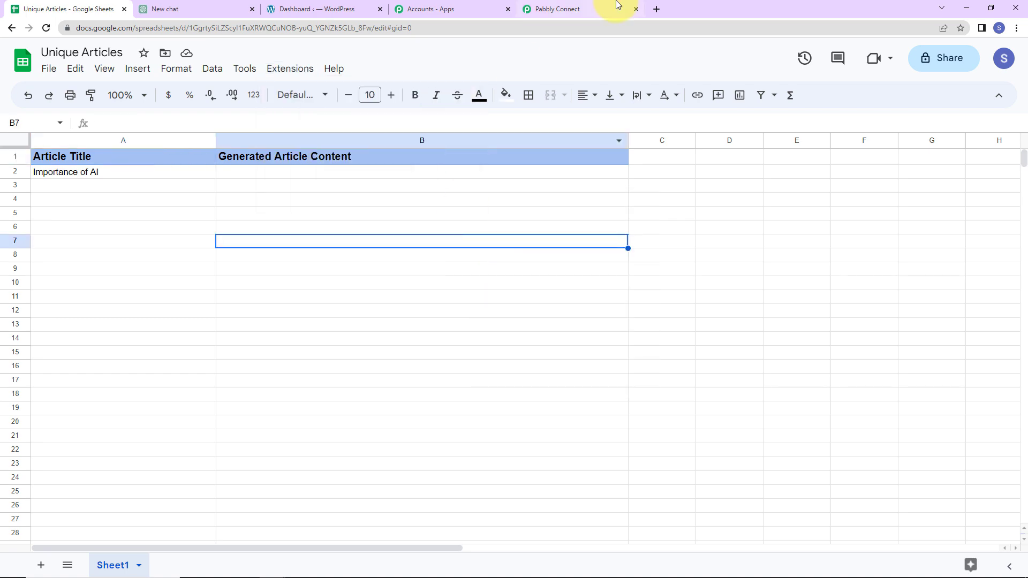
# Switch to the Pabbly Connect workflow and check the Article Title in the trigger's received response.
pyautogui.click(577, 7)
pyautogui.scroll(-7, 643, 323)
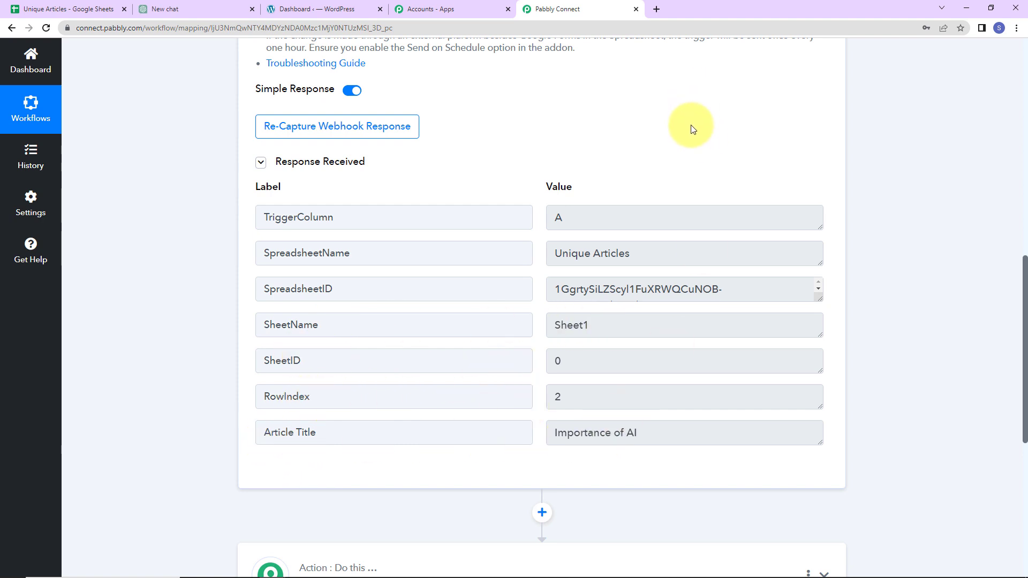
pyautogui.scroll(-5, 904, 275)
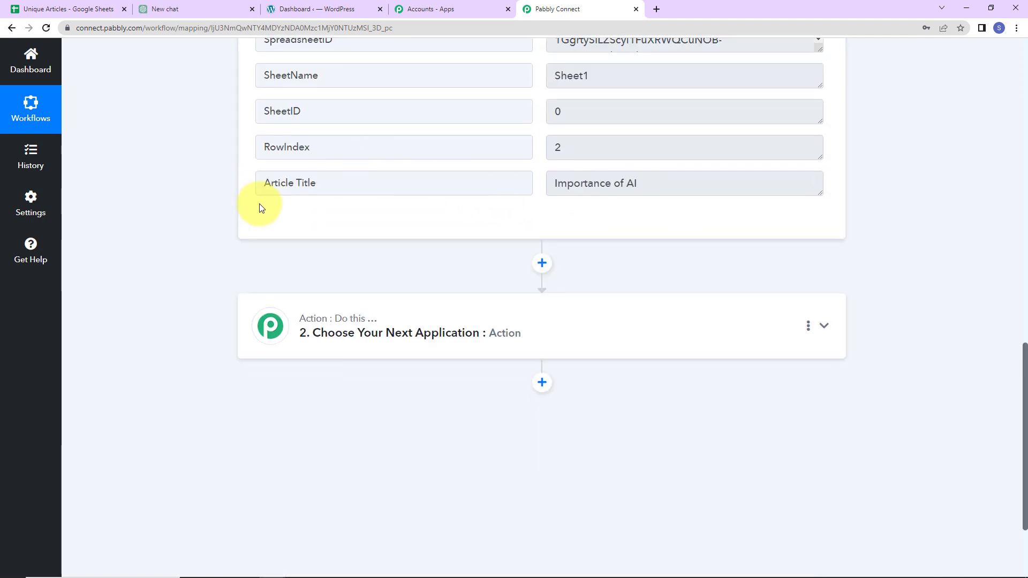
pyautogui.moveTo(552, 185); pyautogui.dragTo(653, 186)
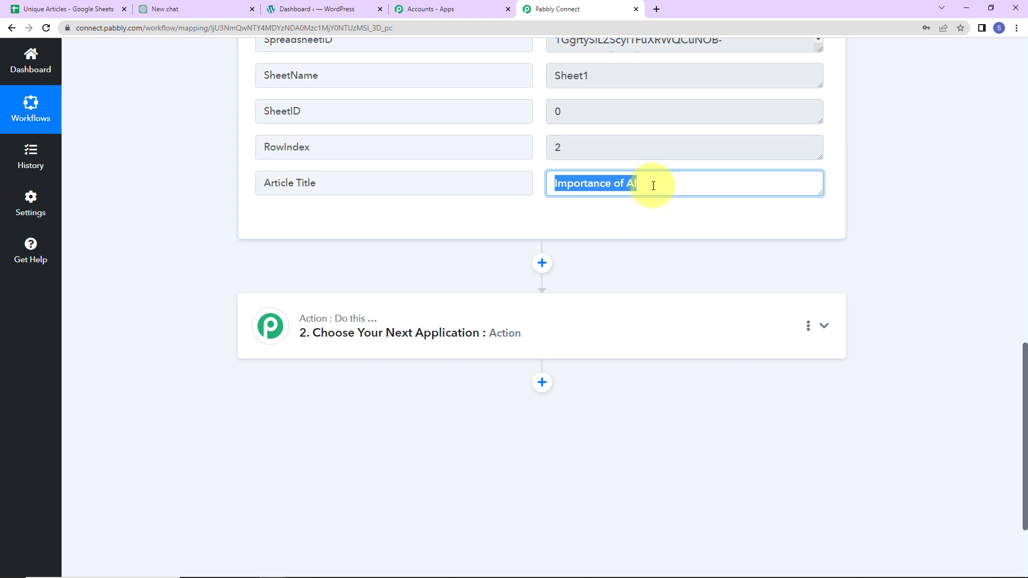
# Set the workflow's second step to ChatGPT with the Ask ChatGPT action event.
pyautogui.click(323, 336)
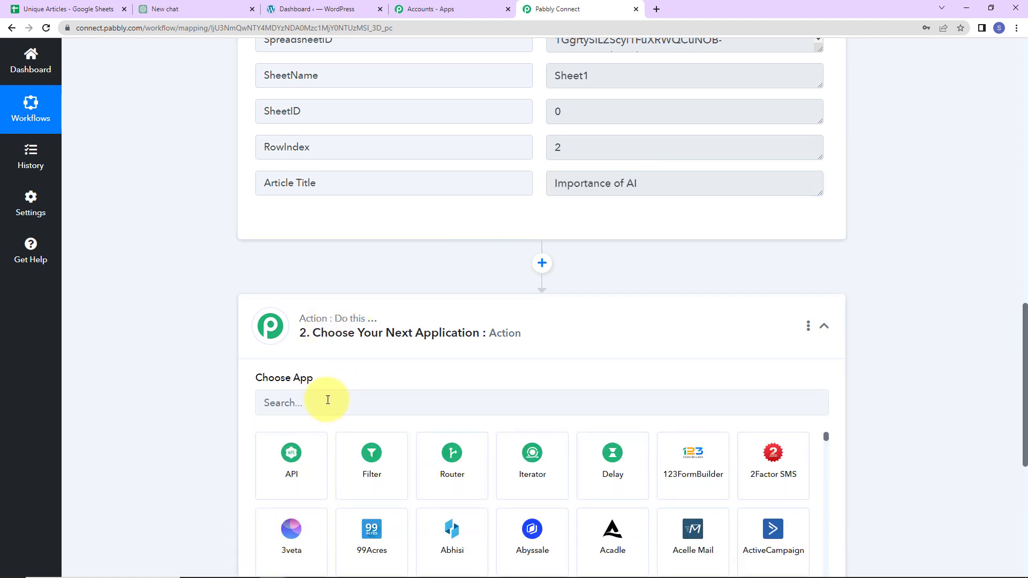
pyautogui.click(328, 397)
pyautogui.write('chat')
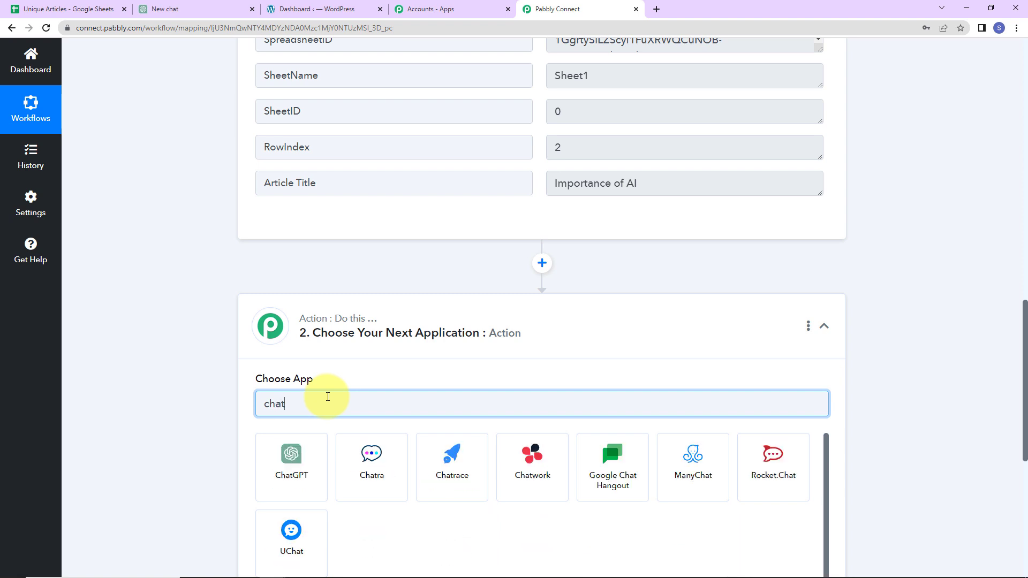
pyautogui.click(309, 447)
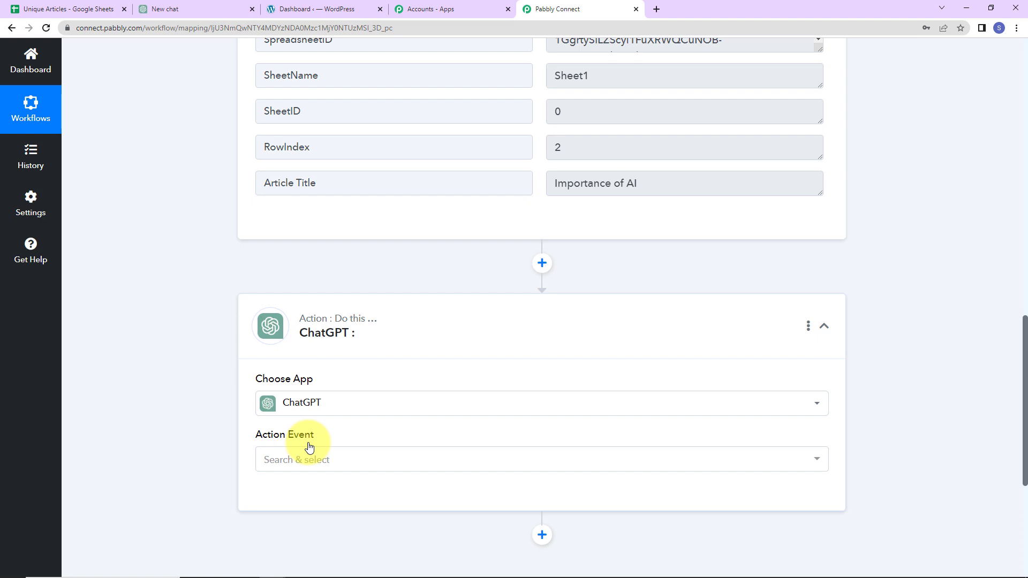
pyautogui.click(309, 459)
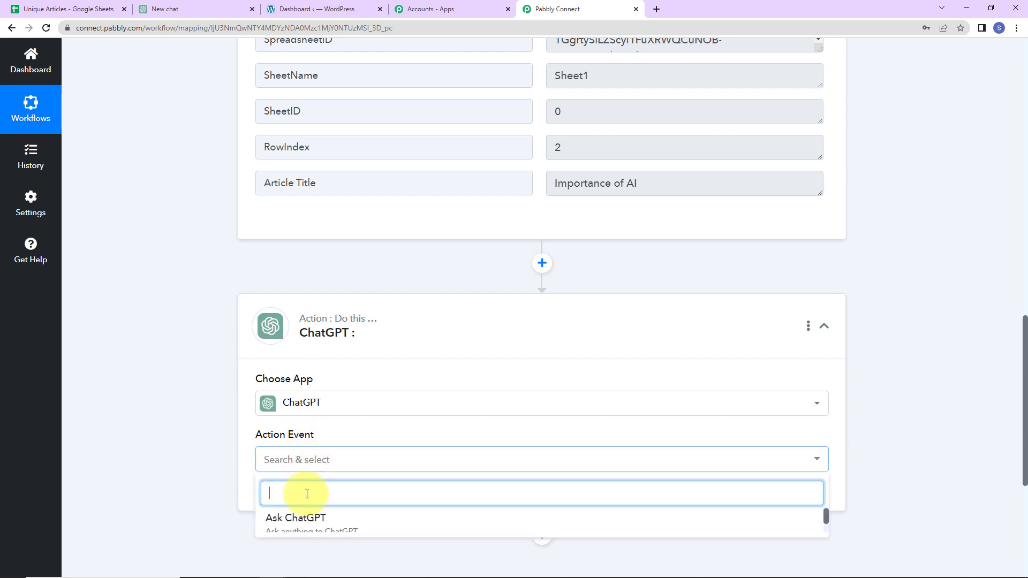
pyautogui.click(272, 522)
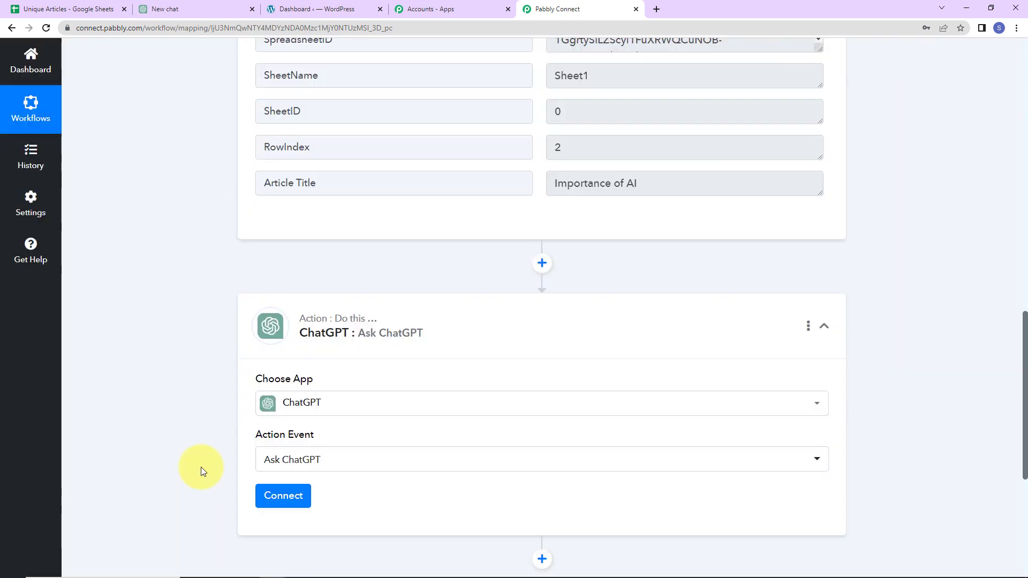
# Start a new ChatGPT connection for the action and open the linked OpenAI API keys page.
pyautogui.click(268, 499)
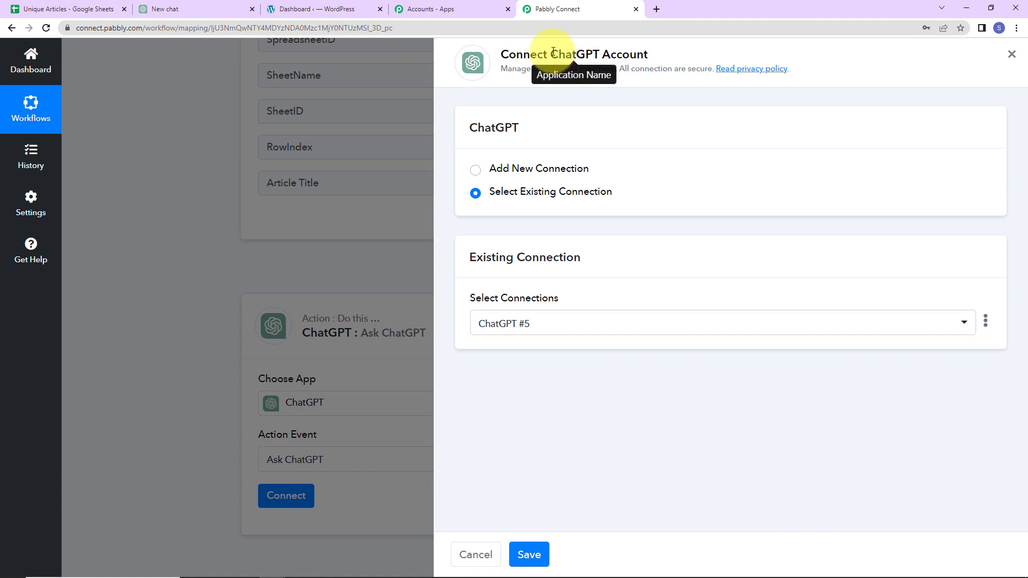
pyautogui.moveTo(559, 55); pyautogui.dragTo(690, 54)
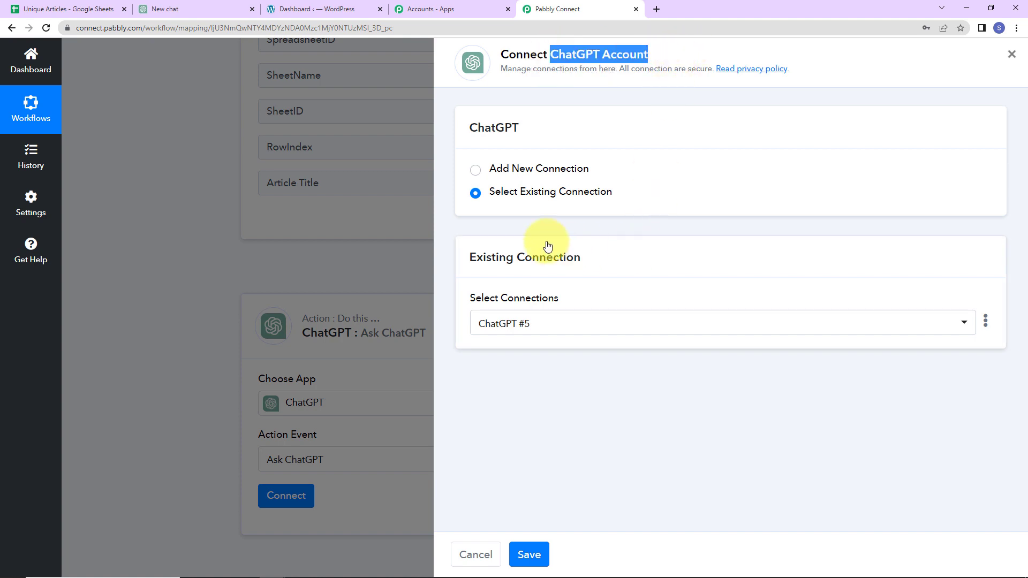
pyautogui.click(475, 172)
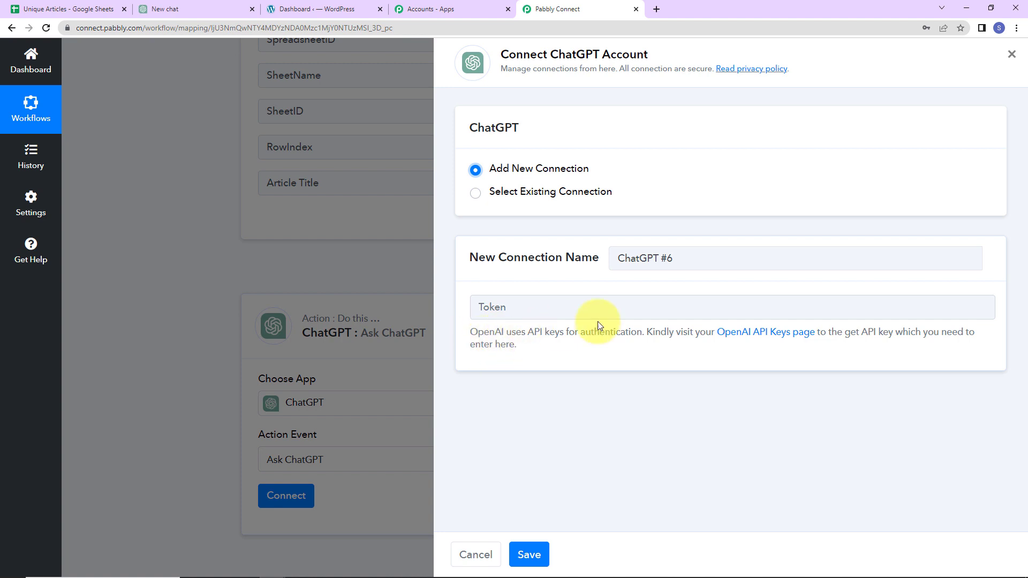
pyautogui.click(779, 336)
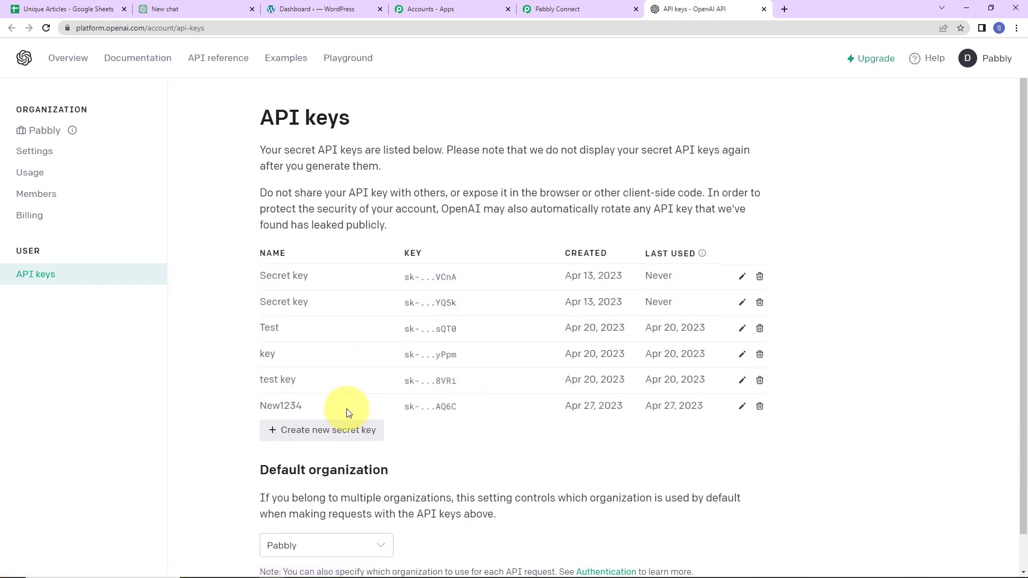
# Create a new OpenAI secret key named XYZ and copy the key.
pyautogui.click(331, 433)
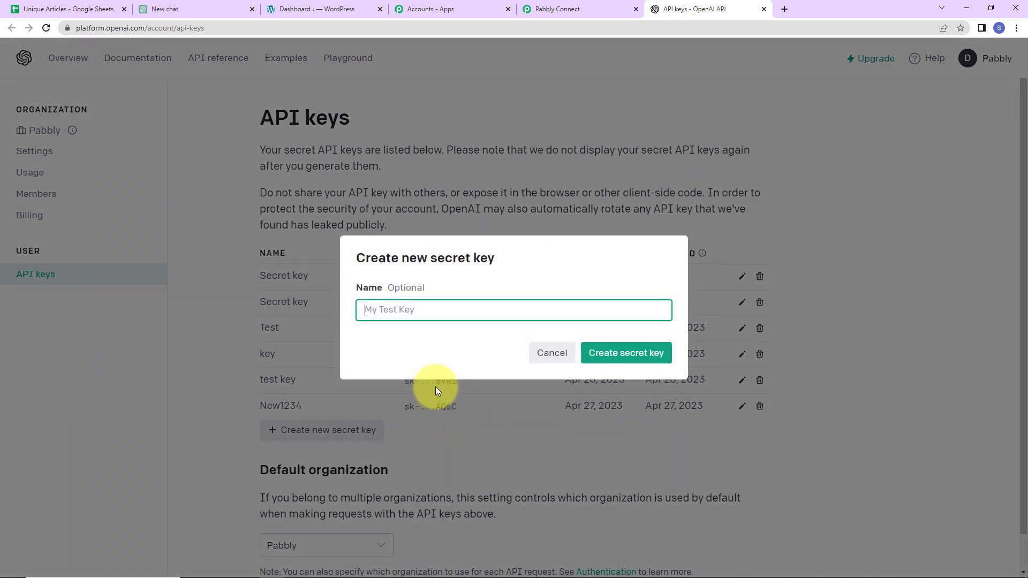
pyautogui.write('XYZ')
pyautogui.click(590, 356)
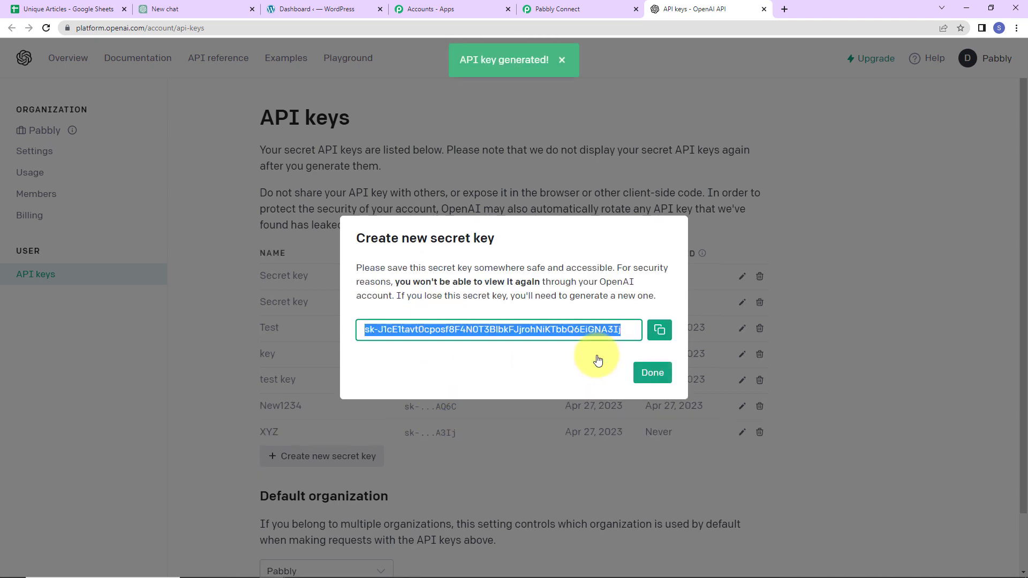
pyautogui.click(659, 330)
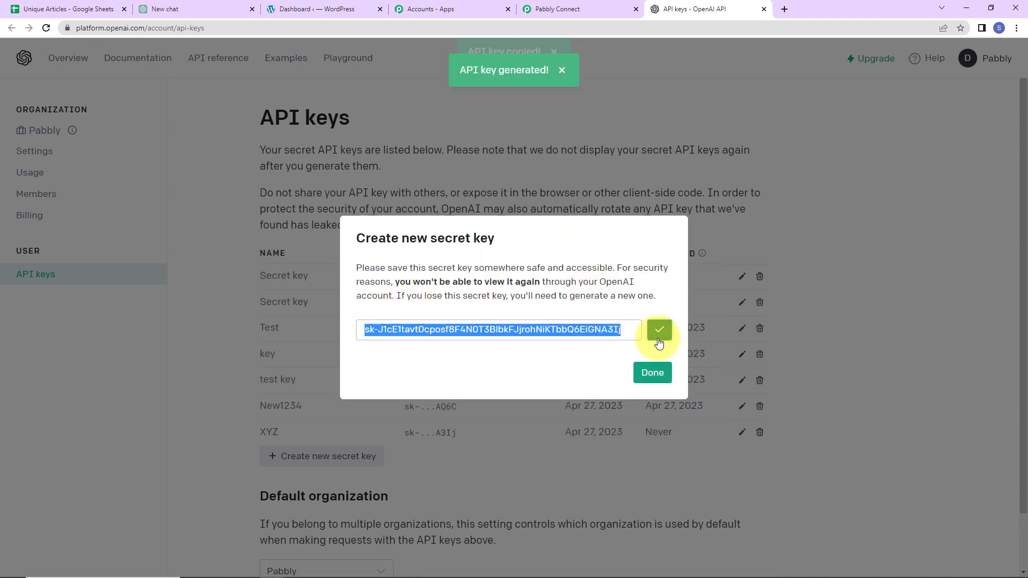
# Back in Pabbly Connect, paste the API key as the new connection's token and save the connection.
pyautogui.click(533, 7)
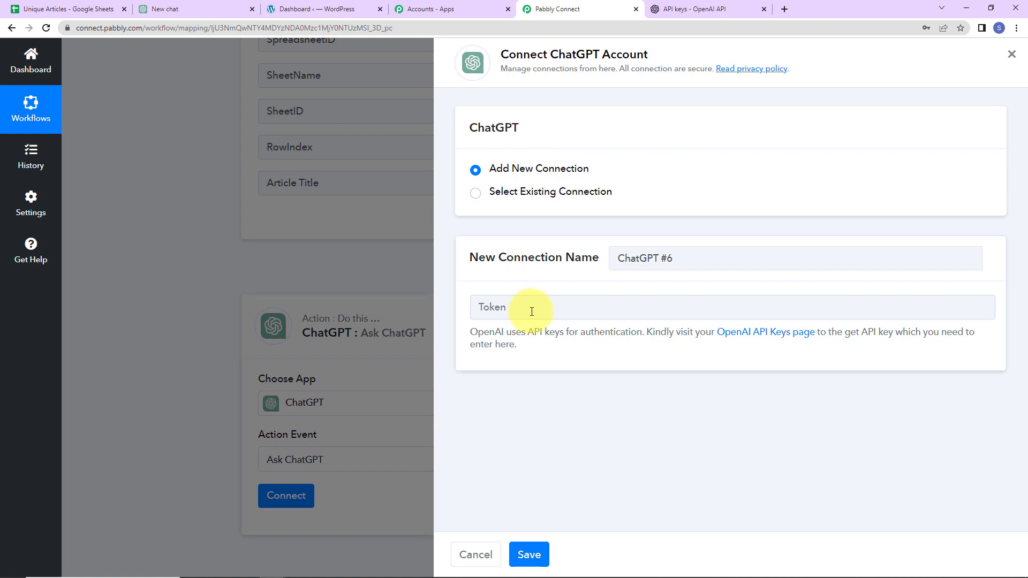
pyautogui.click(531, 311)
pyautogui.hotkey('ctrl', 'v')
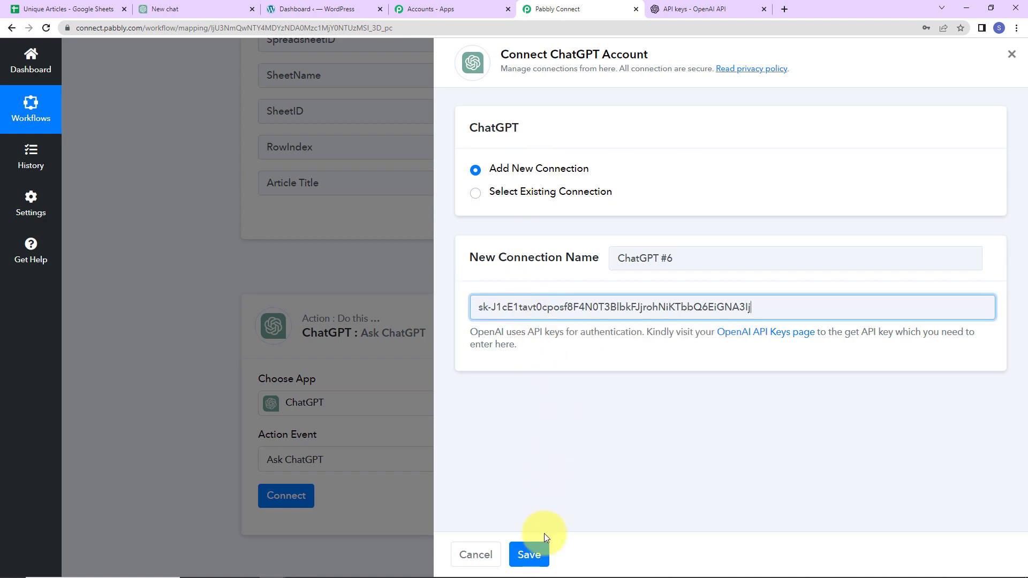
pyautogui.click(540, 555)
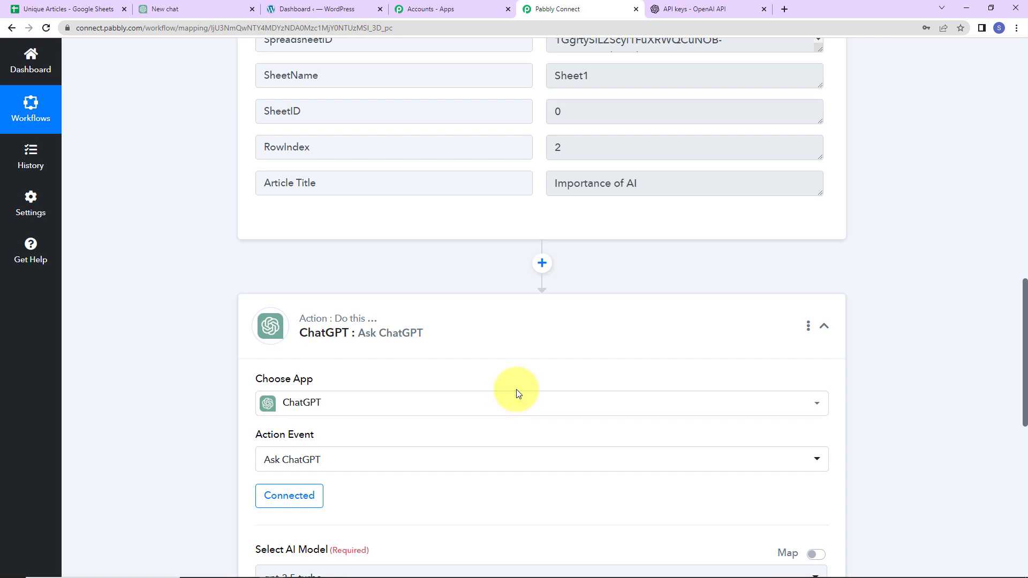
# Set the AI model of the ChatGPT action to gpt-3.5-turbo-0301.
pyautogui.scroll(-7, 516, 390)
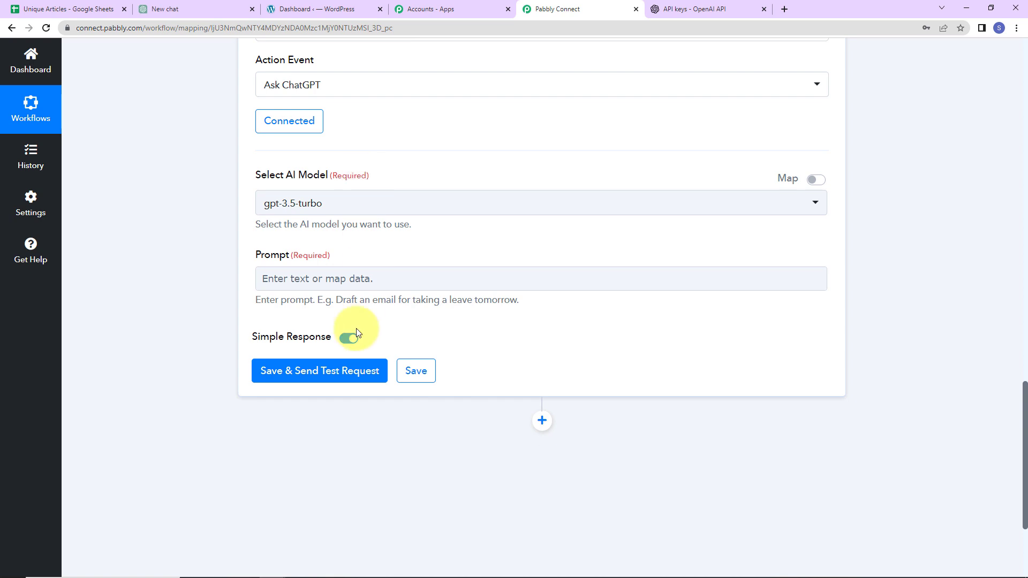
pyautogui.click(337, 208)
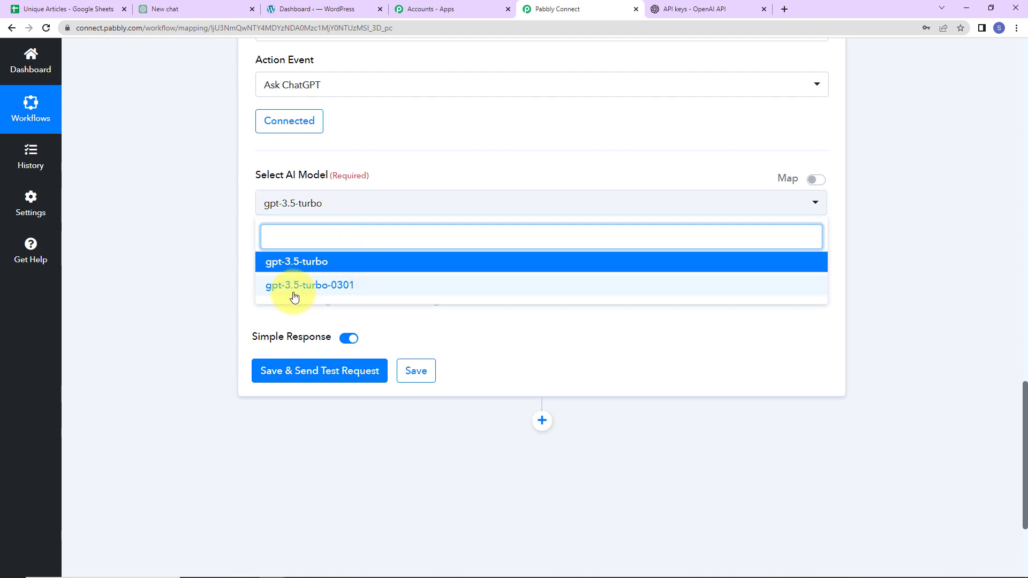
pyautogui.click(328, 292)
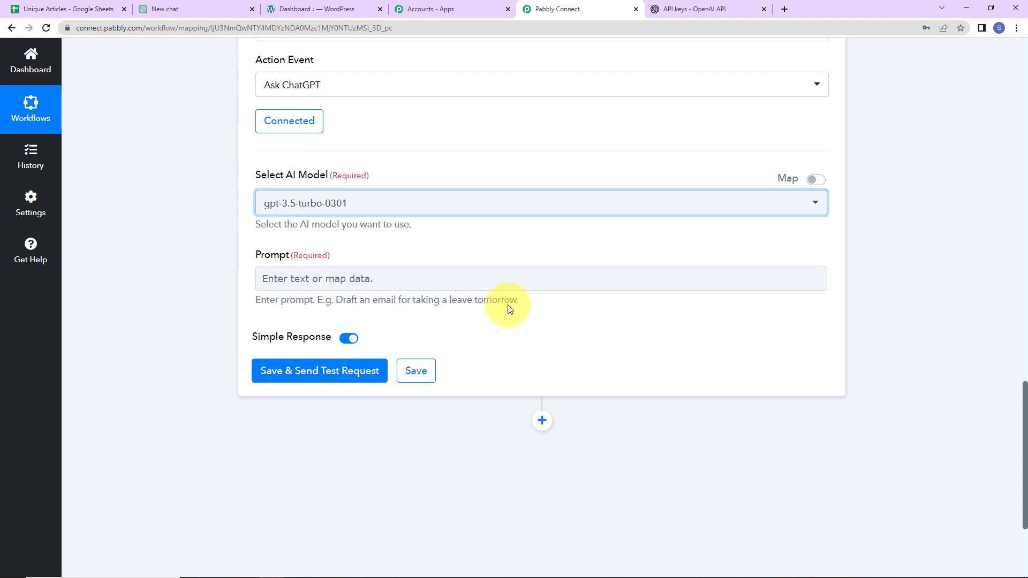
# Enter the prompt "Write an article on the topic" followed by the mapped Article Title from the Google Sheets trigger.
pyautogui.click(427, 278)
pyautogui.write('Write an ')
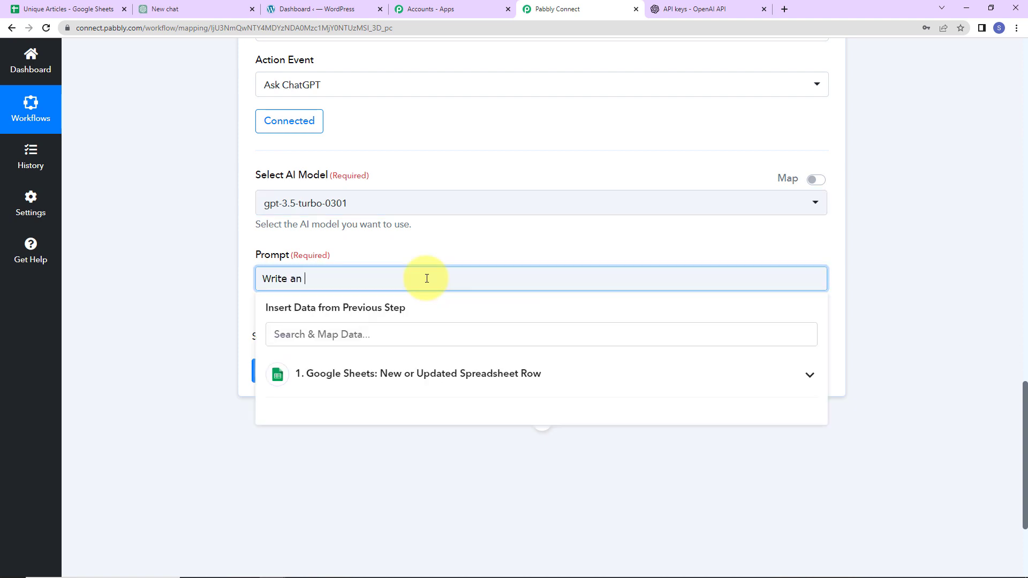
pyautogui.write('article on the topic')
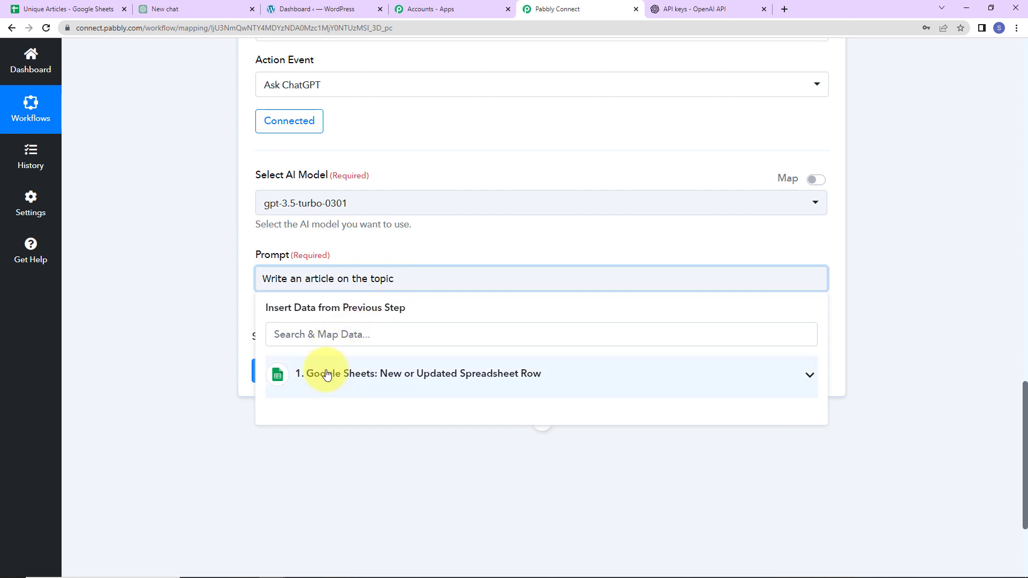
pyautogui.click(438, 376)
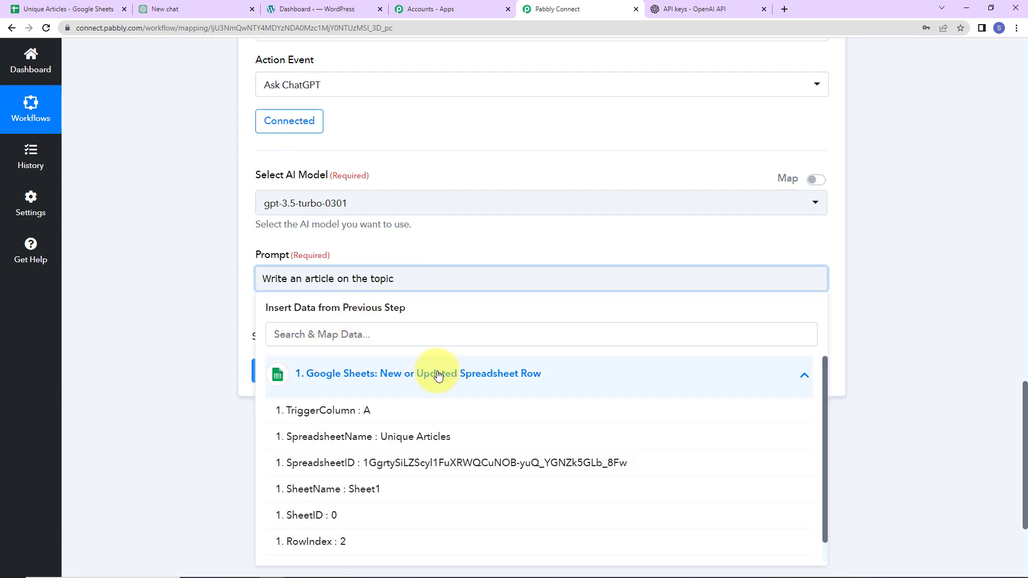
pyautogui.scroll(-1, 457, 420)
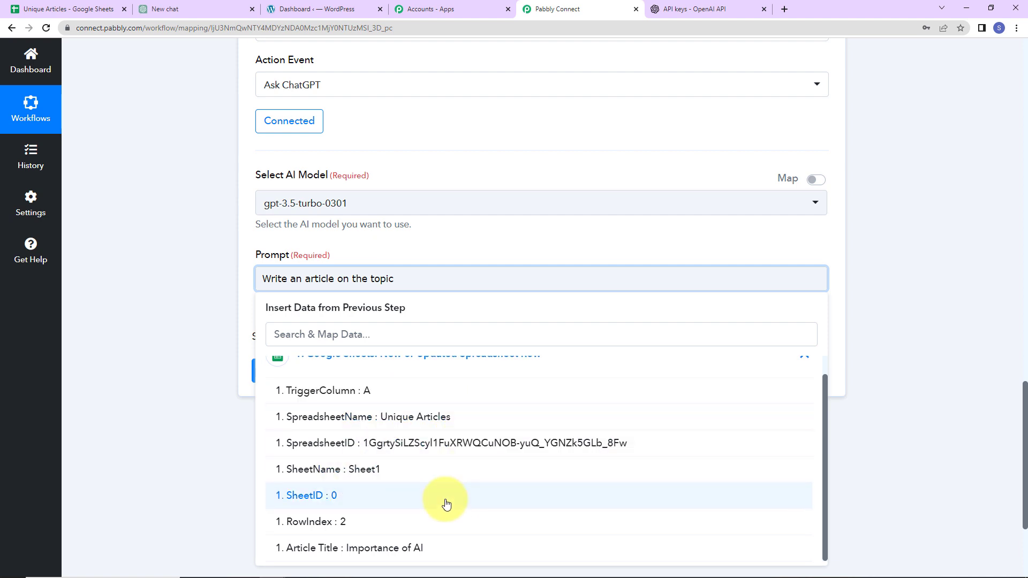
pyautogui.click(367, 546)
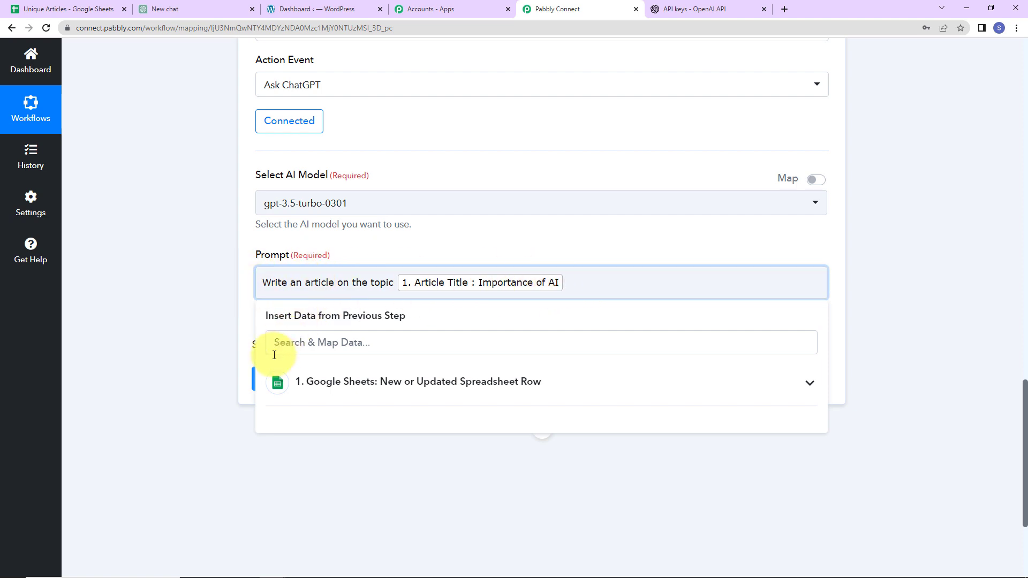
pyautogui.click(198, 296)
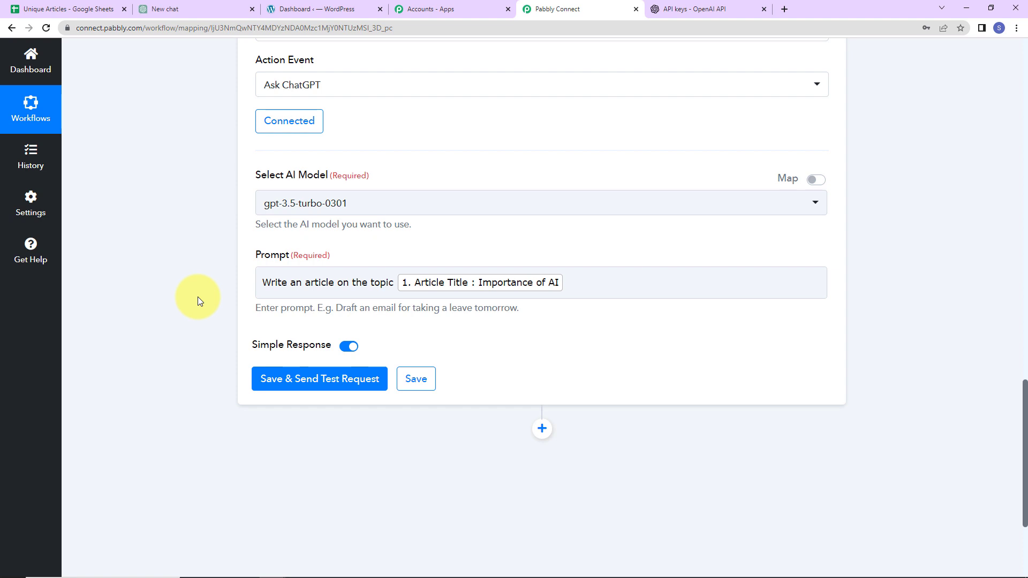
# Save the ChatGPT action, send a test request, and read through the generated article in the message content.
pyautogui.click(267, 379)
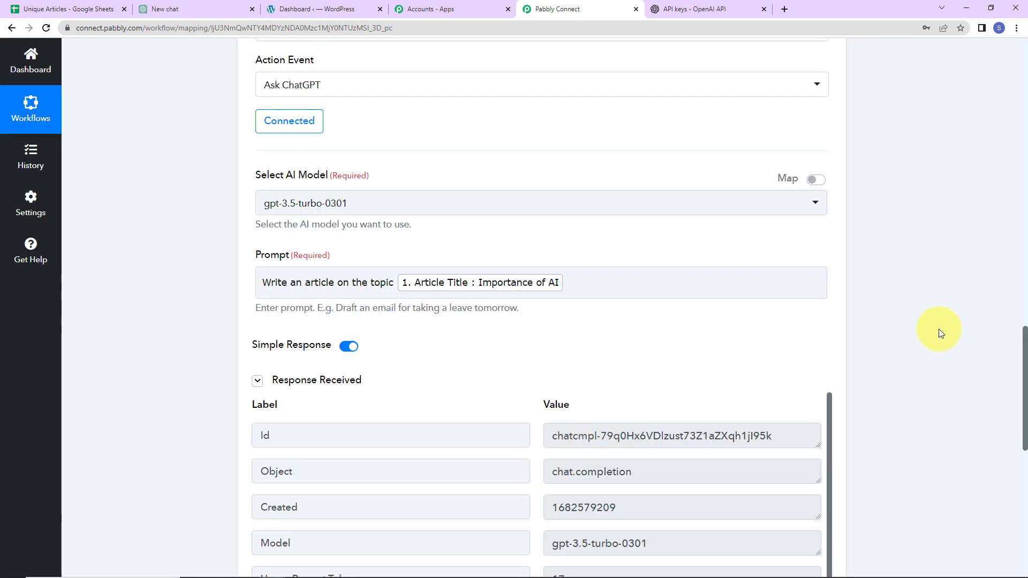
pyautogui.scroll(-5, 939, 329)
pyautogui.scroll(-1, 734, 321)
pyautogui.scroll(-1, 734, 322)
pyautogui.moveTo(766, 433)
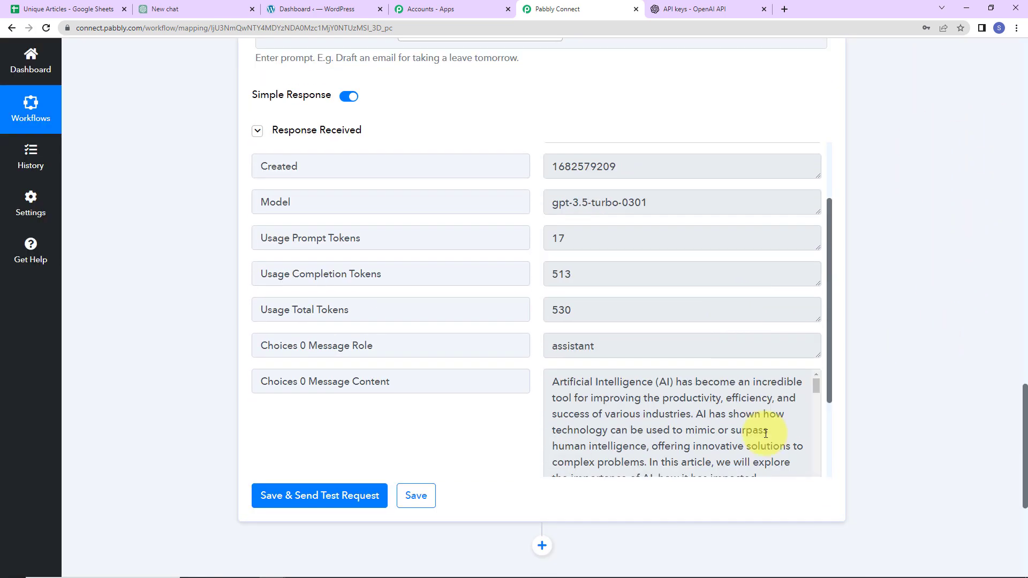
pyautogui.scroll(-8, 766, 433)
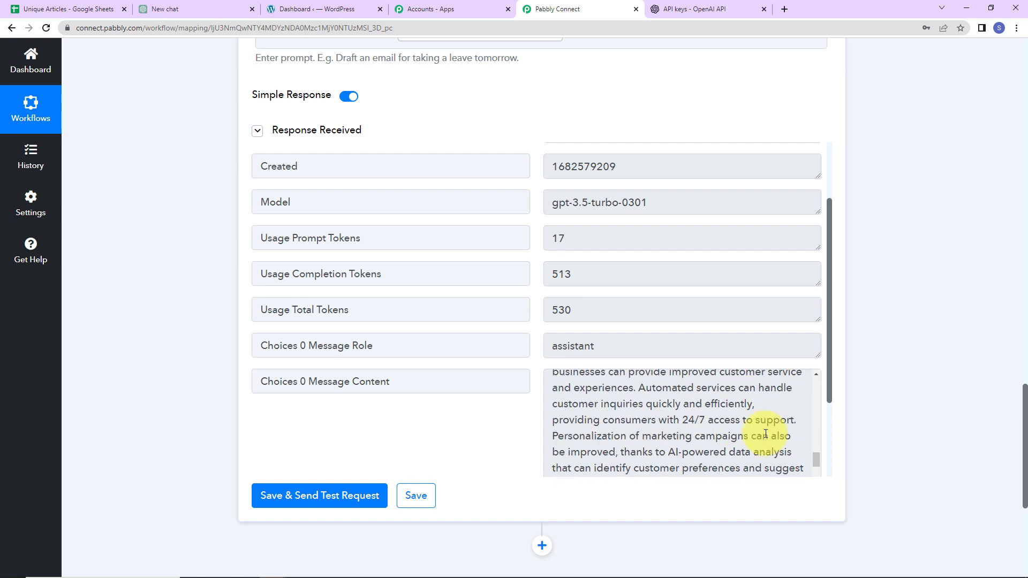
pyautogui.scroll(-5, 766, 434)
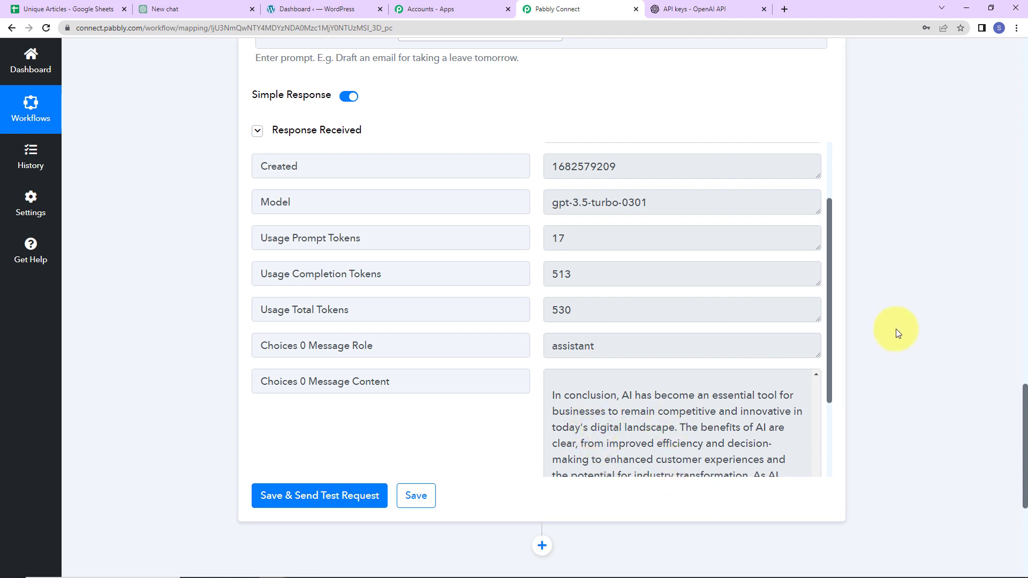
# Add a WordPress action after the ChatGPT step, with Create a Post as its action event.
pyautogui.scroll(-5, 895, 327)
pyautogui.click(549, 300)
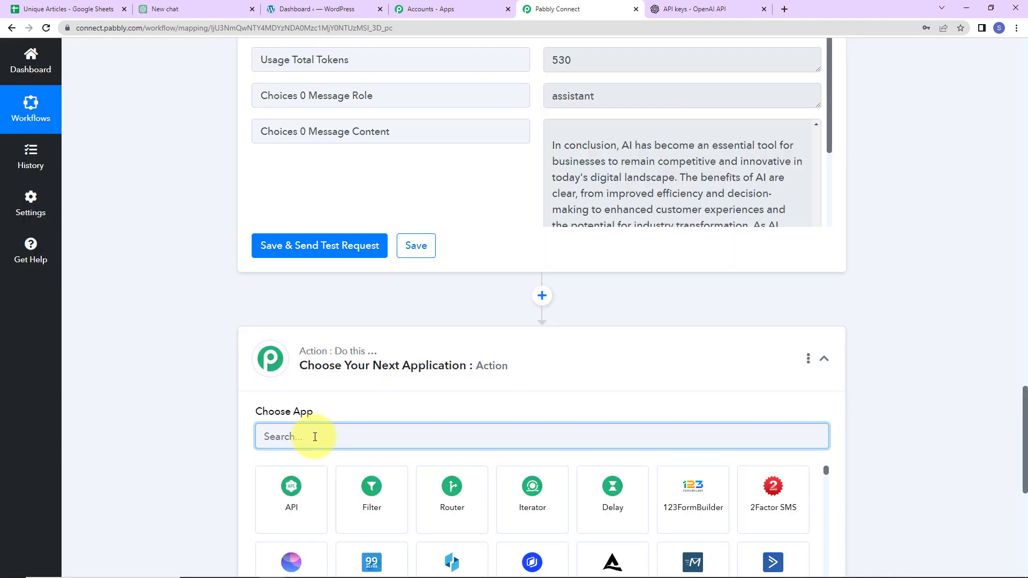
pyautogui.write('word')
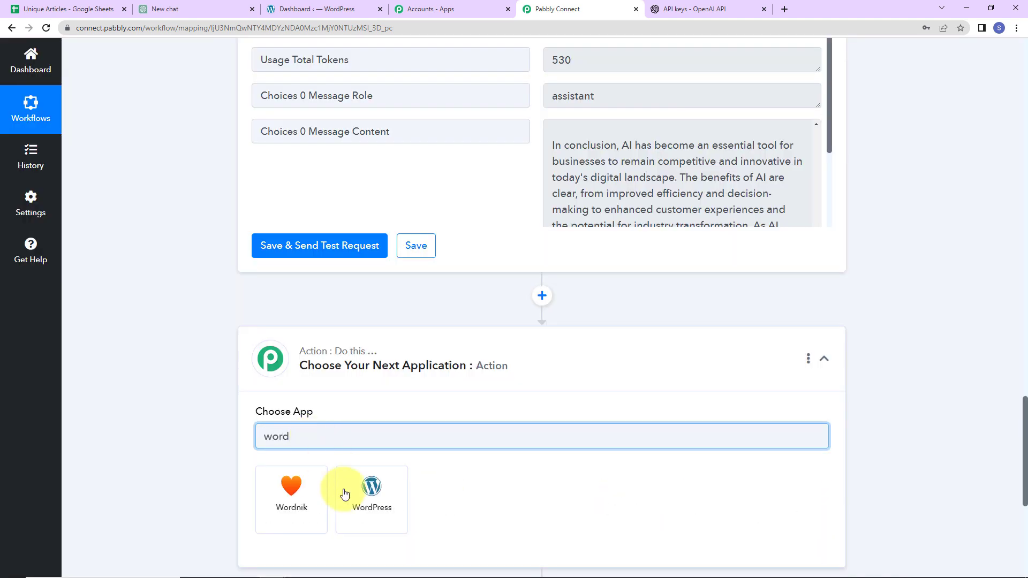
pyautogui.click(344, 494)
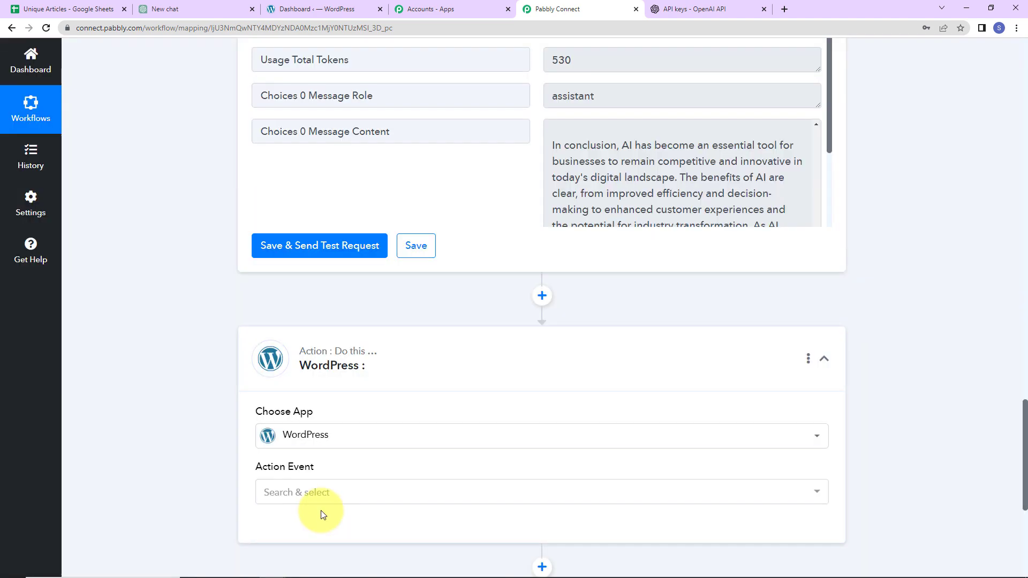
pyautogui.scroll(-5, 320, 516)
pyautogui.click(291, 243)
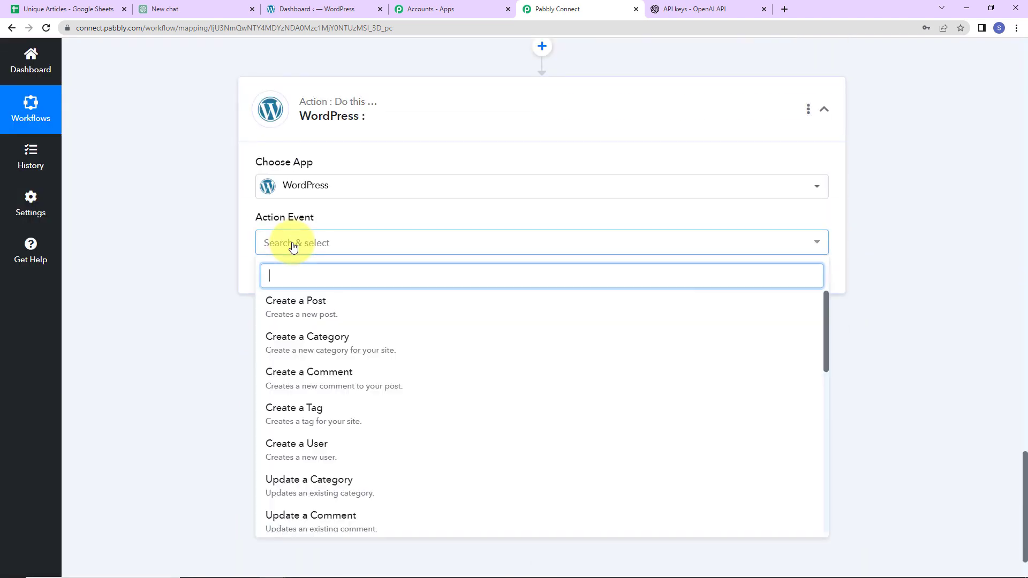
pyautogui.click(301, 302)
# Start connecting the WordPress action to an account by adding a new connection instead of using the existing one.
pyautogui.click(284, 279)
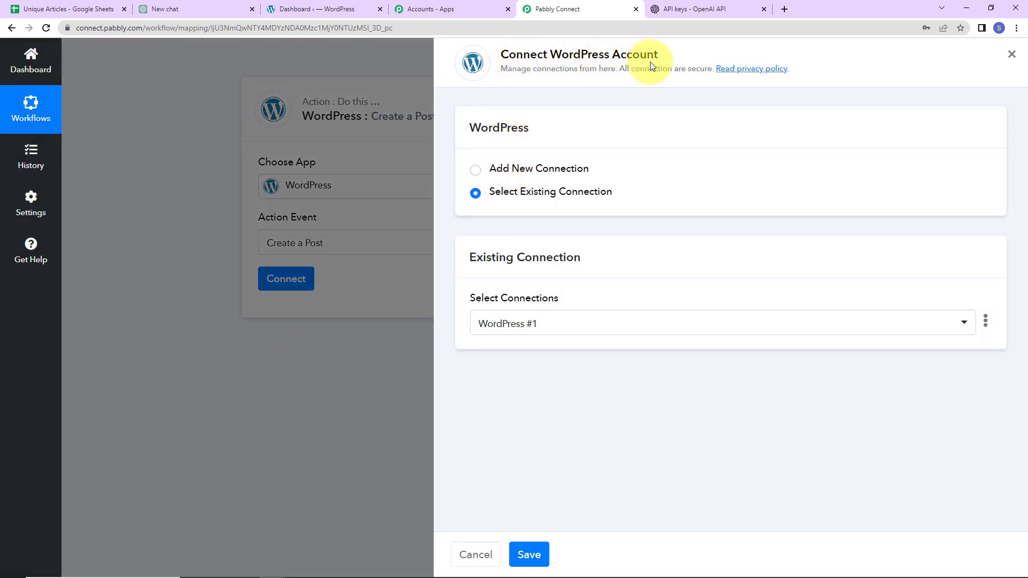
pyautogui.click(475, 171)
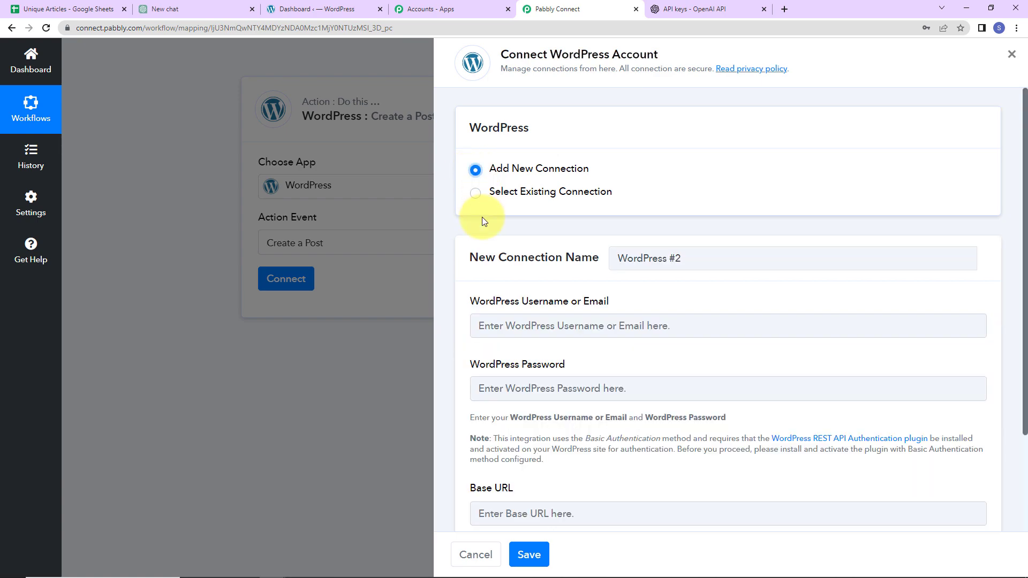
pyautogui.scroll(-2, 572, 301)
pyautogui.scroll(-1, 572, 298)
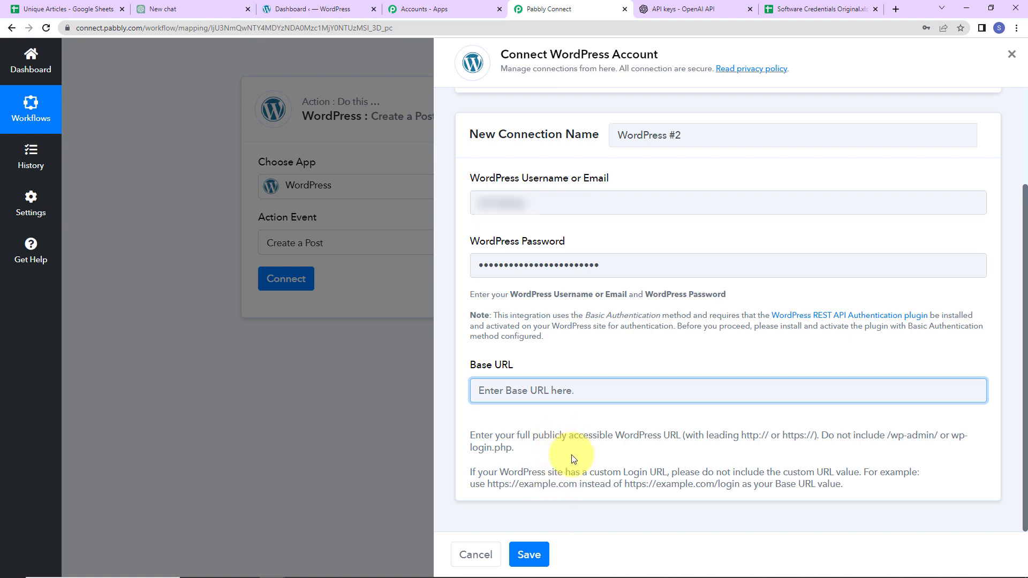
pyautogui.click(294, 11)
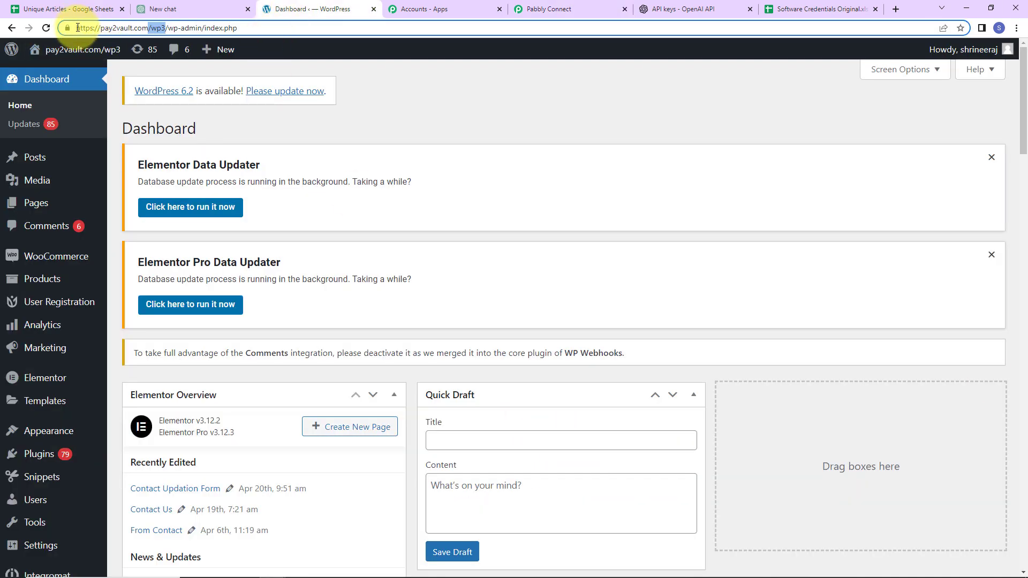
pyautogui.moveTo(78, 28); pyautogui.dragTo(165, 31)
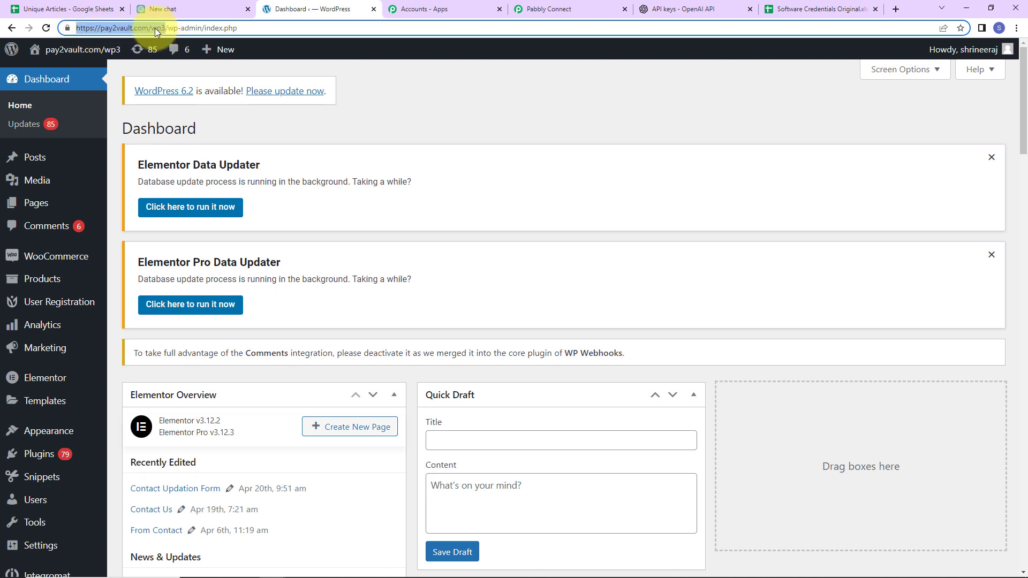
pyautogui.rightClick(165, 30)
pyautogui.click(182, 89)
pyautogui.click(557, 9)
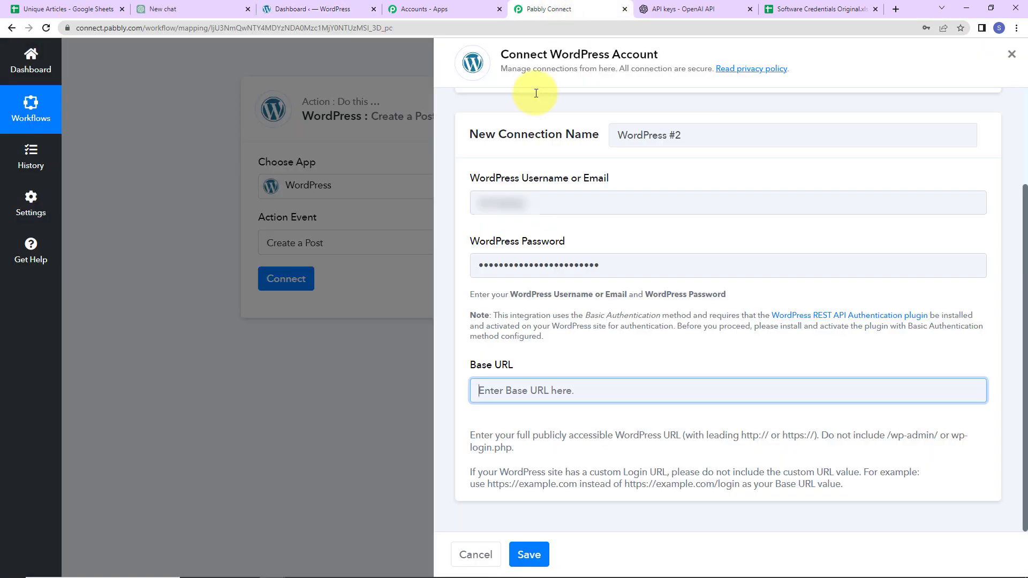
pyautogui.click(500, 387)
pyautogui.hotkey('ctrl', 'v')
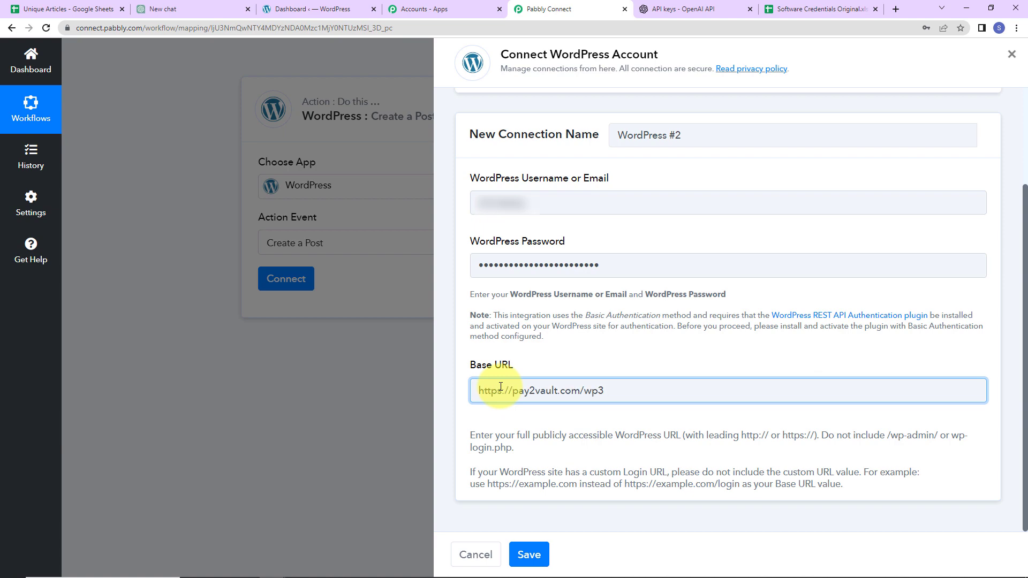
pyautogui.click(545, 554)
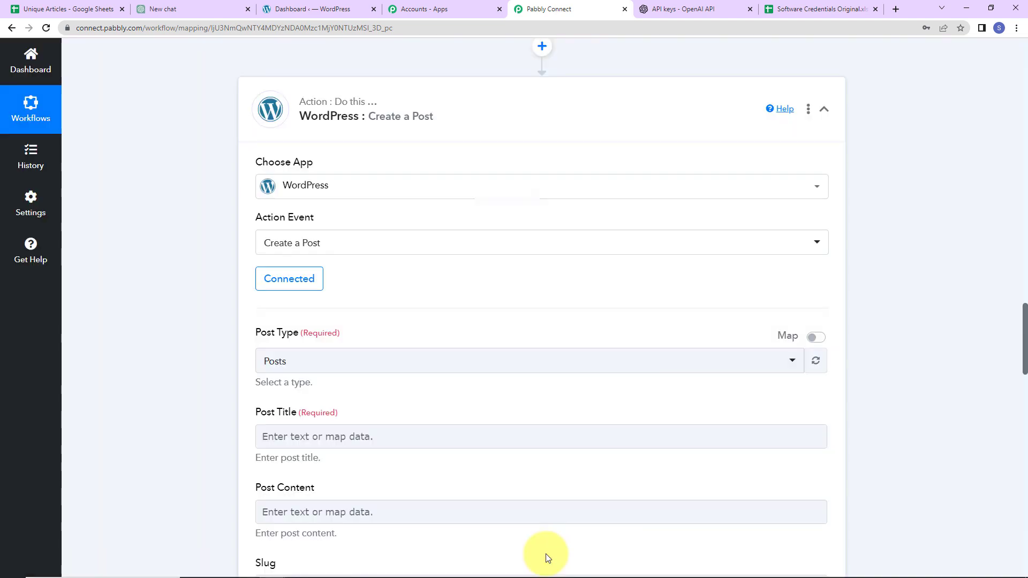
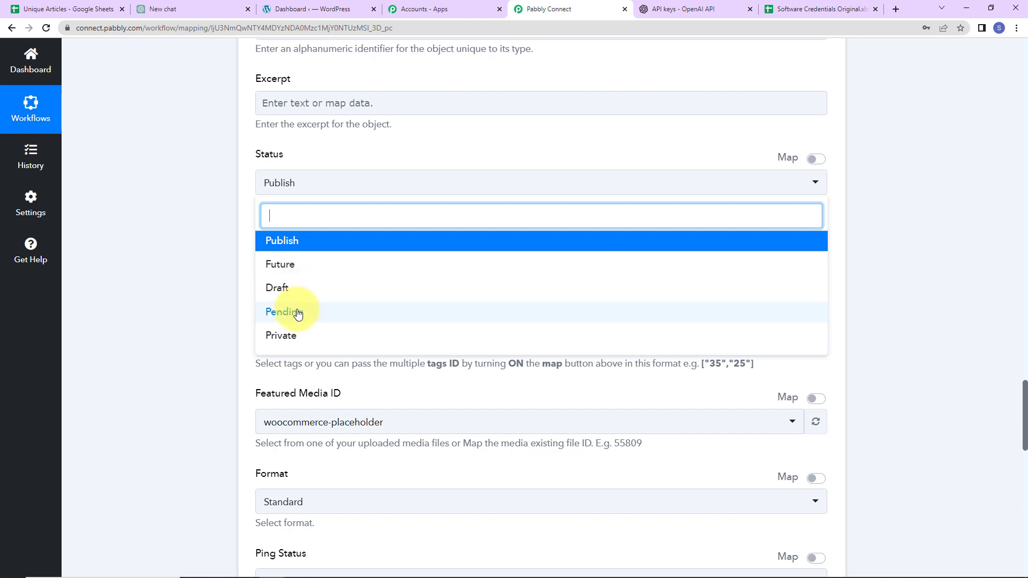
# Set the post status to Publish, then enable mapping for Featured Media ID and leave that field empty.
pyautogui.click(303, 244)
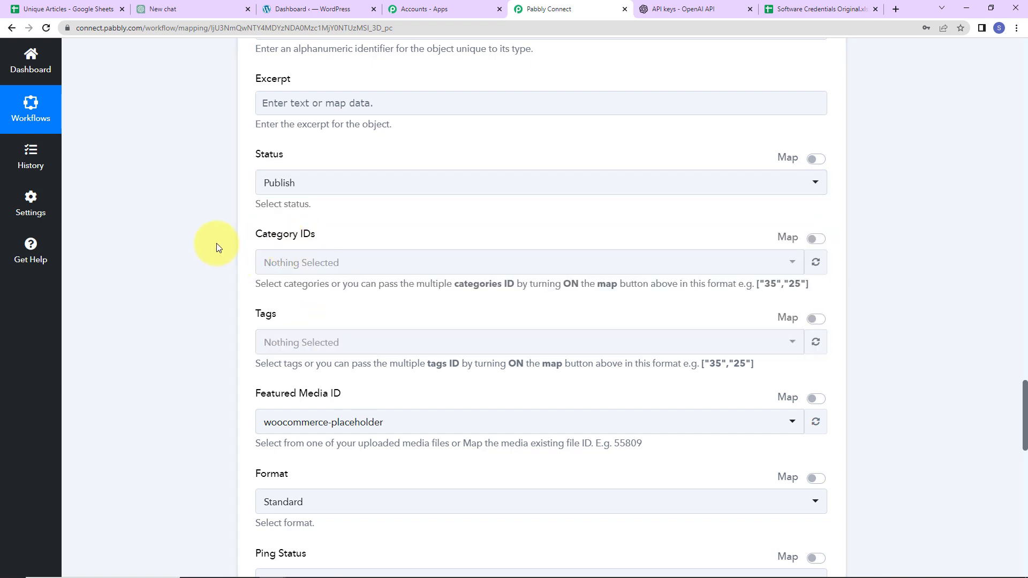
pyautogui.scroll(-2, 225, 243)
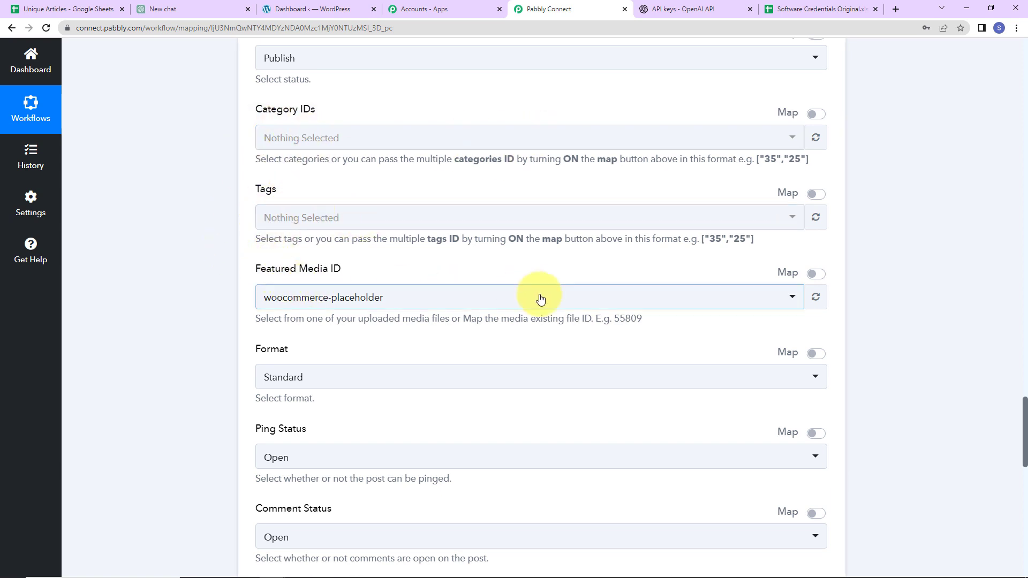
pyautogui.click(816, 274)
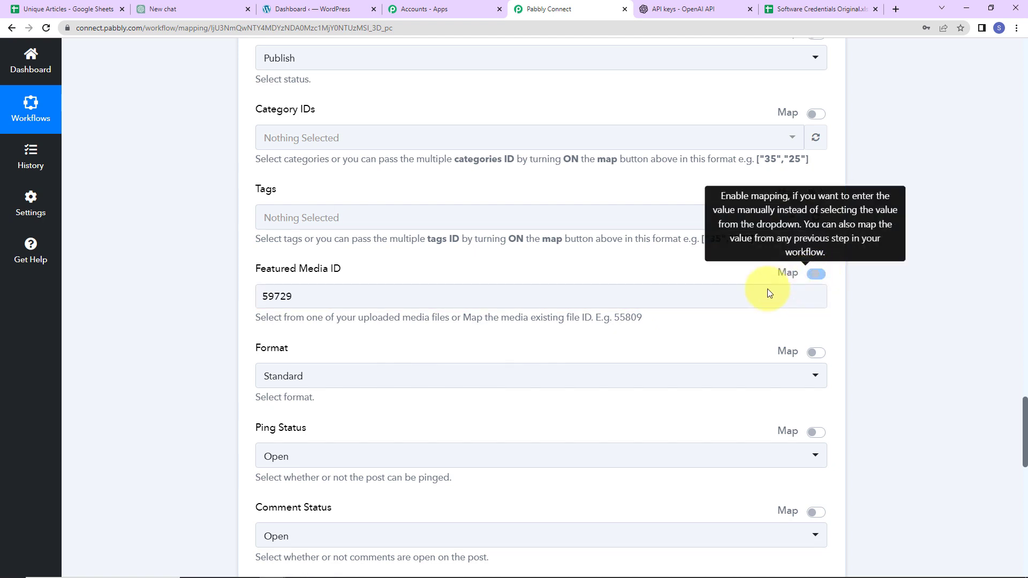
pyautogui.click(327, 302)
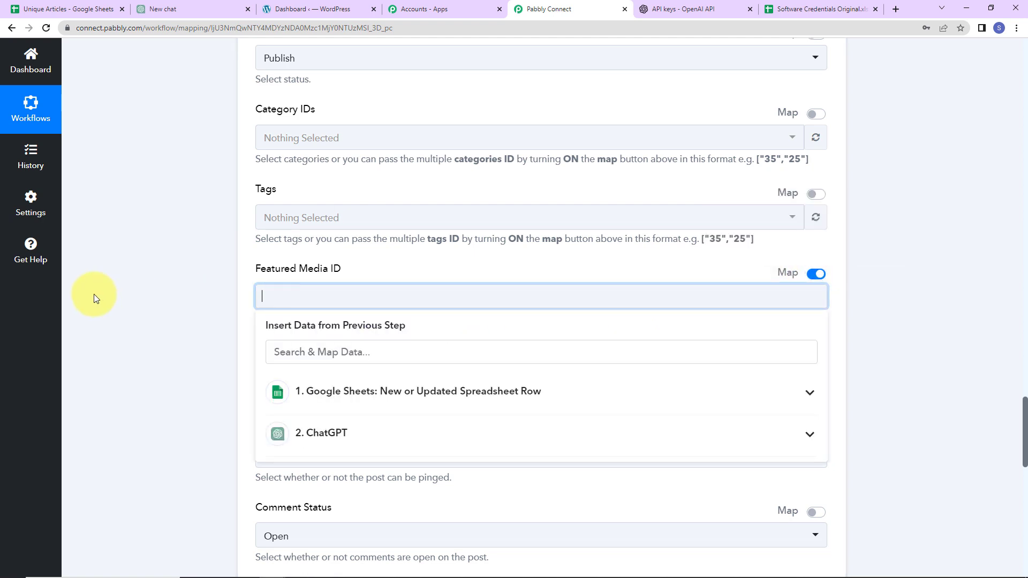
pyautogui.click(207, 298)
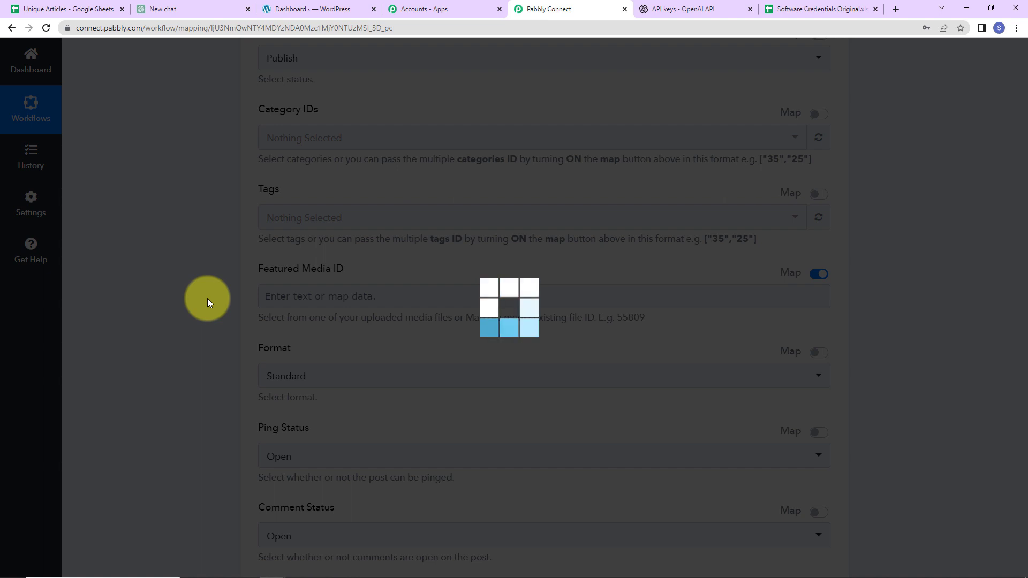
# Choose Standard as the post format and Open as the ping status.
pyautogui.scroll(-3, 225, 325)
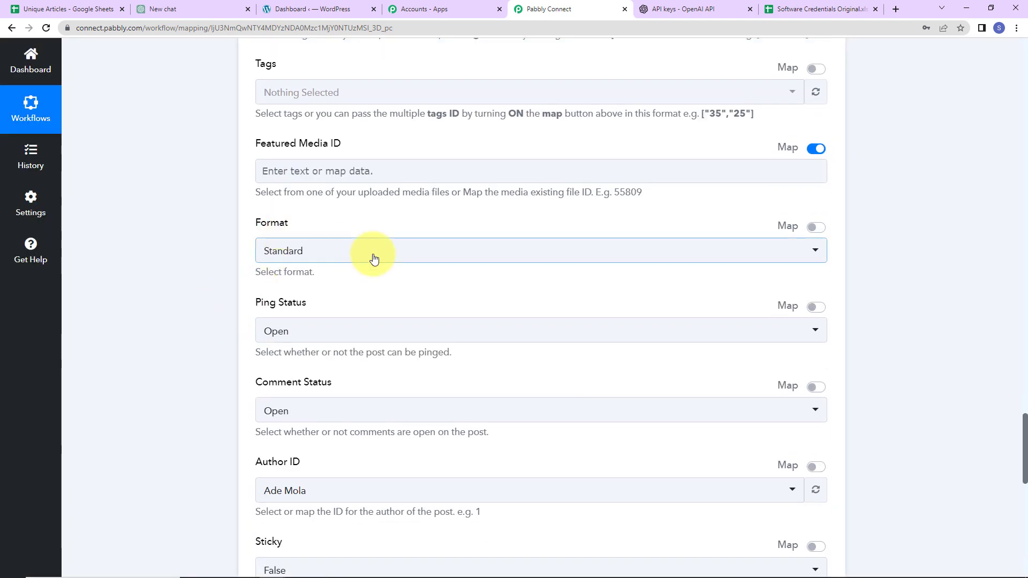
pyautogui.click(374, 259)
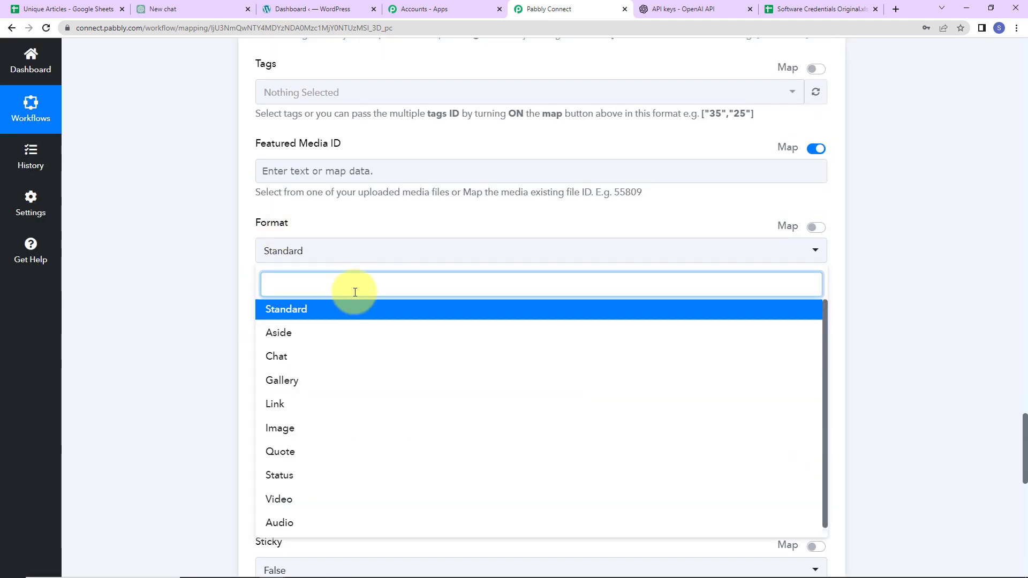
pyautogui.click(307, 312)
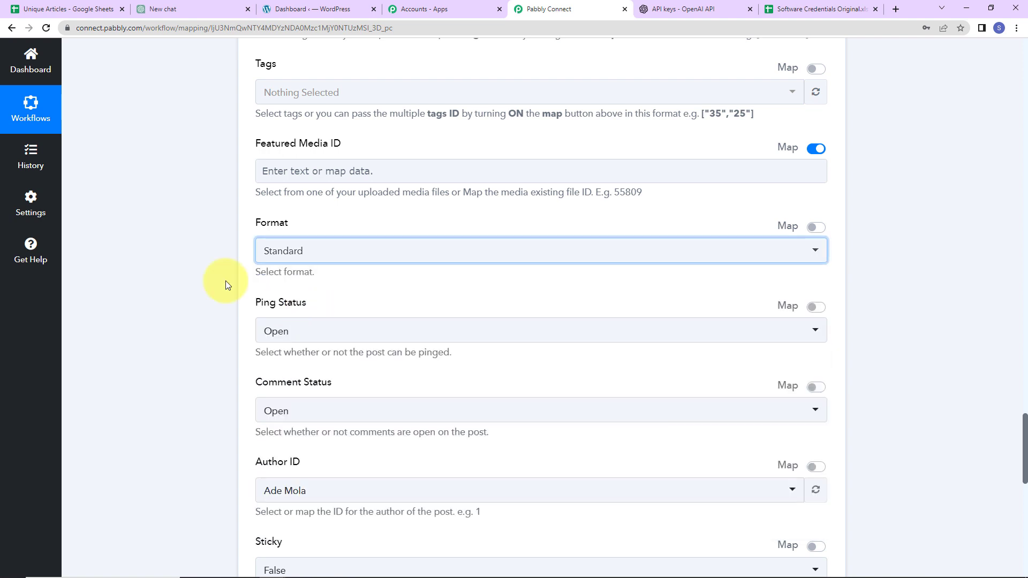
pyautogui.scroll(-3, 216, 270)
pyautogui.click(289, 211)
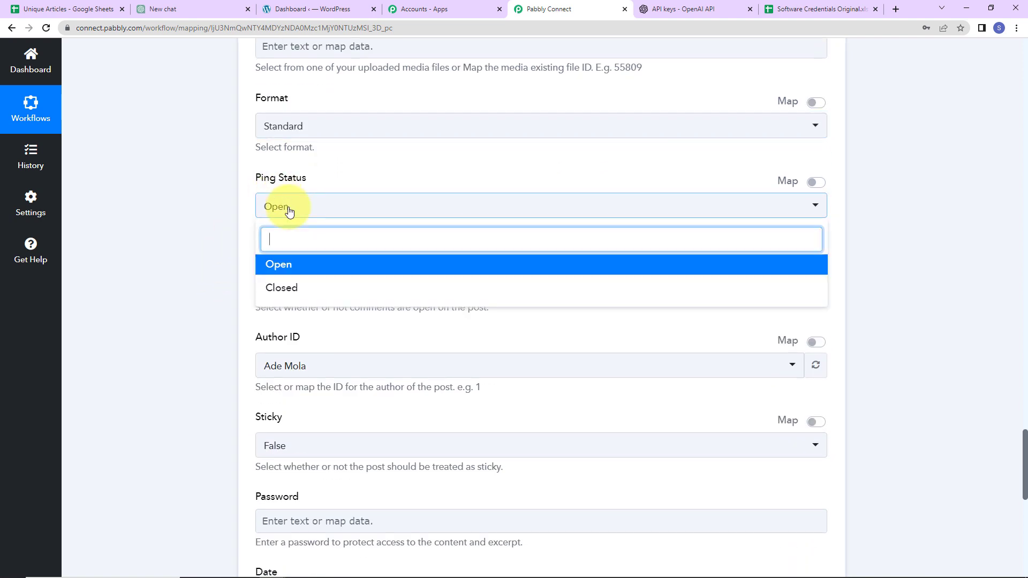
pyautogui.click(278, 265)
# Set the post's Author ID by selecting the desired author's name from the WordPress users.
pyautogui.scroll(-3, 241, 276)
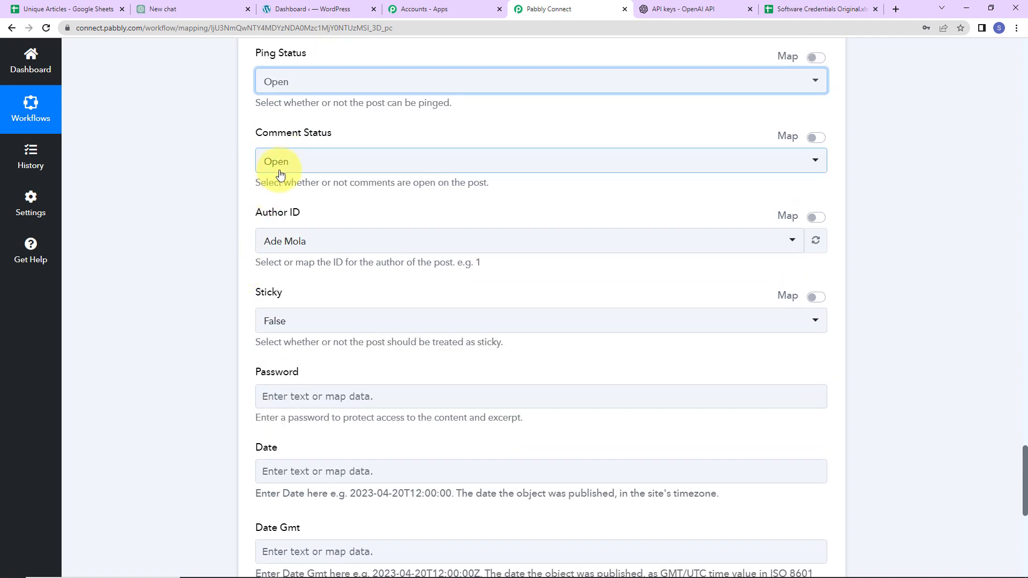
pyautogui.click(354, 242)
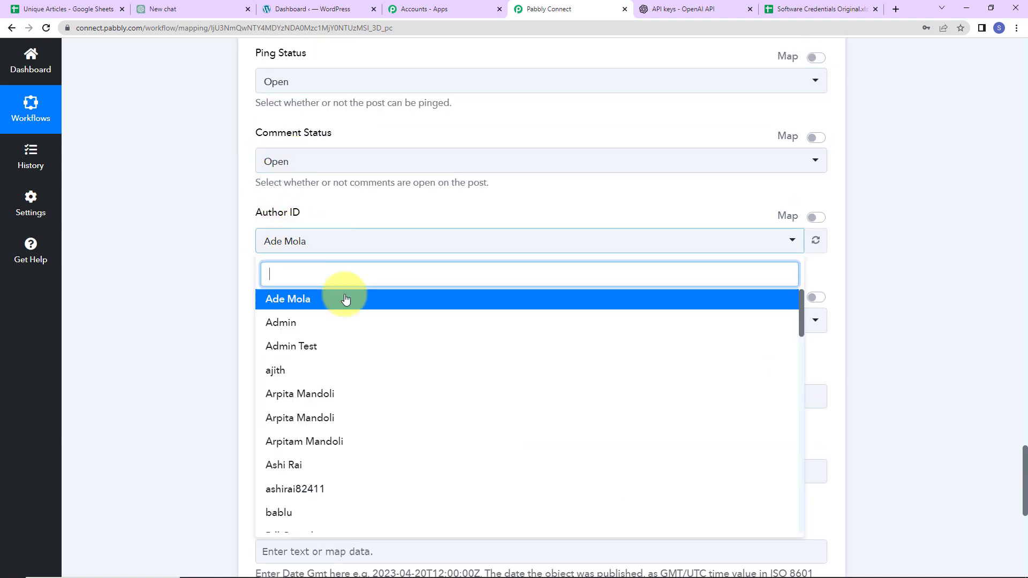
pyautogui.click(276, 466)
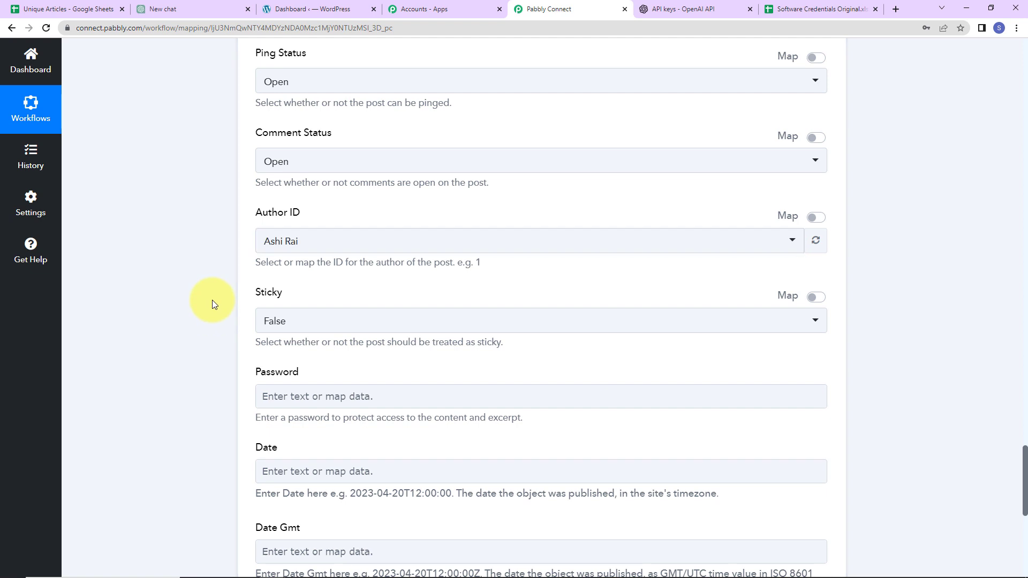
# Save the WordPress action, send a test request, and review the returned post details.
pyautogui.scroll(-3, 212, 301)
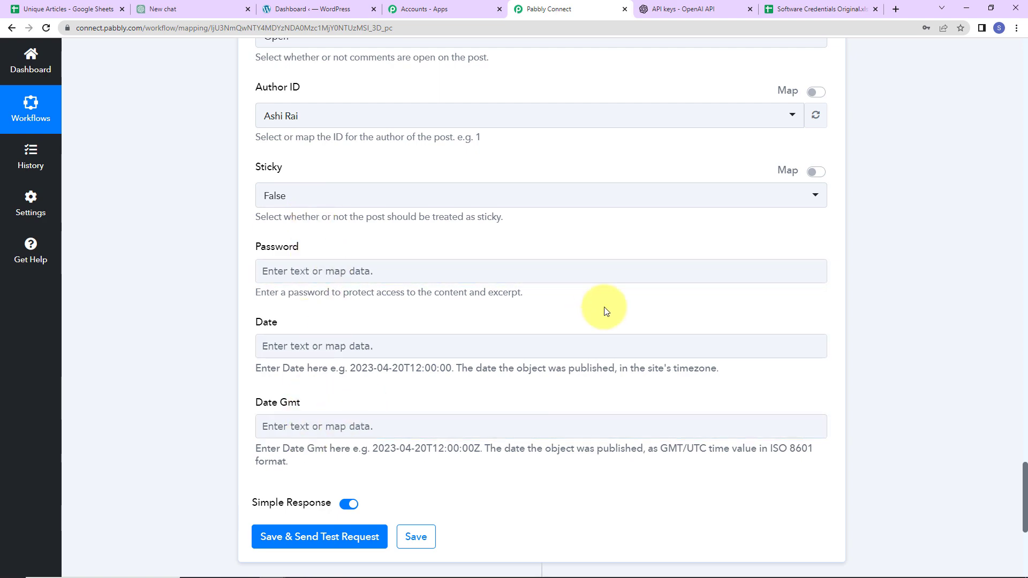
pyautogui.scroll(-5, 292, 345)
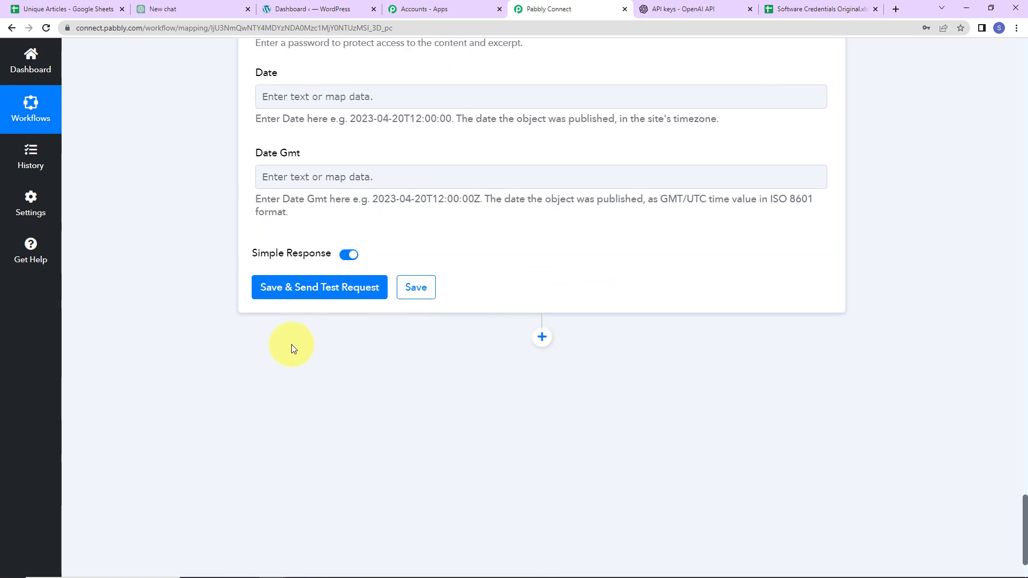
pyautogui.click(282, 293)
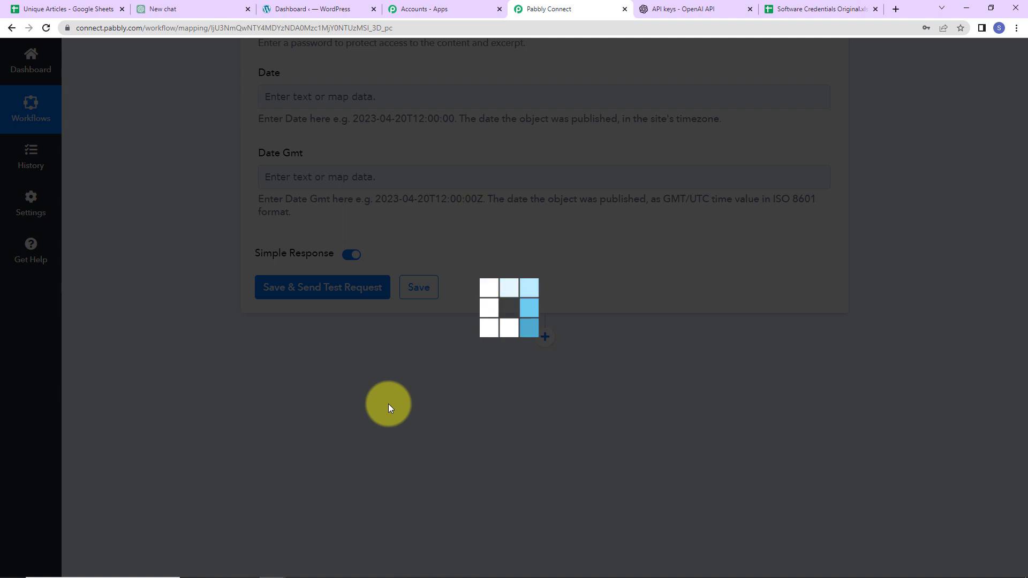
pyautogui.scroll(-3, 905, 316)
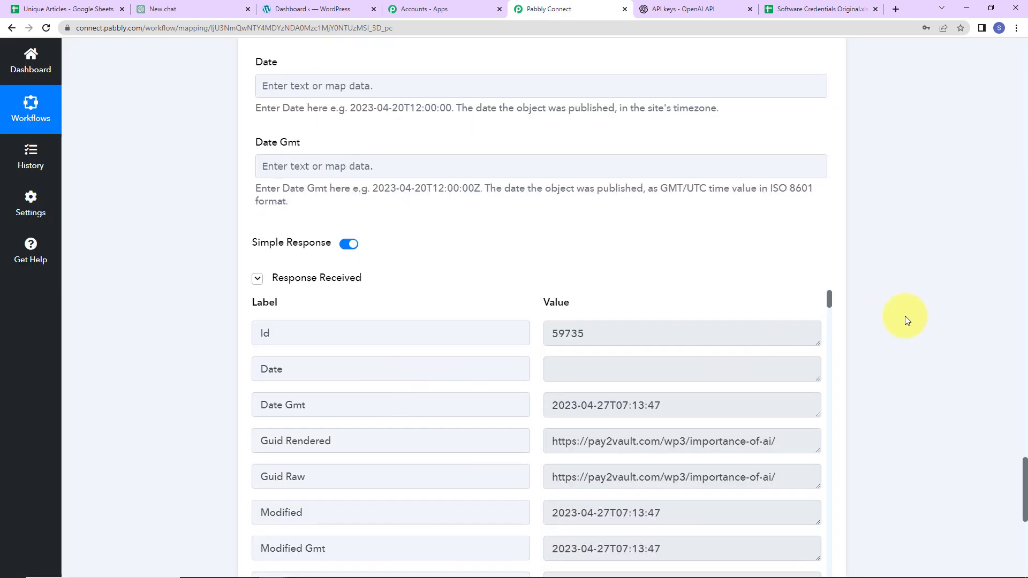
pyautogui.scroll(-4, 648, 317)
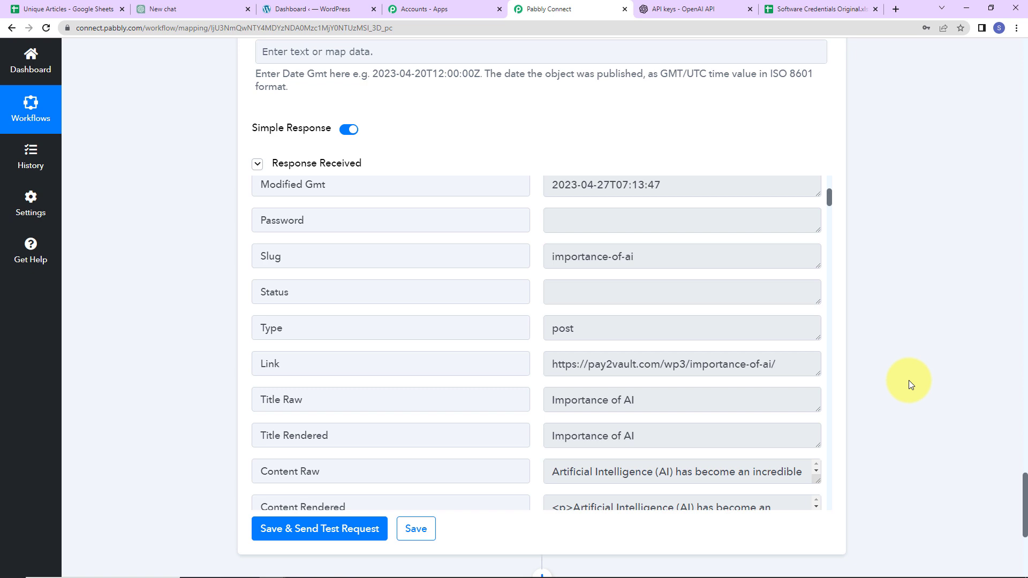
# Switch to the WordPress dashboard, open the "Importance of AI" post from the posts list, and check its content.
pyautogui.click(281, 9)
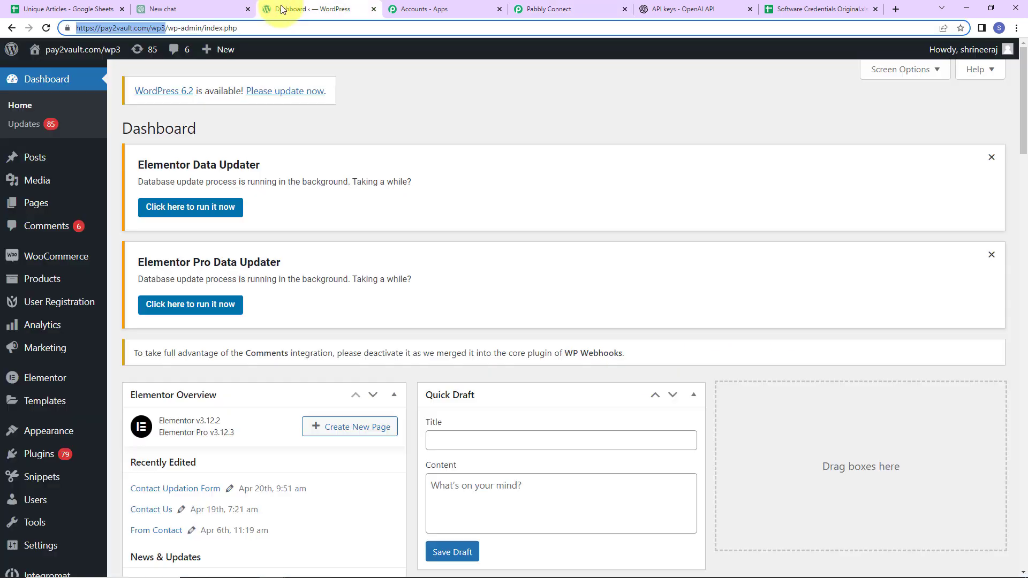
pyautogui.click(38, 158)
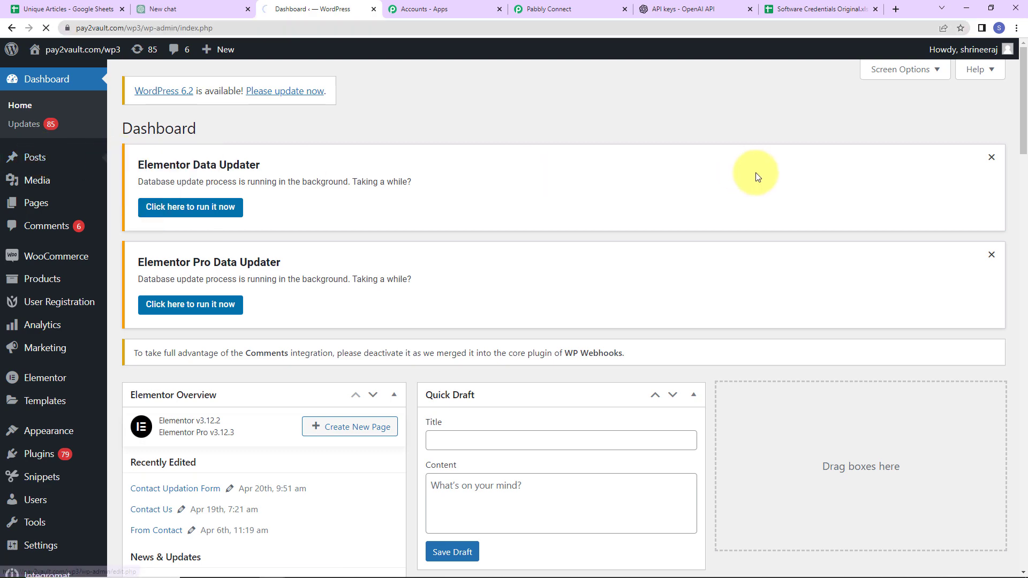
pyautogui.scroll(-3, 574, 222)
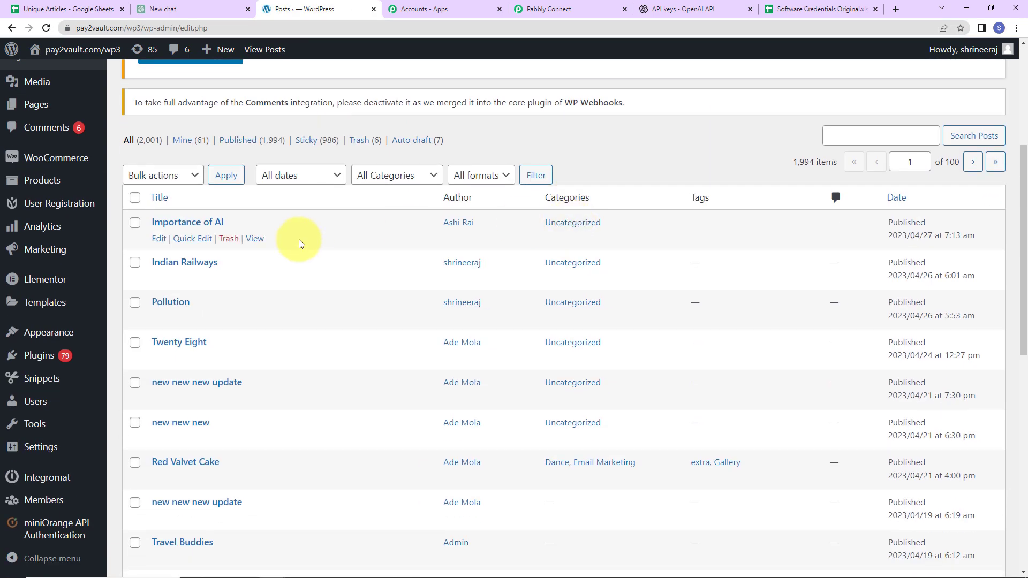
pyautogui.click(186, 224)
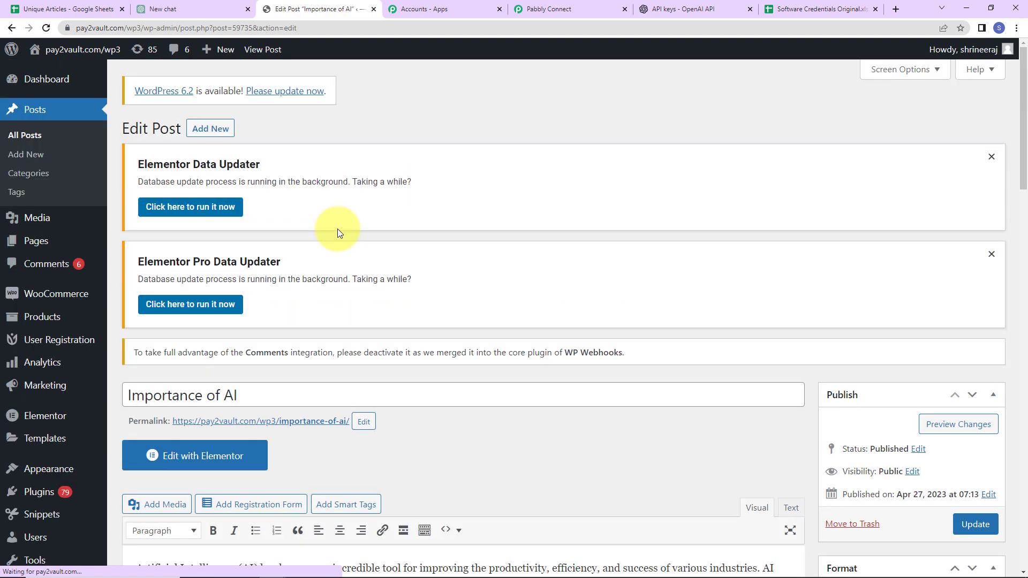
pyautogui.scroll(-4, 337, 229)
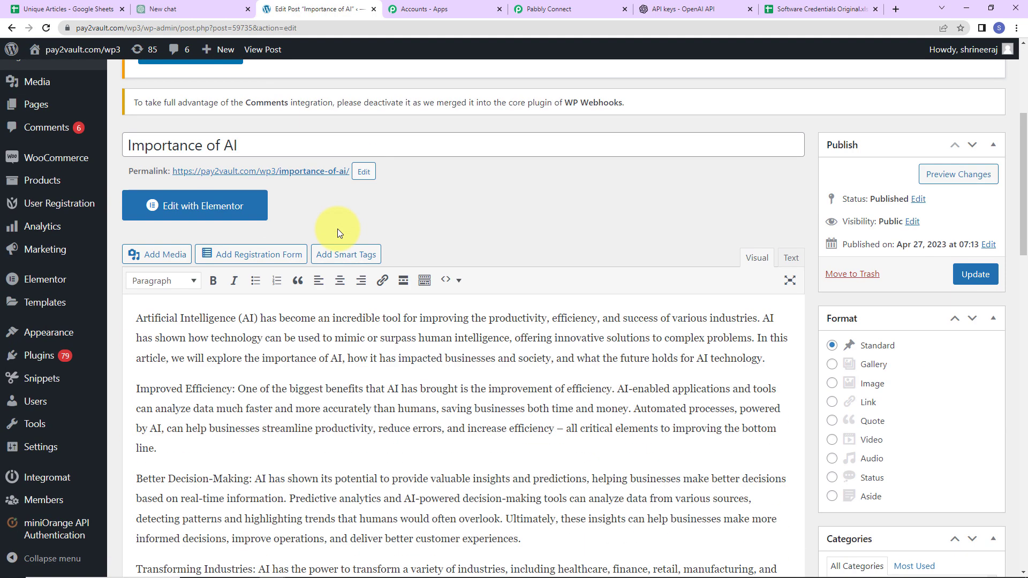
# Check the remaining content of the "Importance of AI" post, return to the Pabbly Connect workflow, and copy the post's Link value from the WordPress response.
pyautogui.scroll(-6, 385, 350)
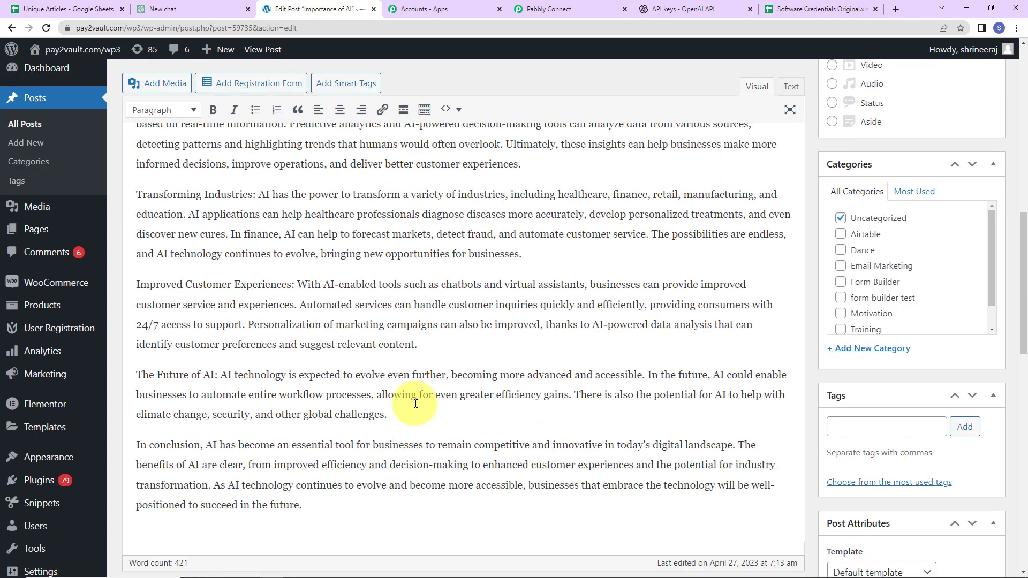
pyautogui.click(584, 5)
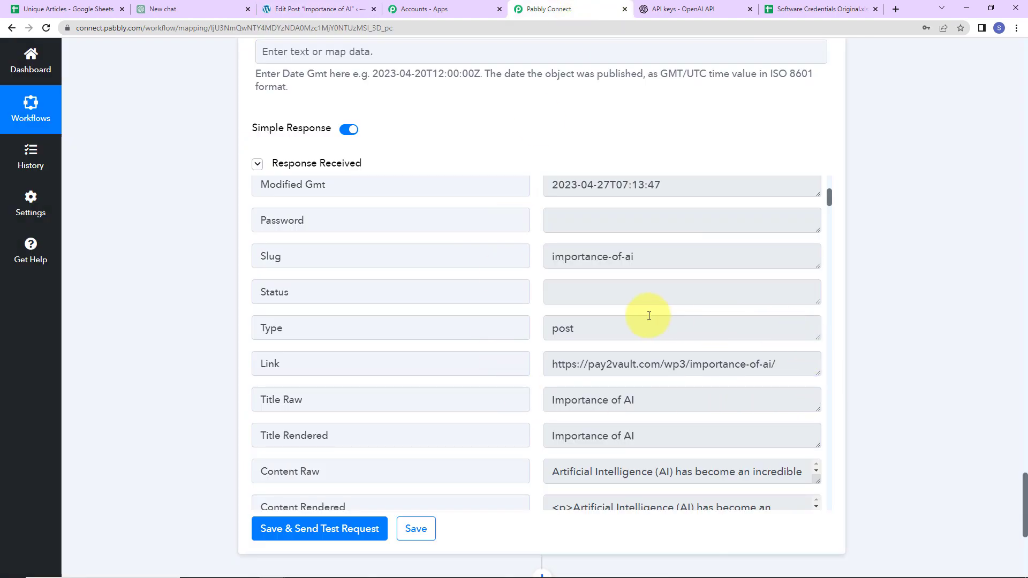
pyautogui.scroll(5, 682, 362)
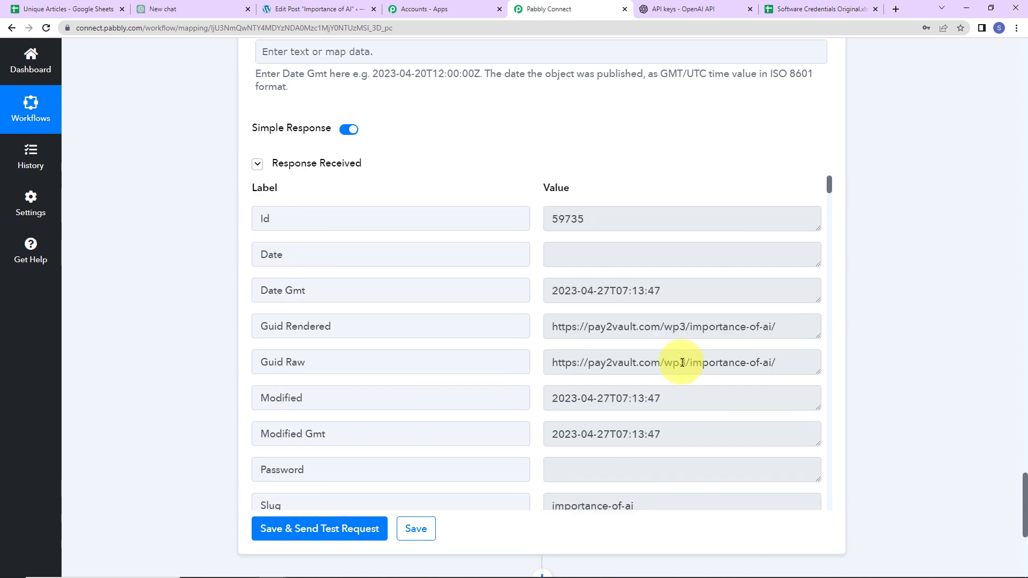
pyautogui.scroll(-5, 683, 362)
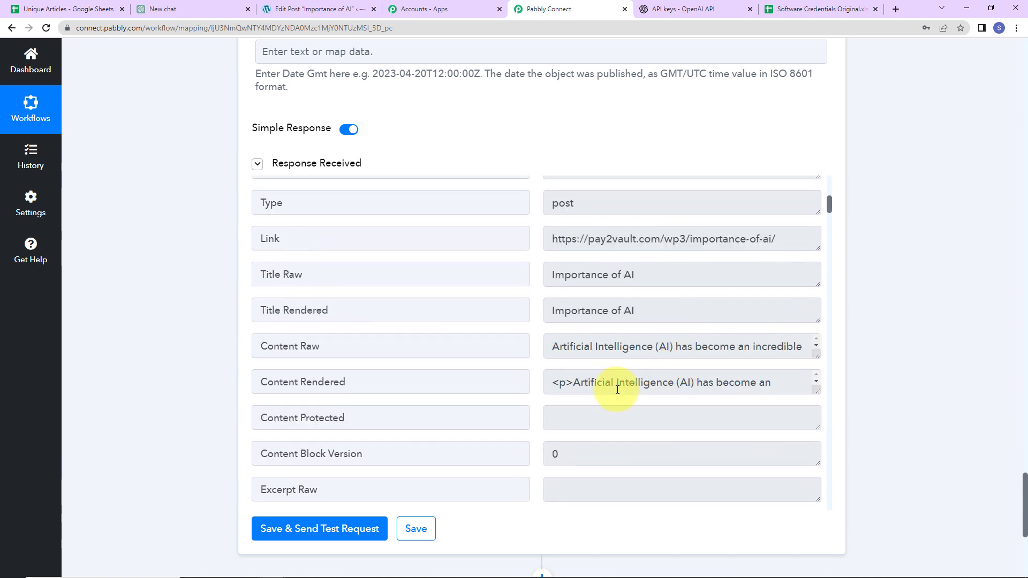
pyautogui.moveTo(545, 239); pyautogui.dragTo(854, 248)
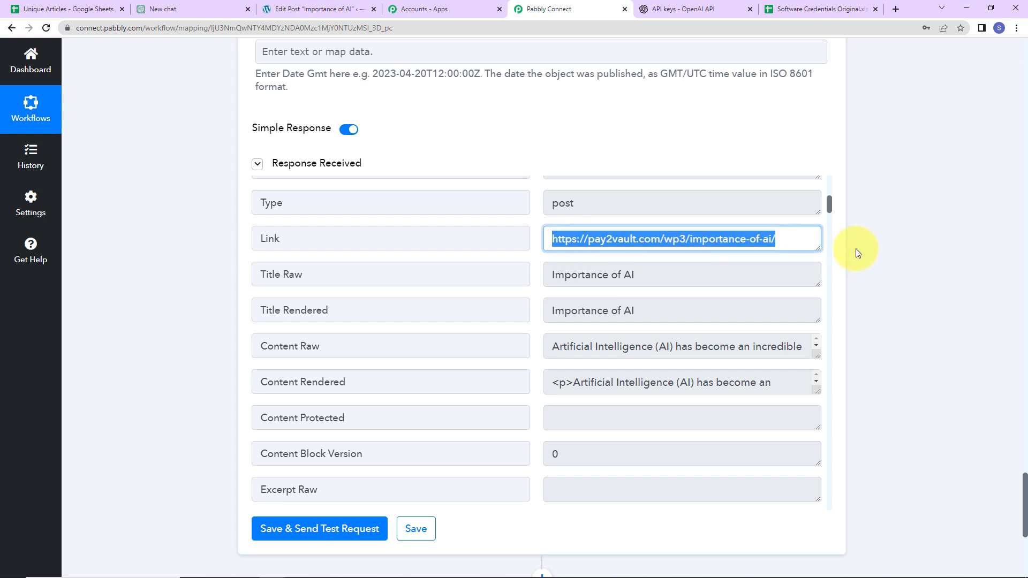
pyautogui.rightClick(758, 236)
pyautogui.click(788, 239)
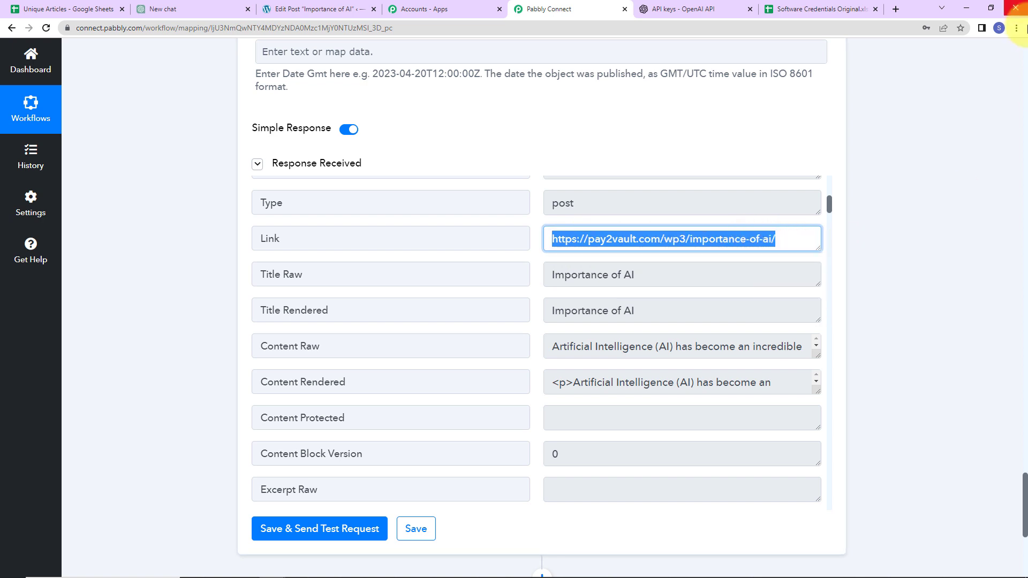
# Open the copied post link in an incognito window, read through the published article, and close that window.
pyautogui.click(1015, 29)
pyautogui.click(937, 66)
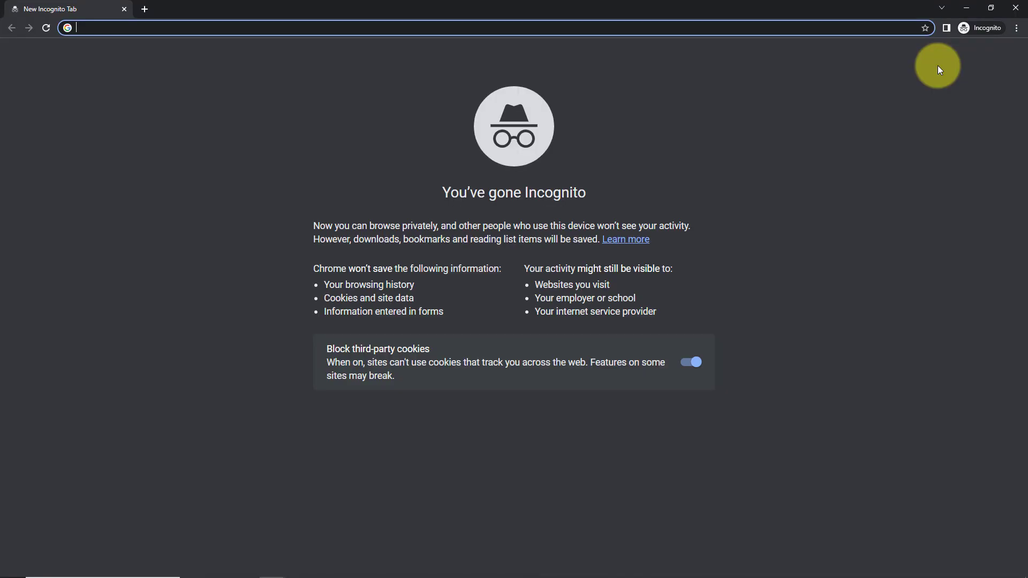
pyautogui.hotkey('ctrl', 'v')
pyautogui.press('Return')
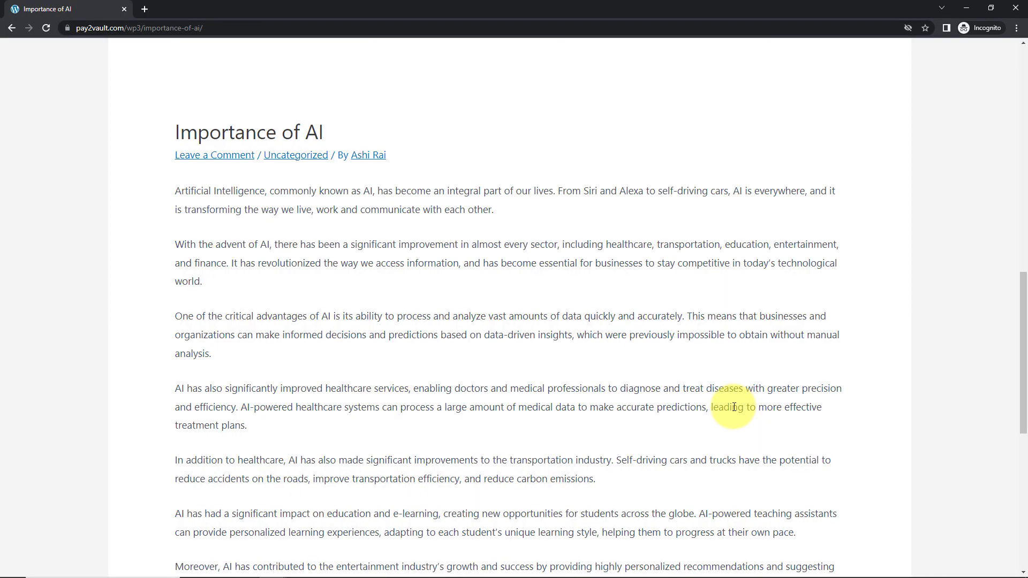
pyautogui.scroll(-7, 735, 397)
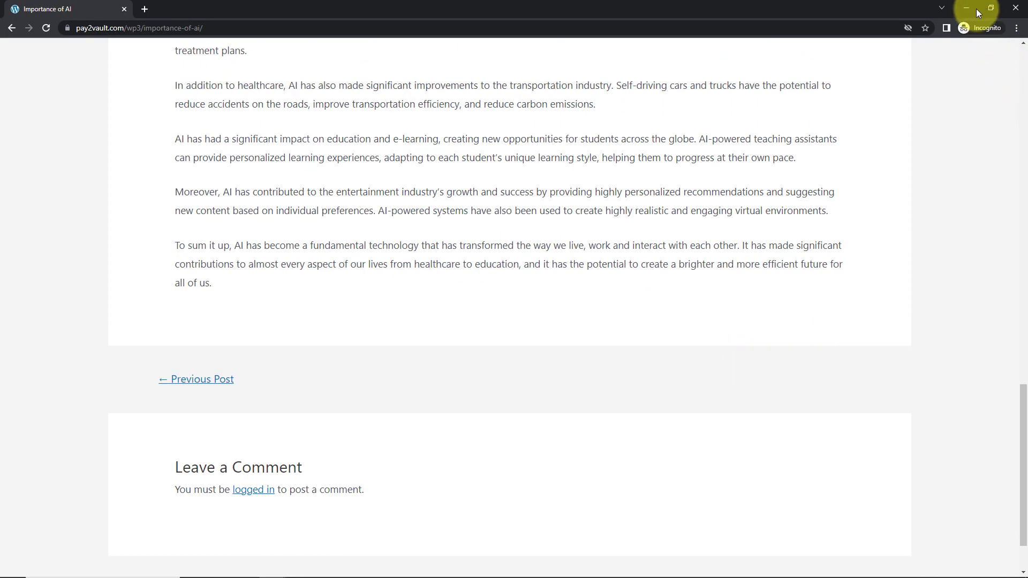
pyautogui.click(1016, 8)
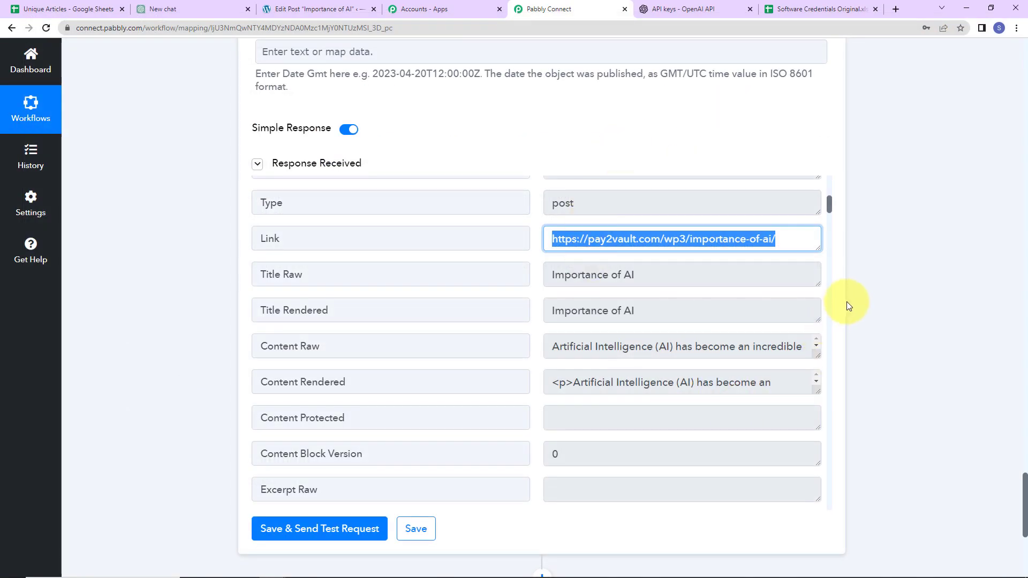
pyautogui.click(922, 286)
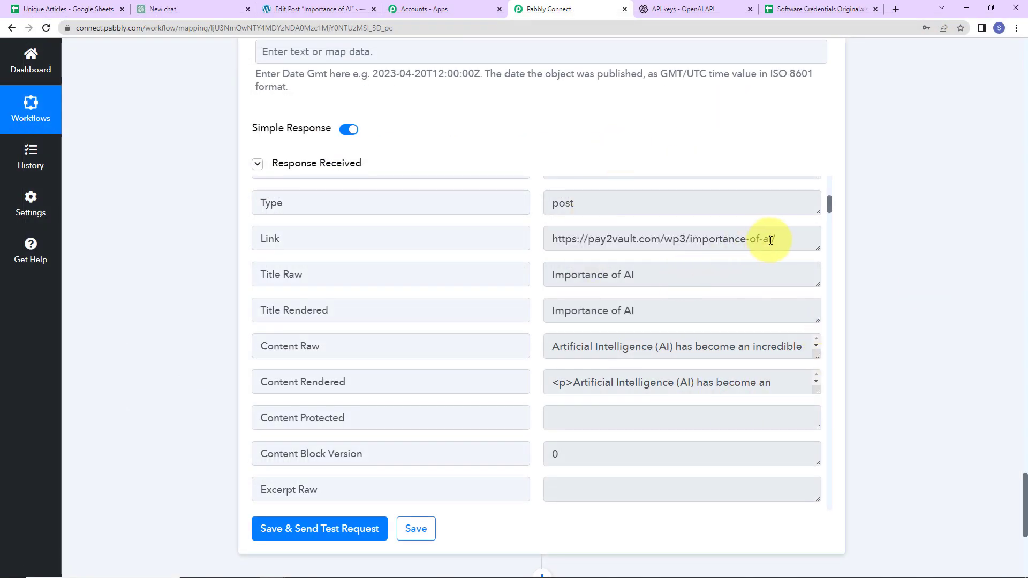
pyautogui.moveTo(783, 238); pyautogui.dragTo(554, 241)
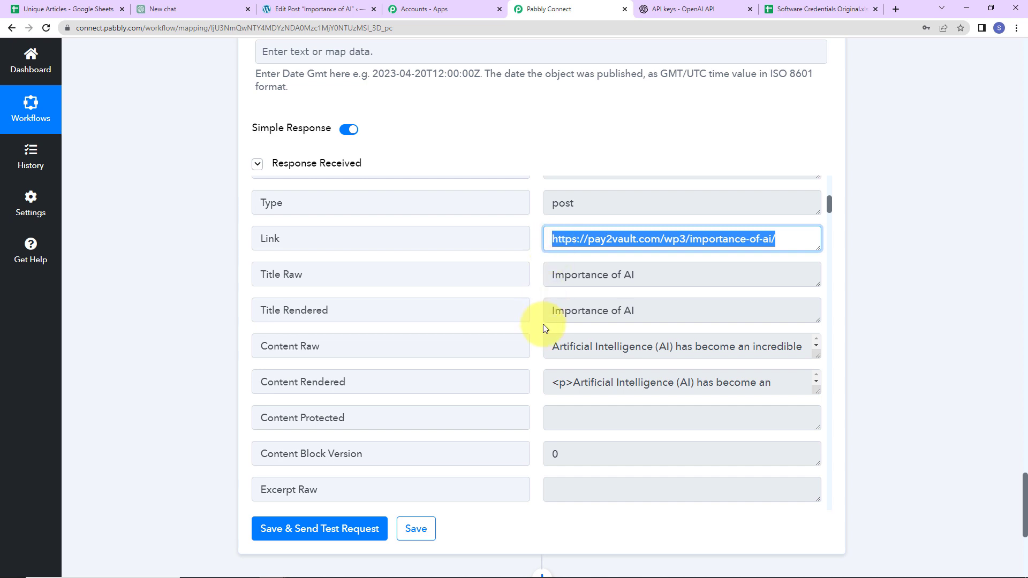
# Add another action step after the WordPress action and choose Google Sheets as its app.
pyautogui.scroll(-10, 809, 310)
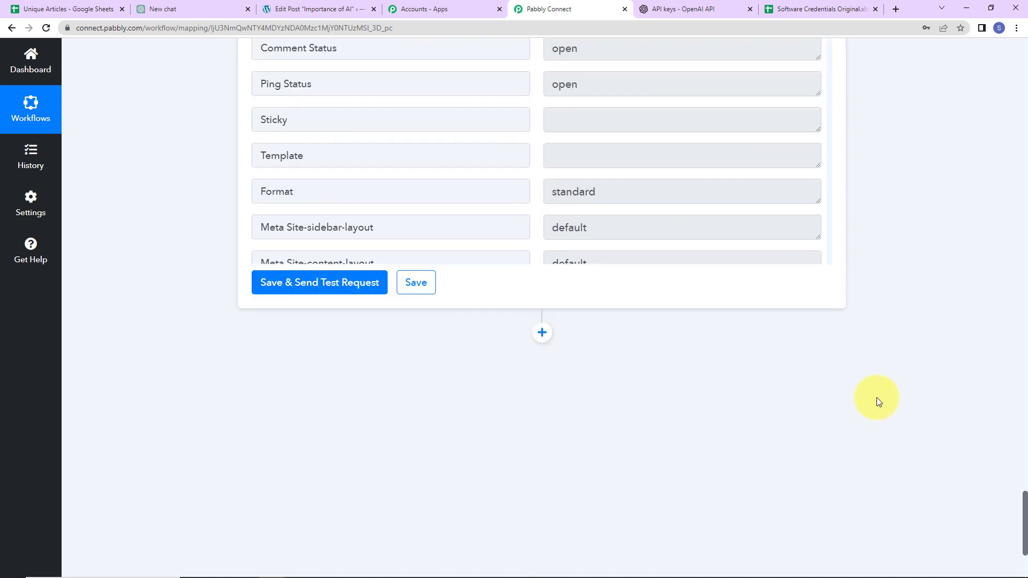
pyautogui.click(542, 332)
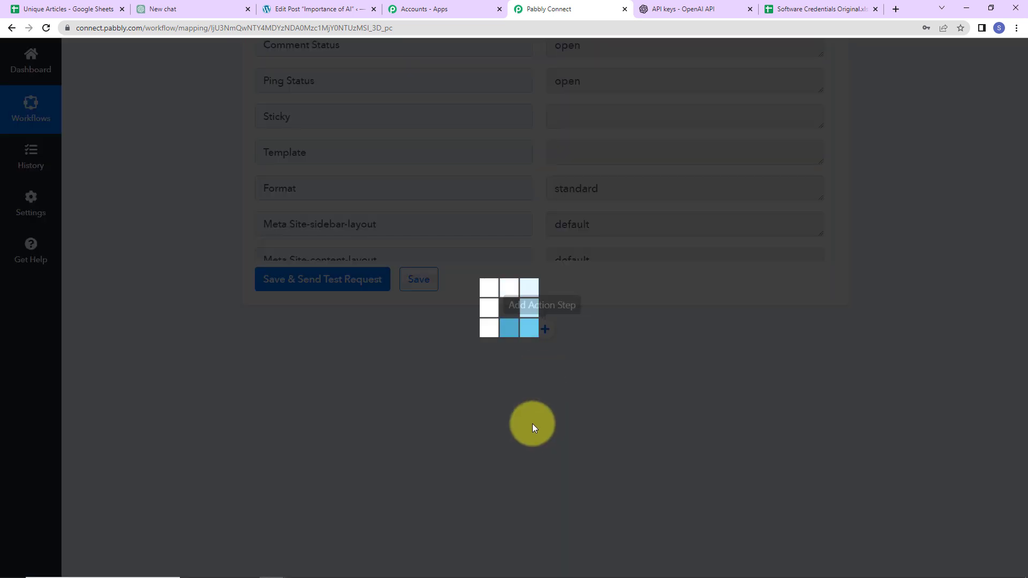
pyautogui.click(317, 471)
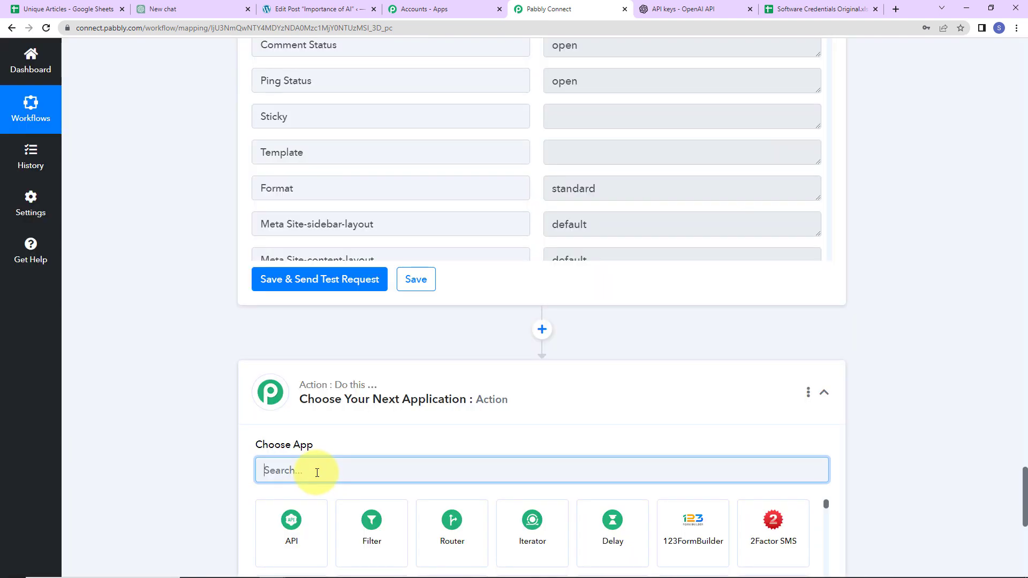
pyautogui.write('googl')
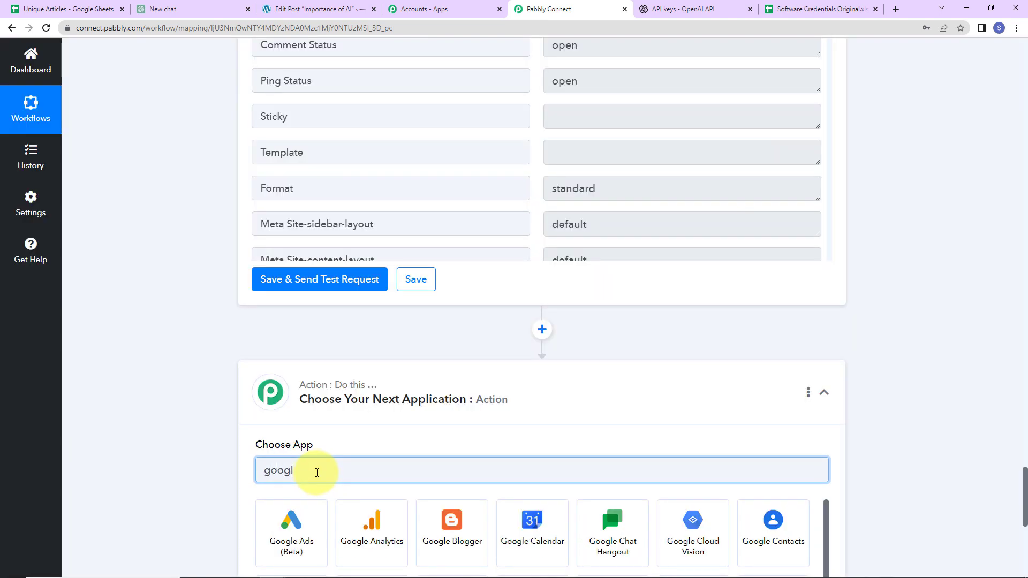
pyautogui.scroll(-2, 535, 530)
pyautogui.click(691, 527)
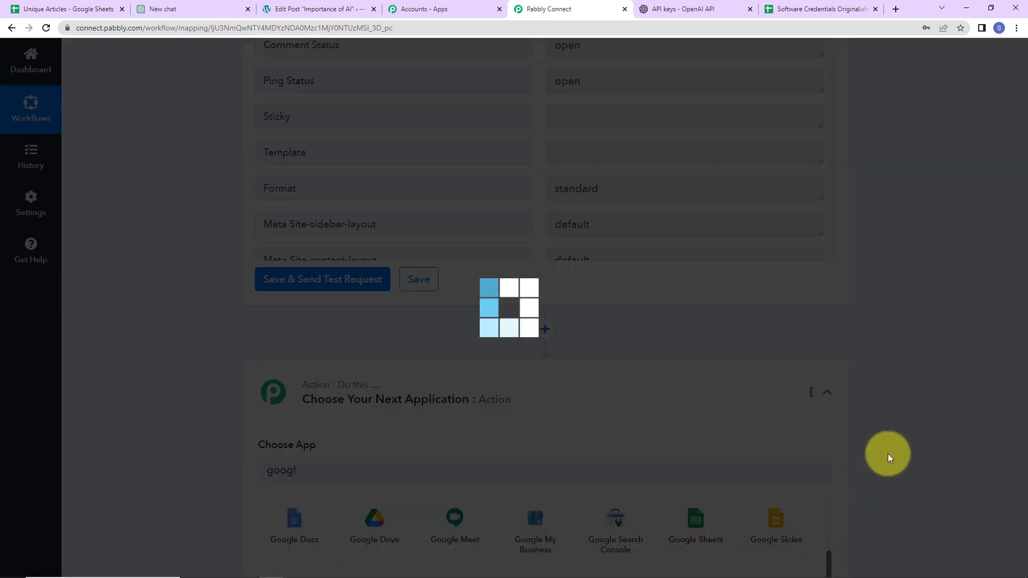
# Set the Google Sheets action event to Update Cell Value and open its account connection settings.
pyautogui.click(315, 405)
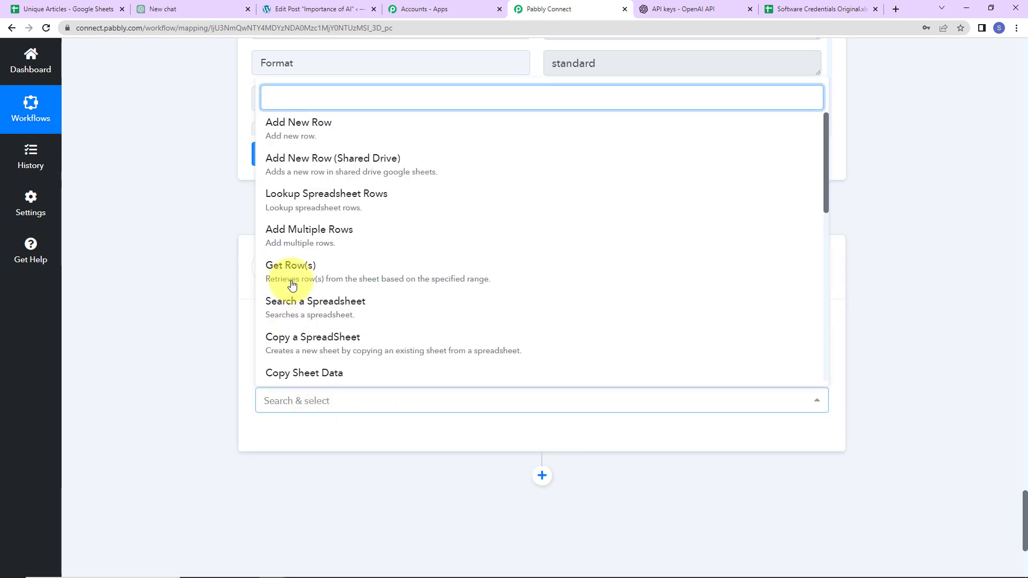
pyautogui.scroll(-5, 343, 300)
pyautogui.scroll(-2, 332, 300)
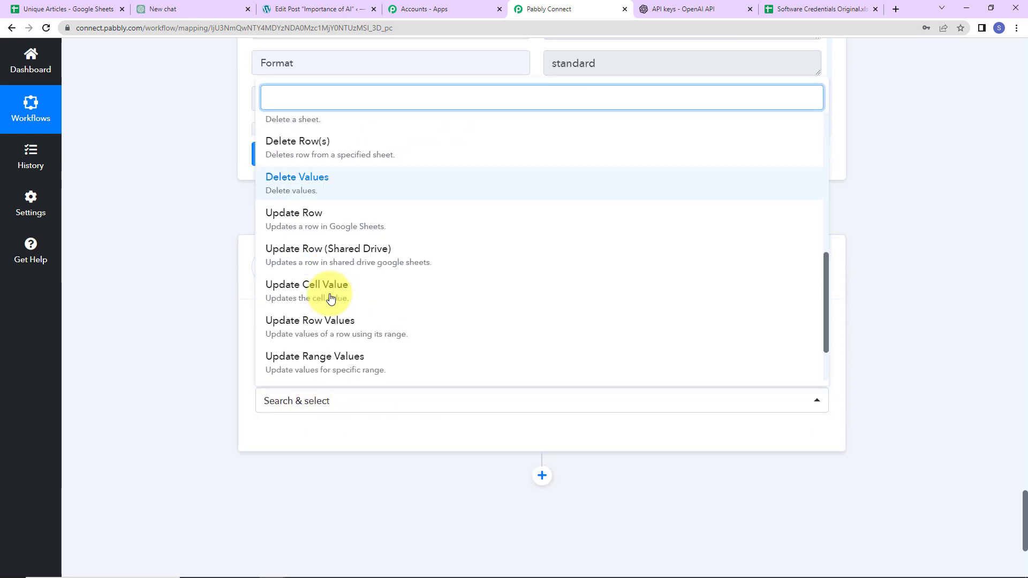
pyautogui.click(316, 300)
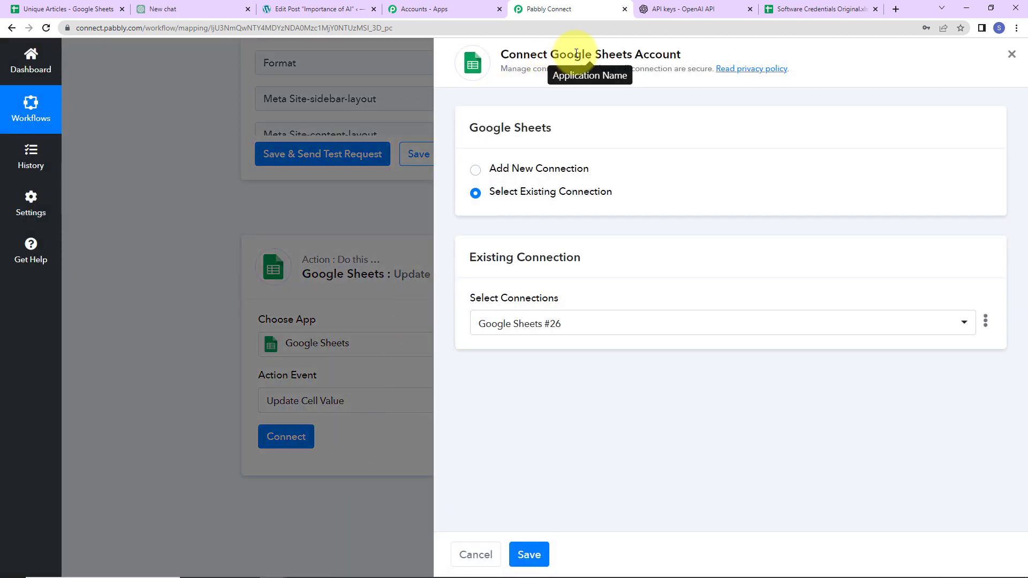
pyautogui.moveTo(552, 55); pyautogui.dragTo(734, 53)
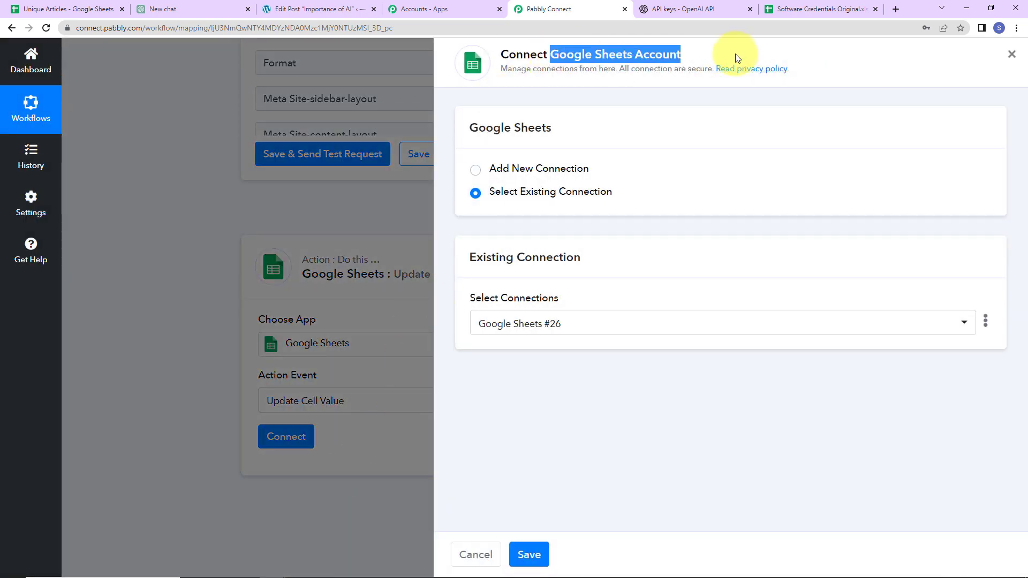
# Add a new Google Sheets connection, signing in with the desired Google account and allowing Pabbly Connect Sheets access.
pyautogui.click(475, 170)
pyautogui.click(548, 325)
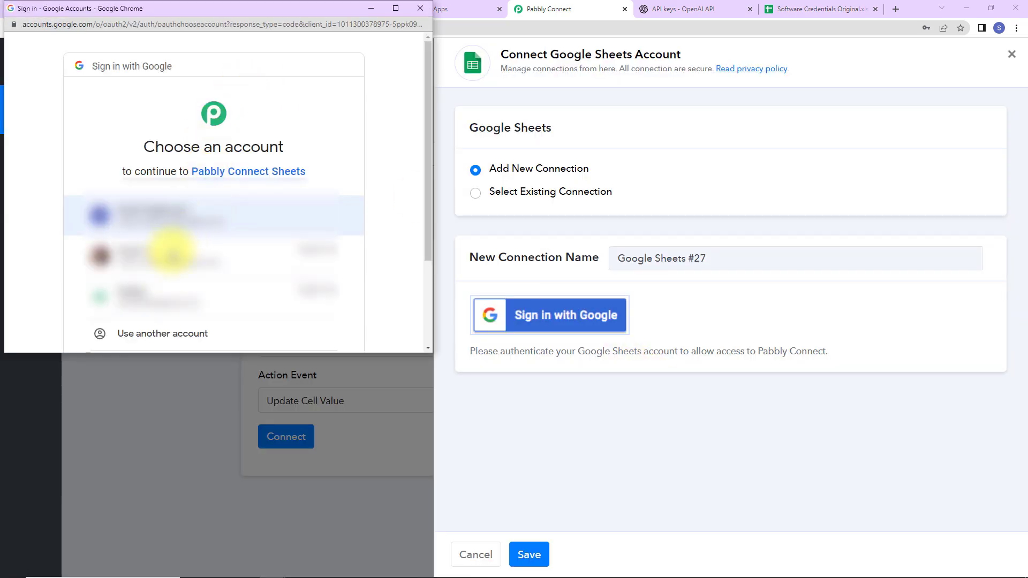
pyautogui.click(164, 266)
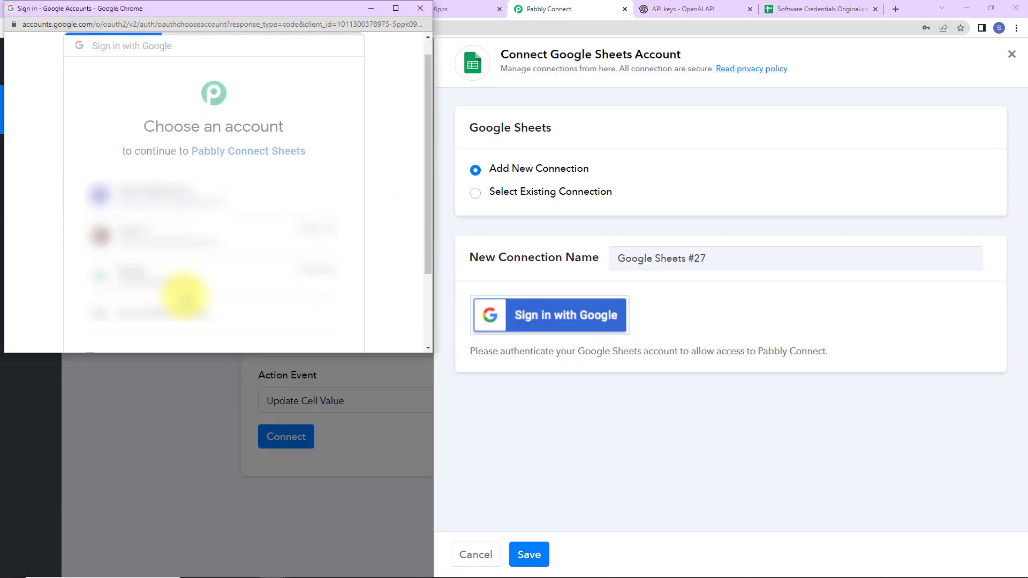
pyautogui.scroll(-2, 207, 270)
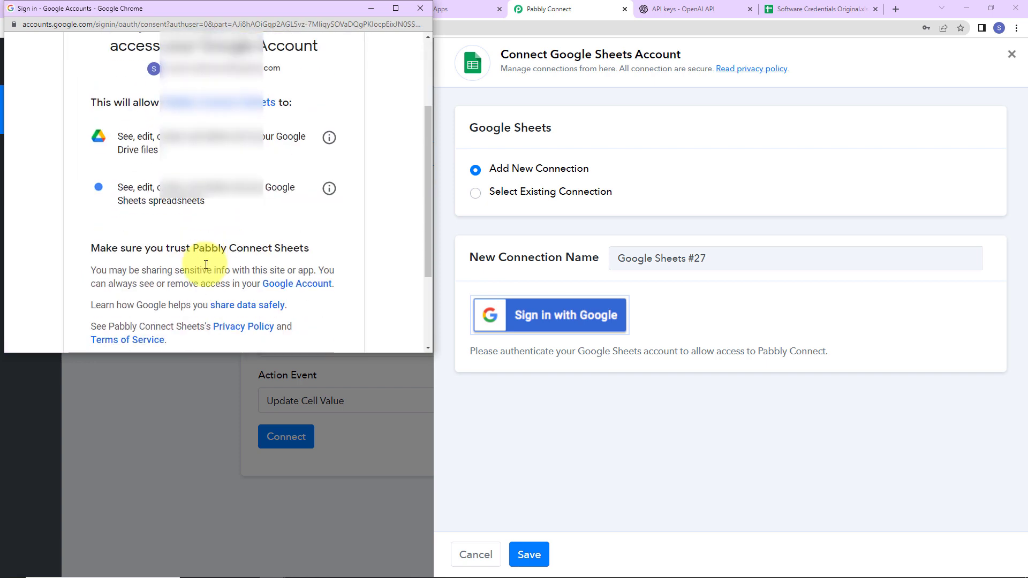
pyautogui.scroll(2, 205, 265)
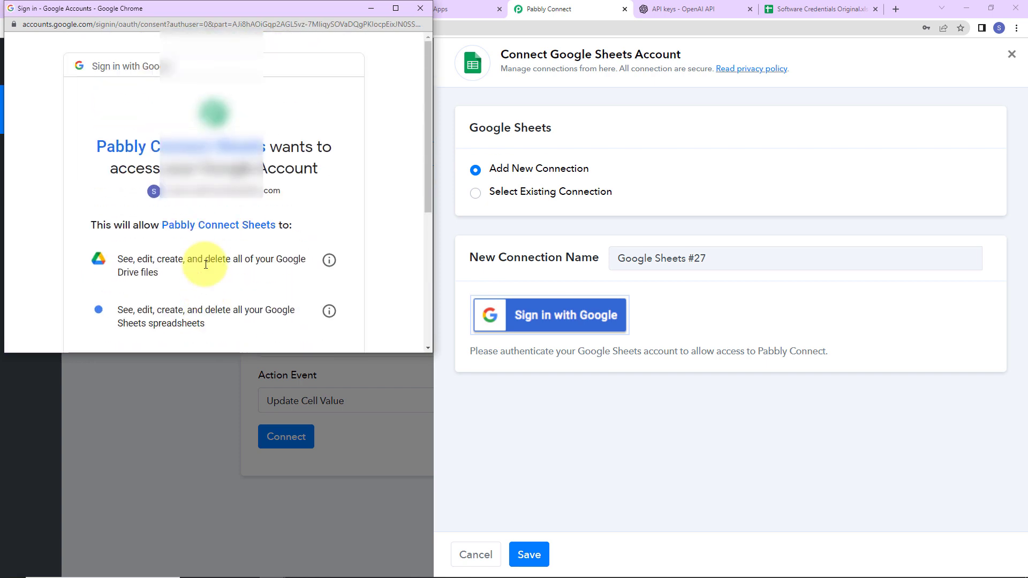
pyautogui.scroll(-4, 205, 252)
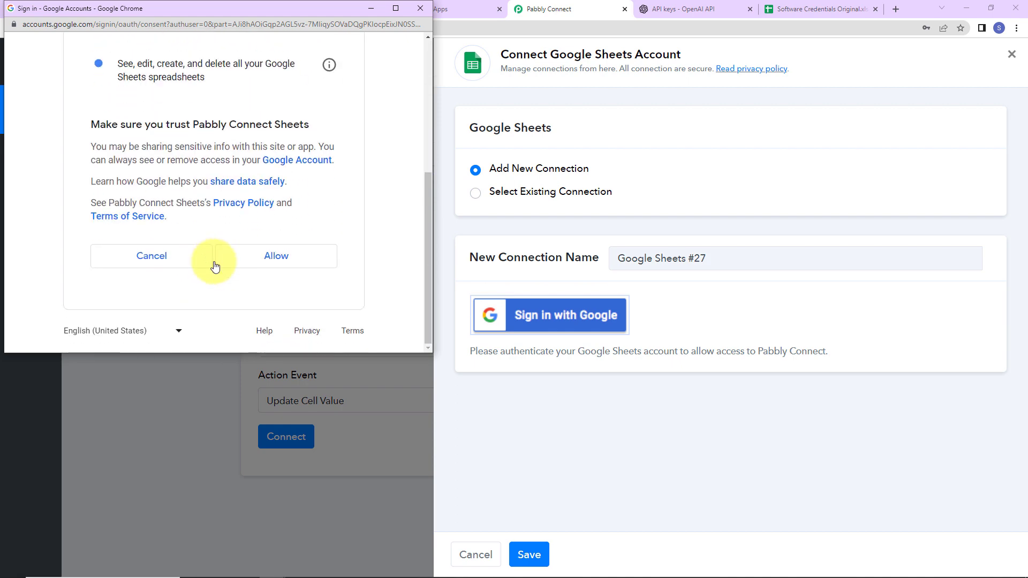
pyautogui.click(273, 256)
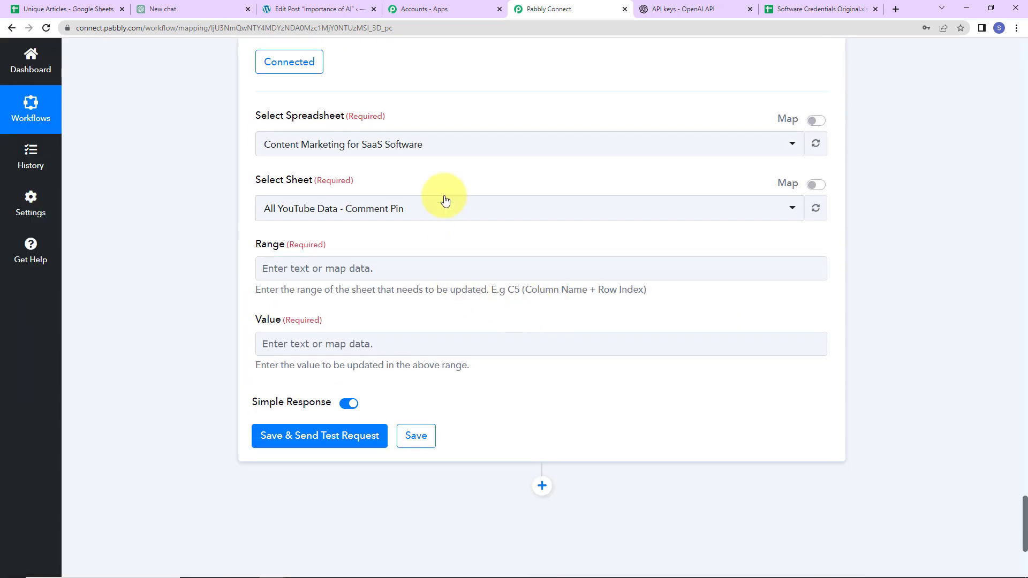
# Select the Unique Articles spreadsheet, with Sheet1 as the sheet, for the cell update.
pyautogui.click(443, 144)
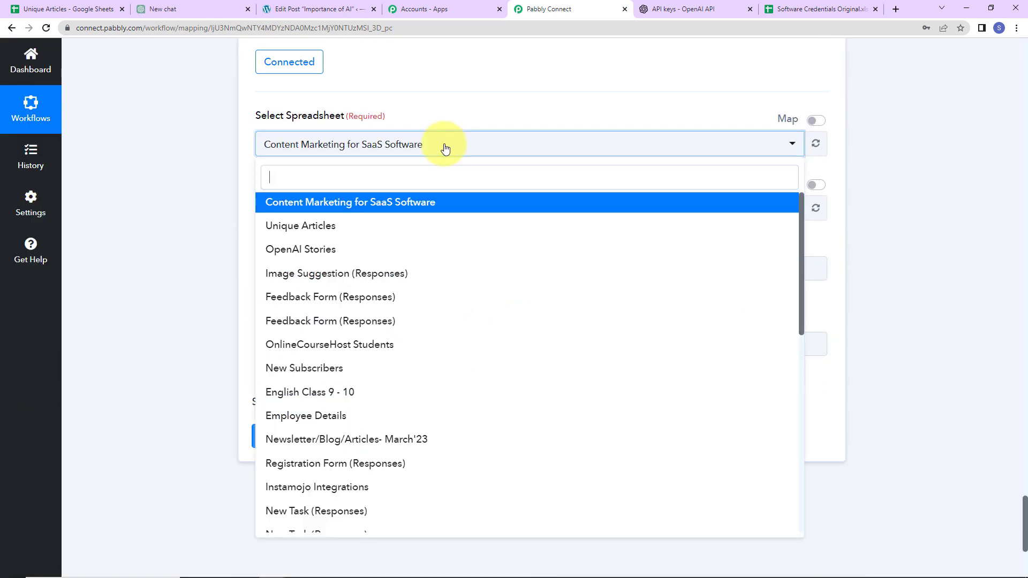
pyautogui.click(298, 227)
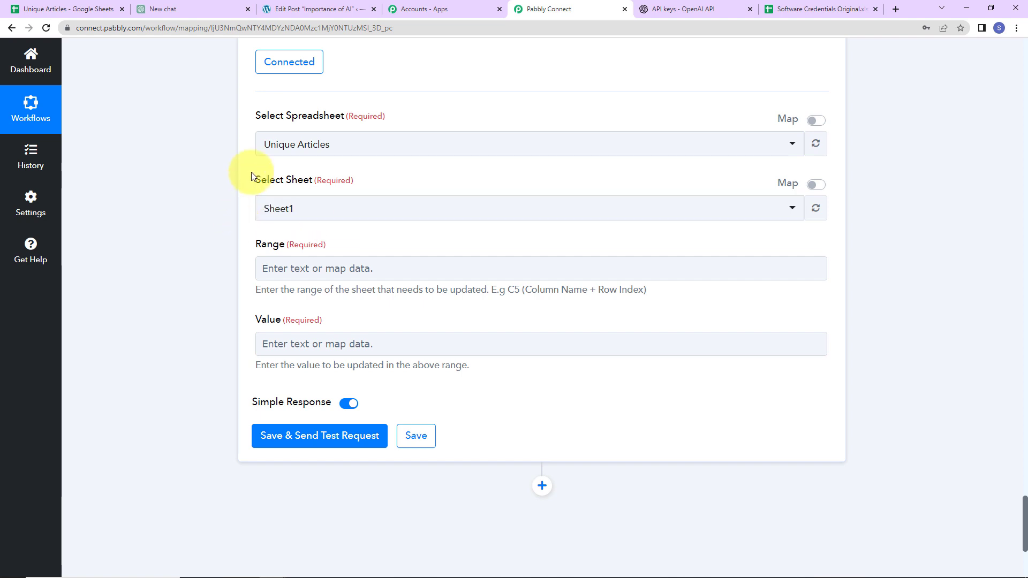
pyautogui.click(332, 276)
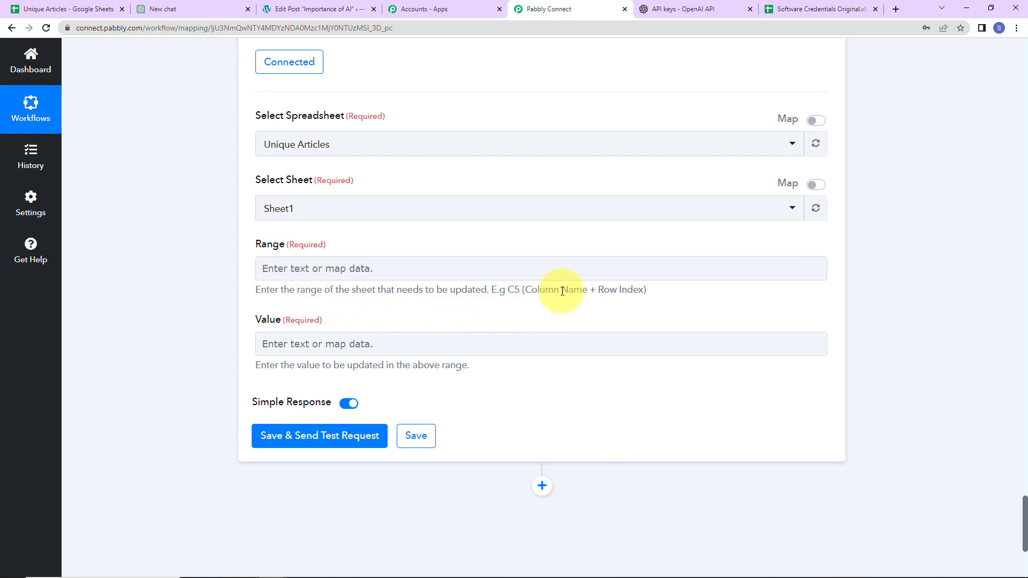
# Check the Generated Article Content column in the Unique Articles sheet, then set the Range to B followed by the trigger's mapped RowIndex.
pyautogui.click(33, 10)
pyautogui.click(289, 274)
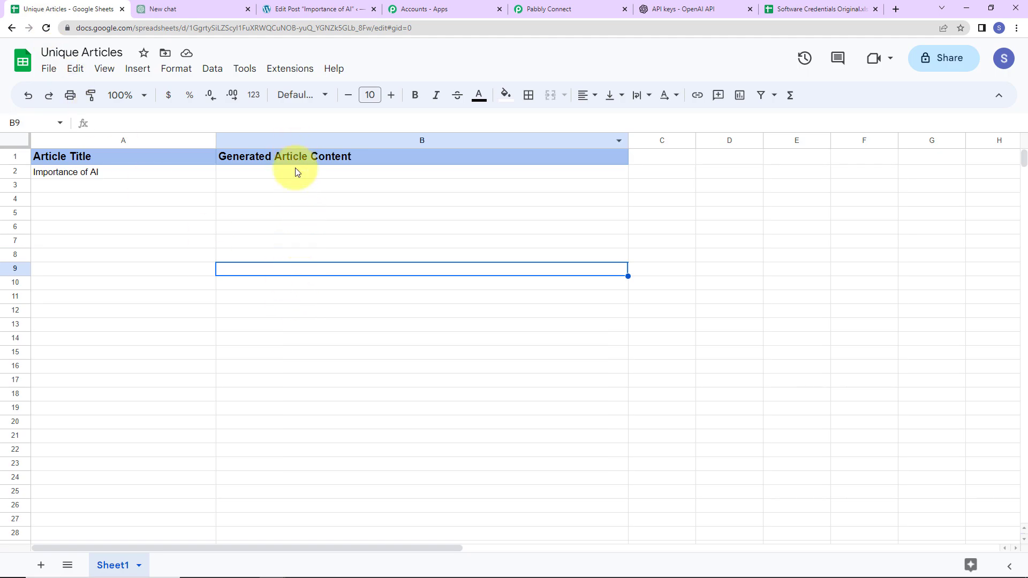
pyautogui.click(592, 7)
pyautogui.click(277, 273)
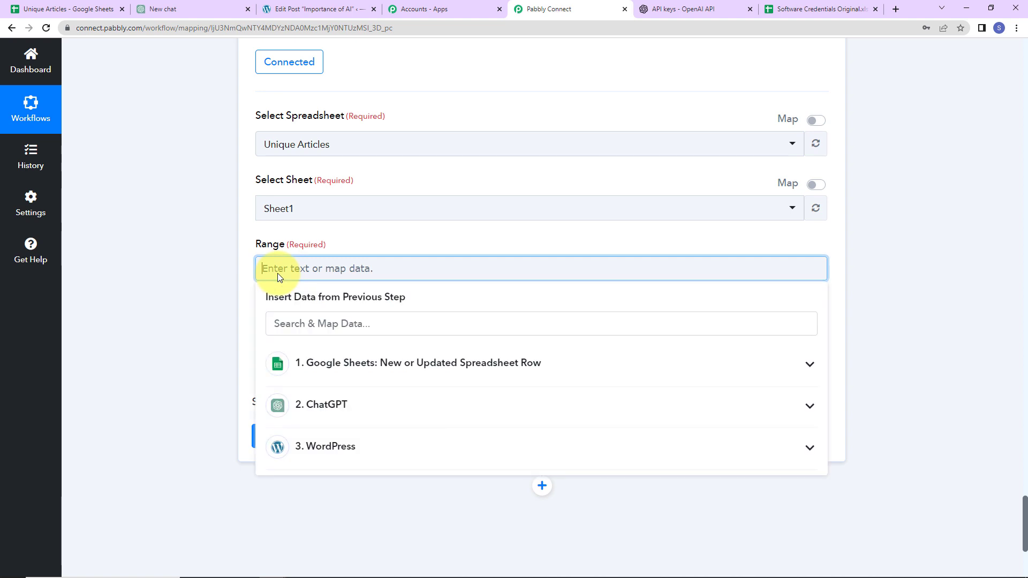
pyautogui.write('b')
pyautogui.press('BackSpace')
pyautogui.write('B')
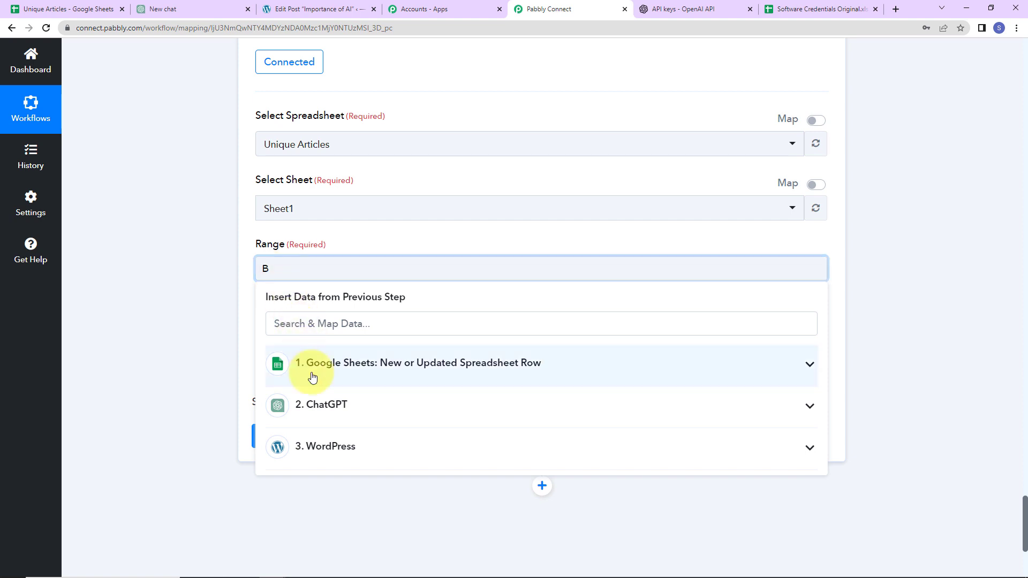
pyautogui.click(283, 376)
pyautogui.click(339, 528)
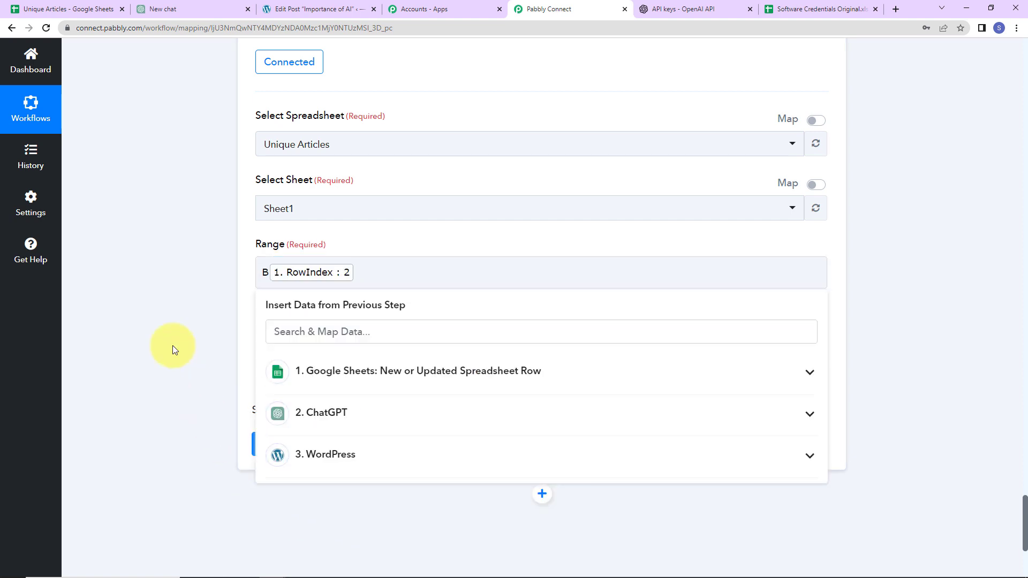
# Map the Link from the WordPress step as the Value for the Google Sheets cell update.
pyautogui.scroll(-2, 173, 345)
pyautogui.click(282, 227)
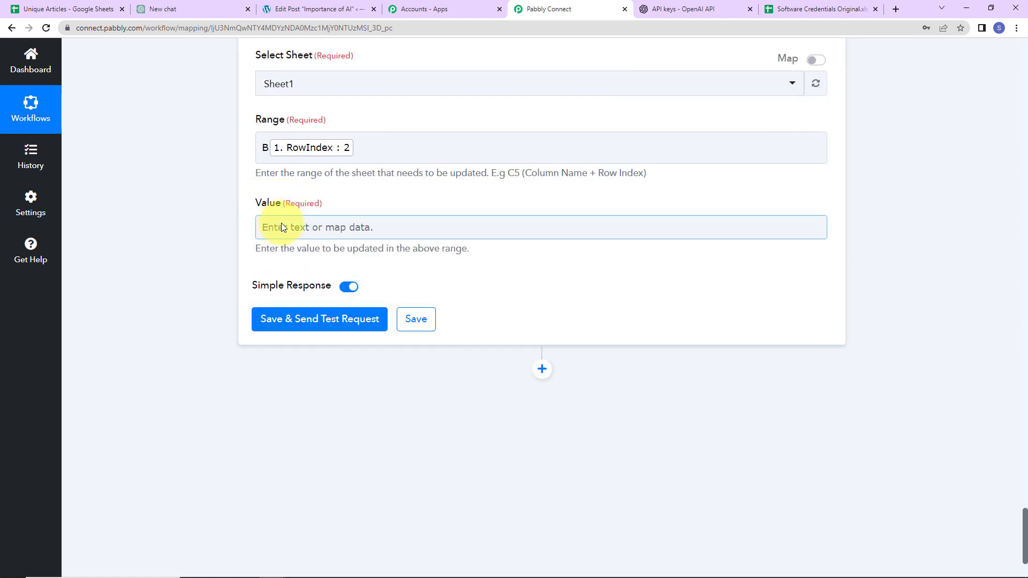
pyautogui.click(290, 227)
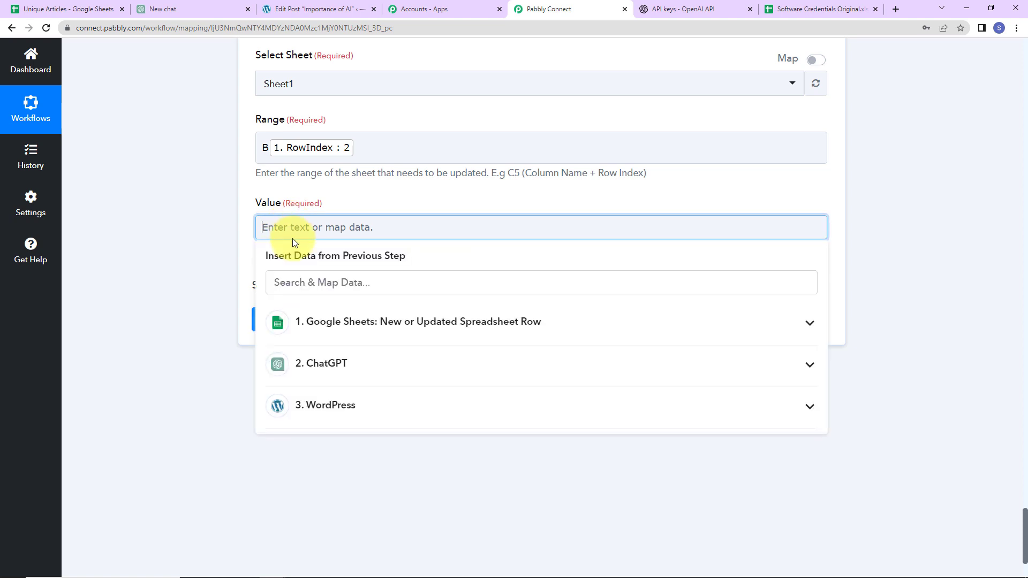
pyautogui.click(314, 410)
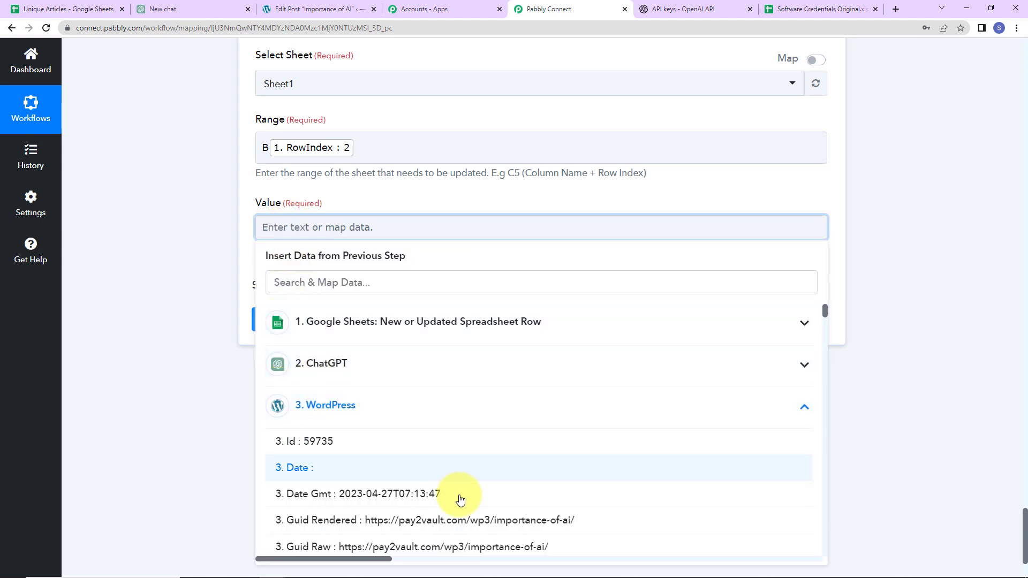
pyautogui.scroll(-2, 465, 491)
pyautogui.scroll(-4, 465, 491)
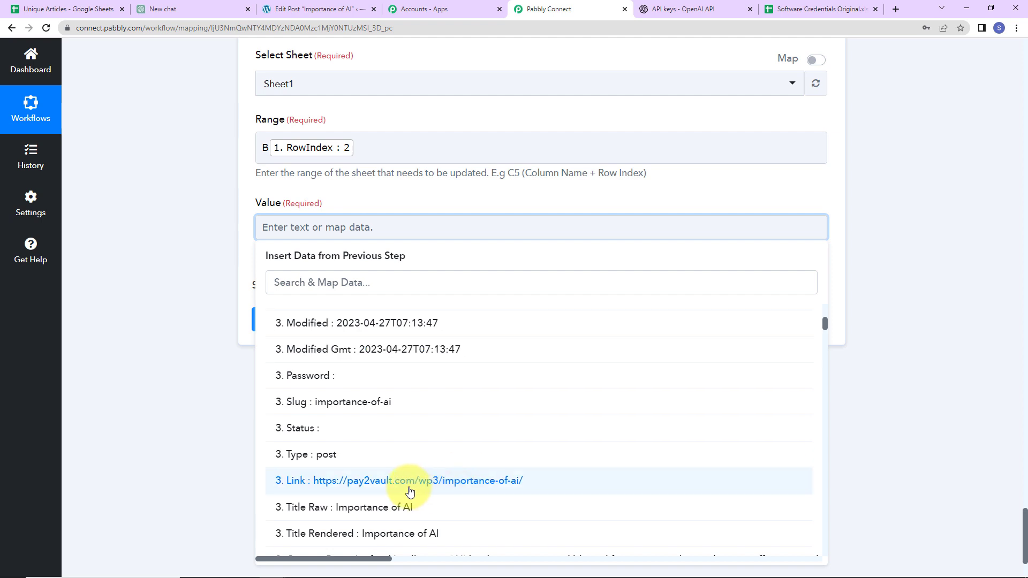
pyautogui.click(539, 480)
pyautogui.click(114, 310)
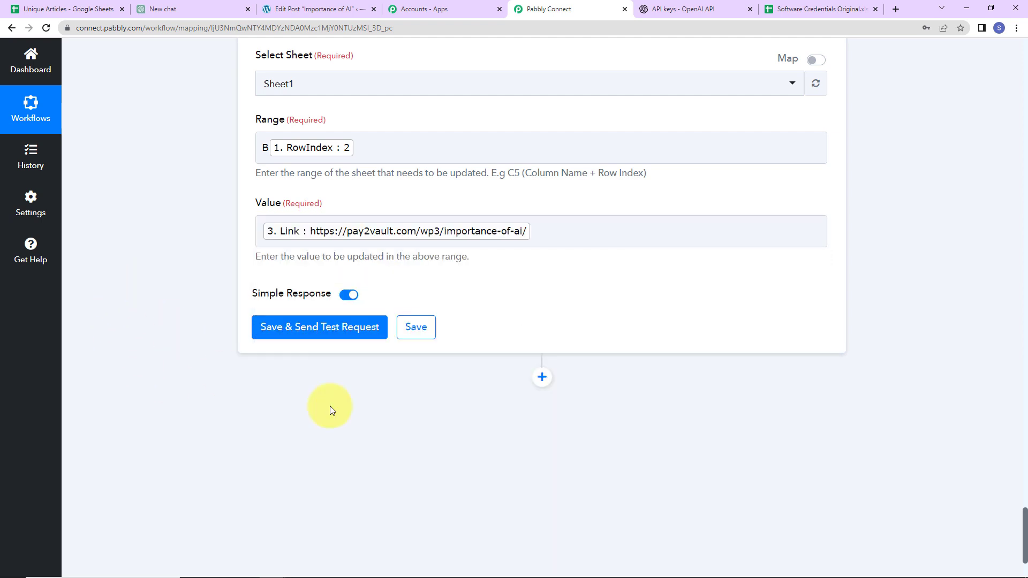
# Save the cell-update action with a test request, and check the Generated Article Content column in the Unique Articles sheet.
pyautogui.click(338, 328)
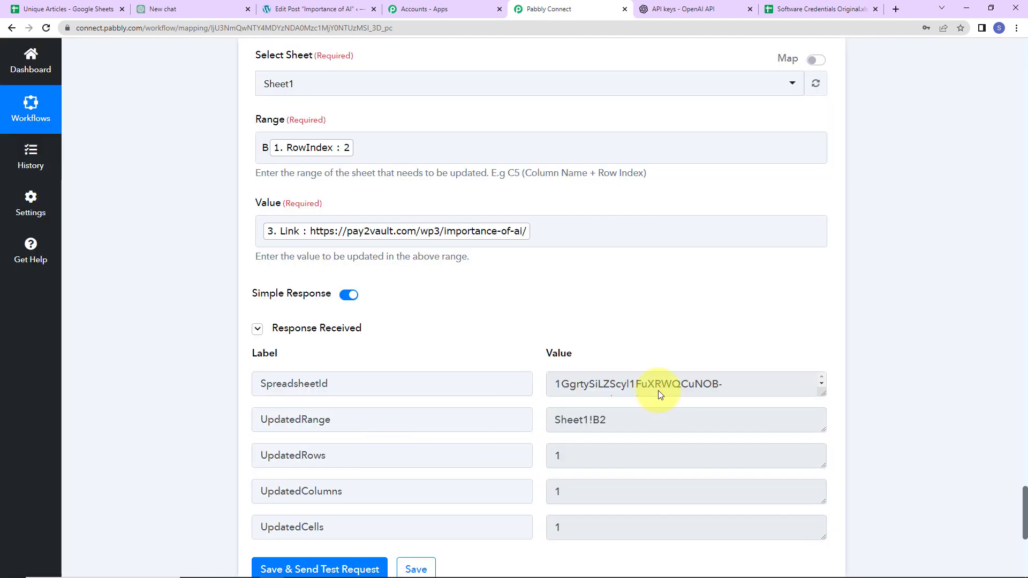
pyautogui.click(74, 9)
pyautogui.click(308, 348)
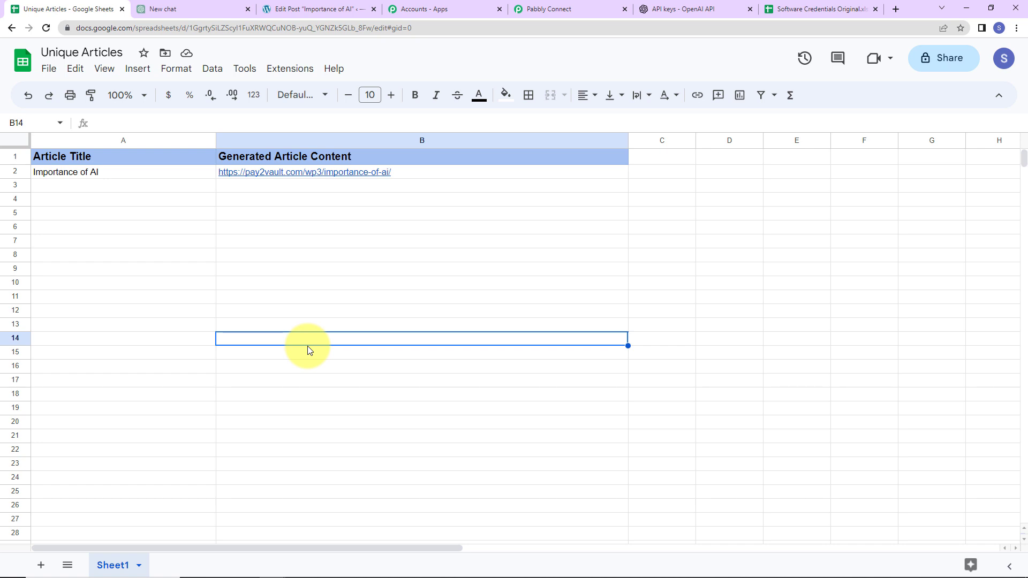
# Enter "The New Era of Technology" as a new article title in cell A3 to trigger the workflow.
pyautogui.click(45, 184)
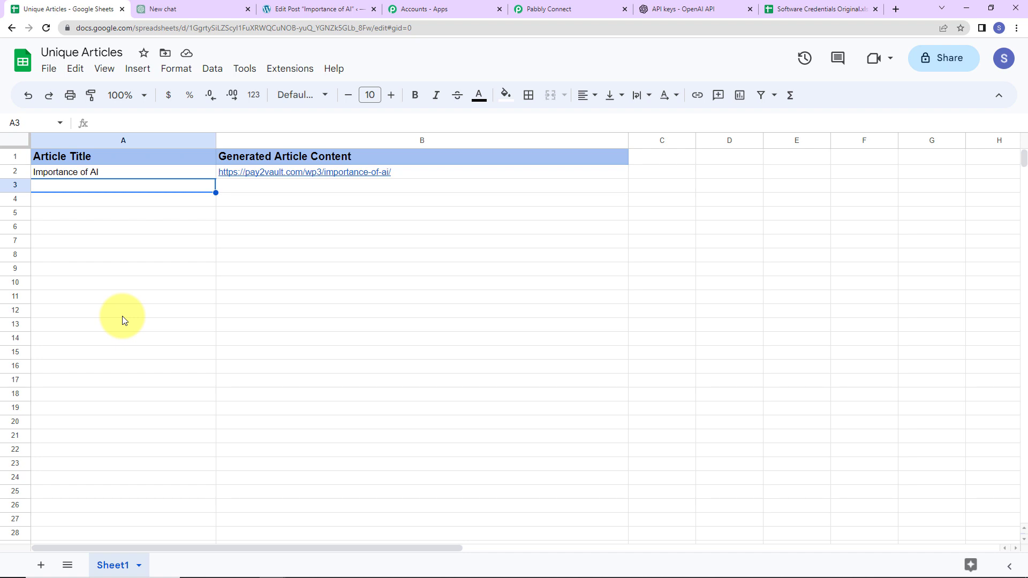
pyautogui.write('The New')
pyautogui.write('Er')
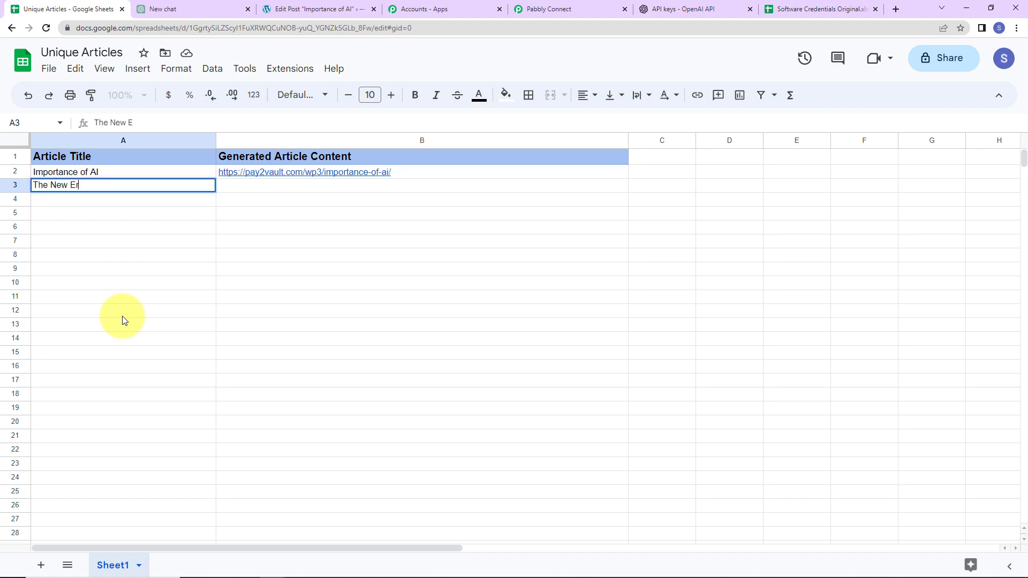
pyautogui.write('a of Technology')
pyautogui.press('Return')
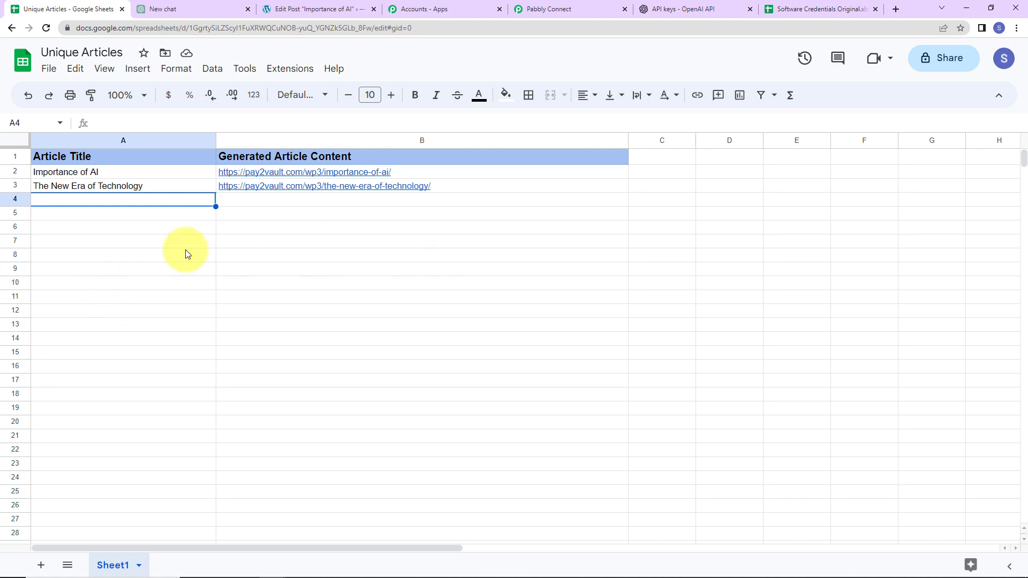
# Copy the generated post link from cell B3 and open it in a new incognito window.
pyautogui.click(271, 185)
pyautogui.rightClick(271, 185)
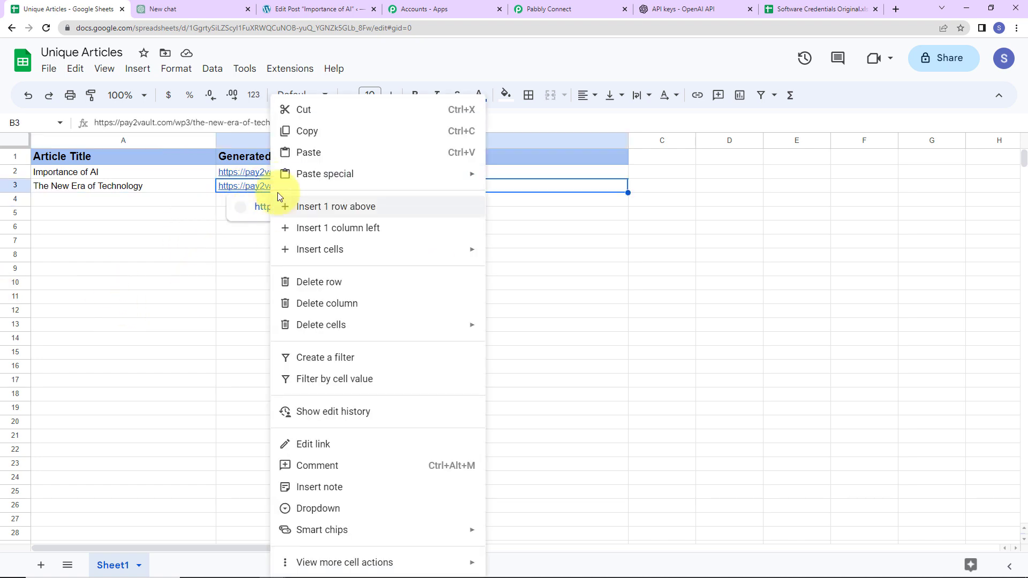
pyautogui.click(294, 131)
pyautogui.click(1016, 28)
pyautogui.click(939, 69)
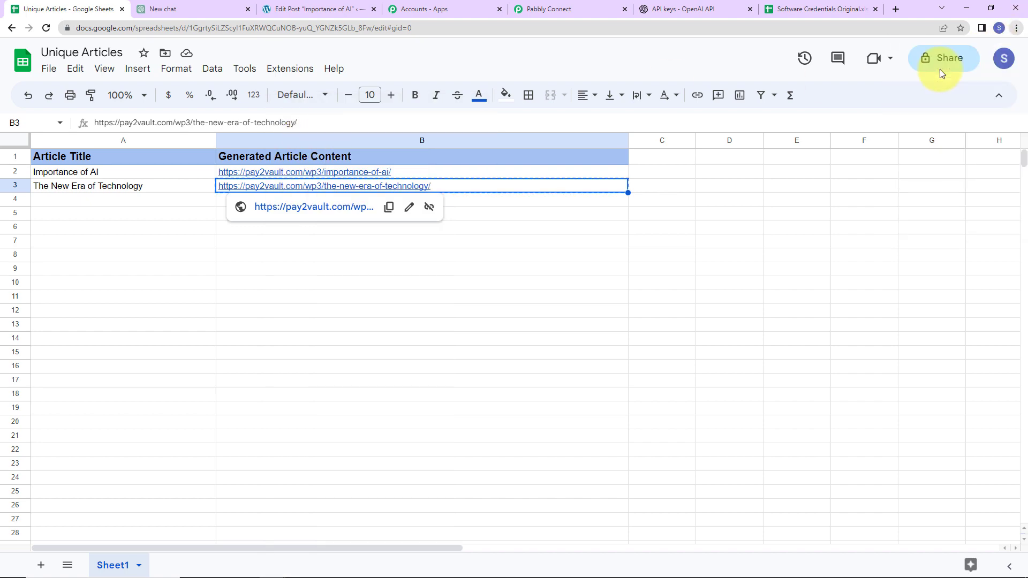
pyautogui.hotkey('ctrl', 'v')
pyautogui.press('Return')
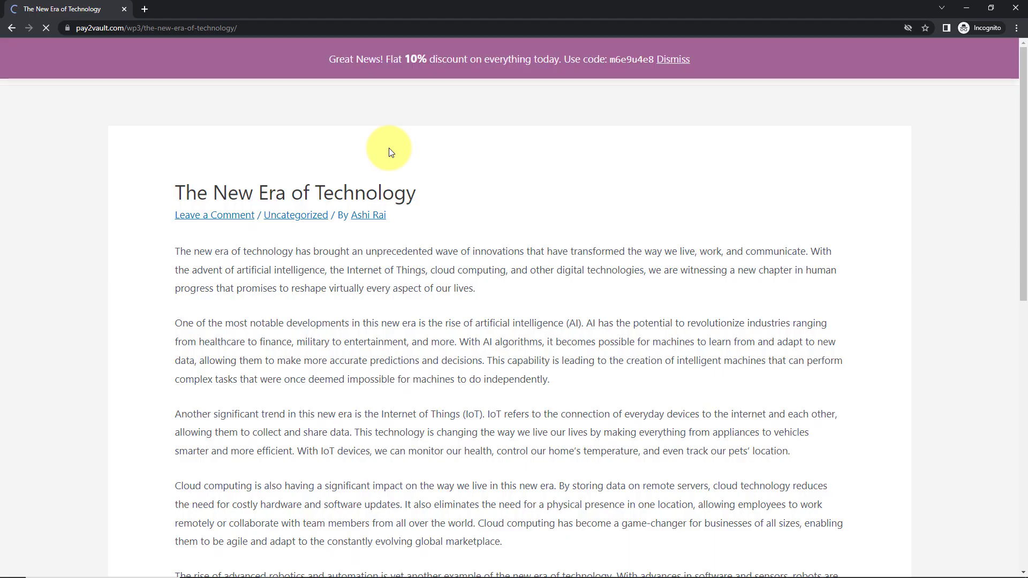
# Read through the published article "The New Era of Technology" on the WordPress site and close the incognito window.
pyautogui.scroll(-15, 387, 152)
pyautogui.scroll(15, 390, 152)
pyautogui.scroll(-4, 390, 152)
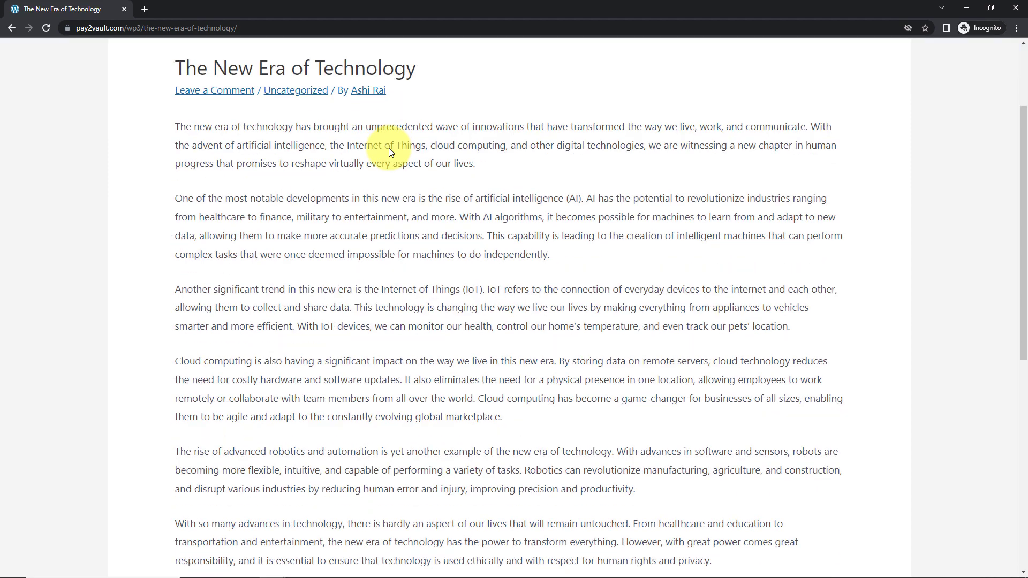
pyautogui.scroll(-5, 389, 150)
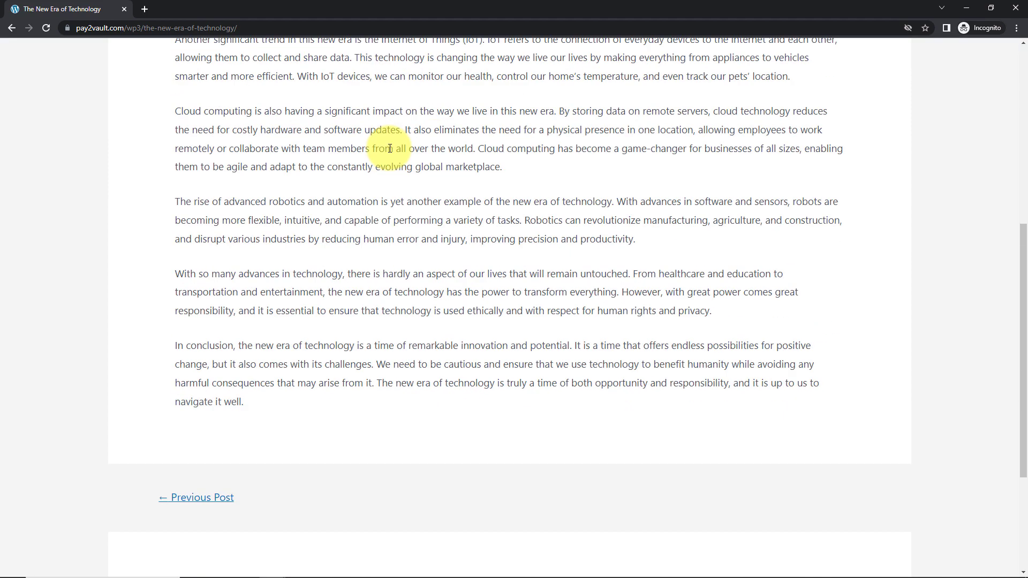
pyautogui.scroll(5, 390, 149)
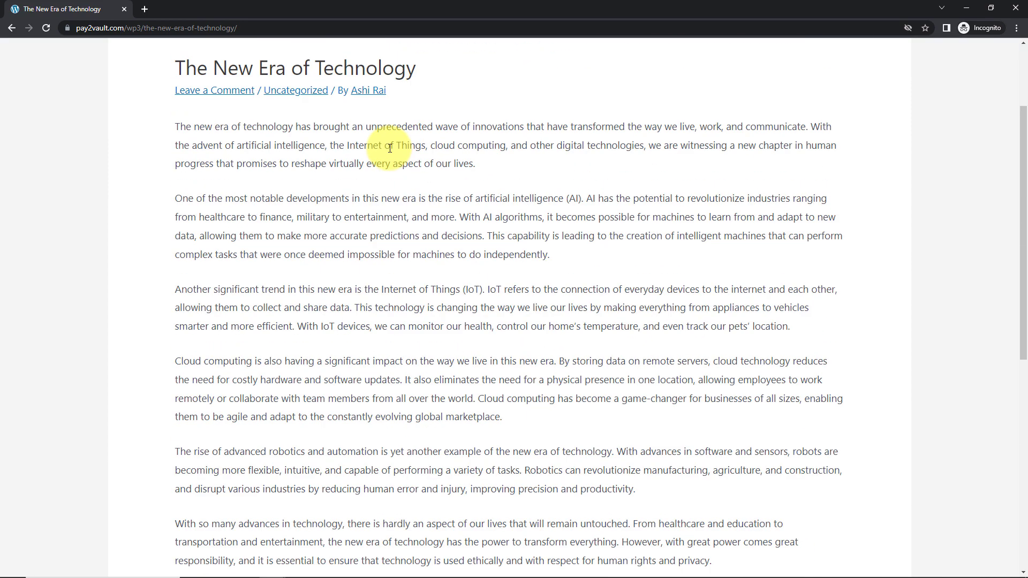
pyautogui.click(1014, 8)
# Return to the Pabbly Connect workflow and collapse the Google Sheets trigger and the ChatGPT, WordPress and Google Sheets action steps.
pyautogui.click(552, 9)
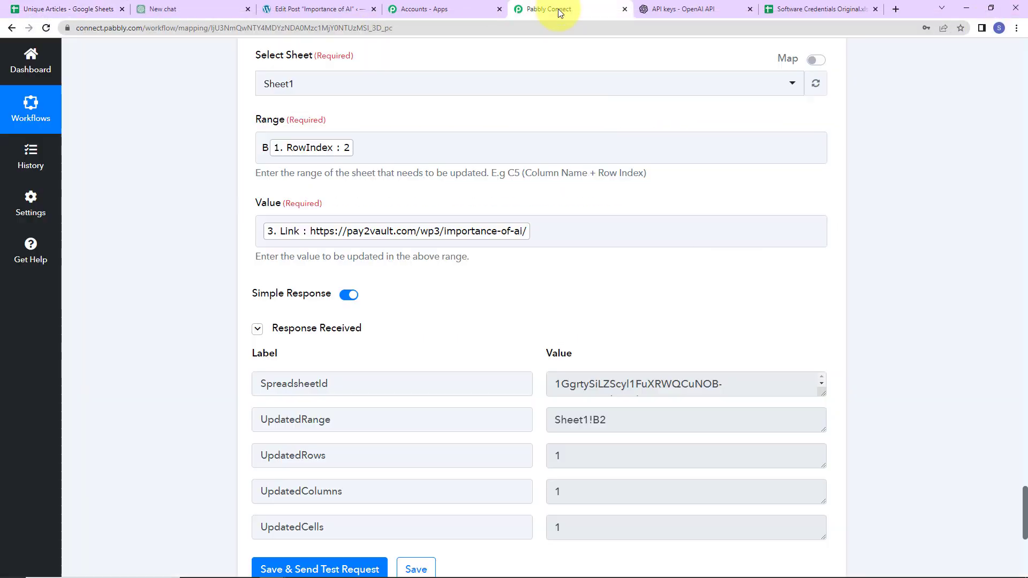
pyautogui.moveTo(1023, 500); pyautogui.dragTo(1022, 31)
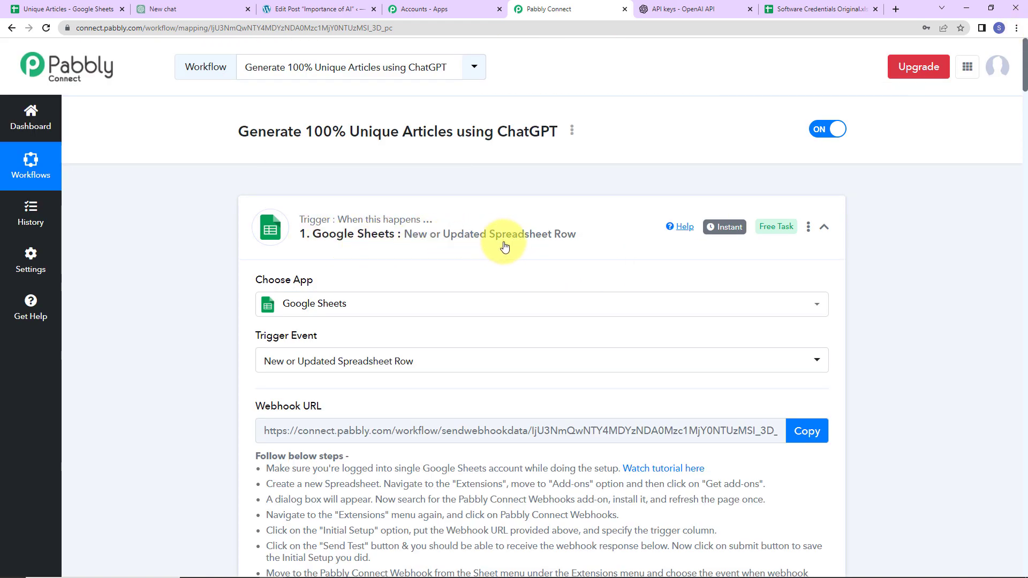
pyautogui.click(826, 227)
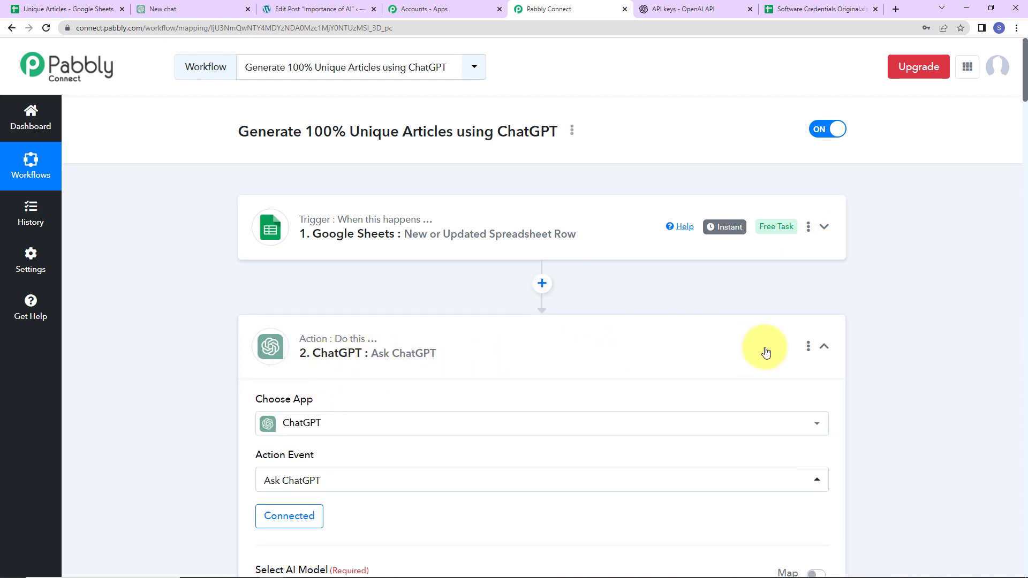
pyautogui.click(824, 347)
pyautogui.scroll(-5, 643, 370)
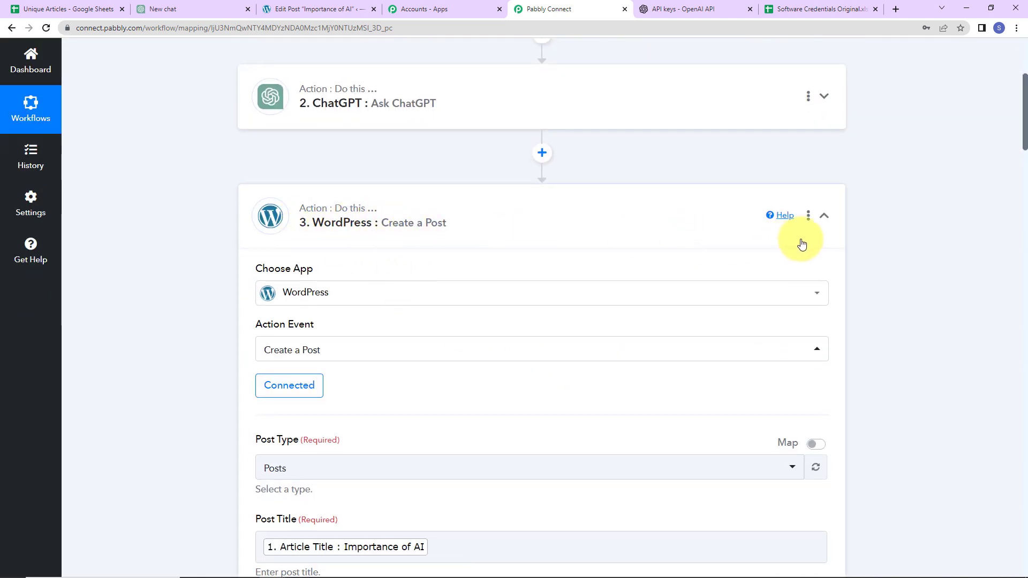
pyautogui.click(824, 215)
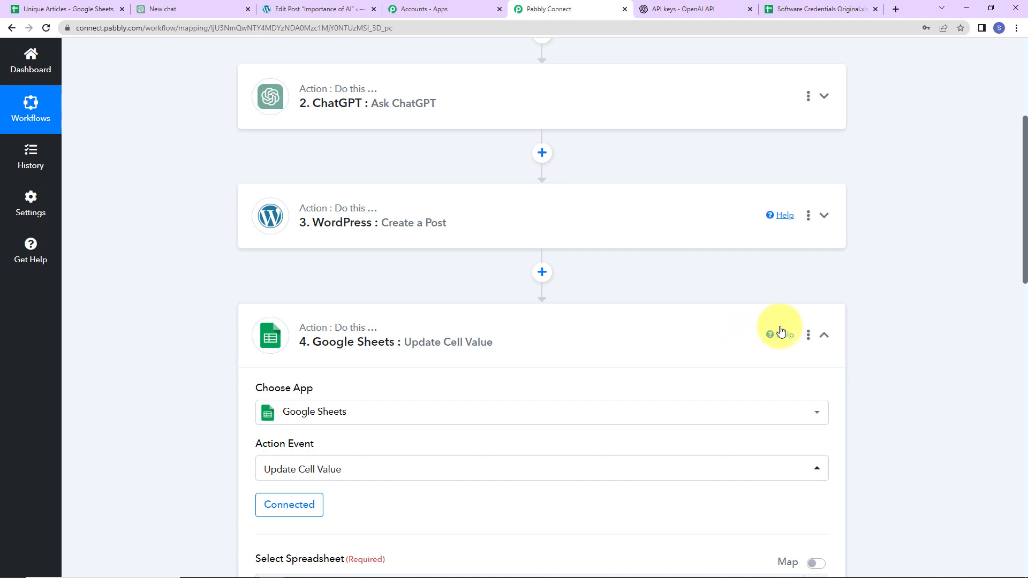
pyautogui.click(824, 335)
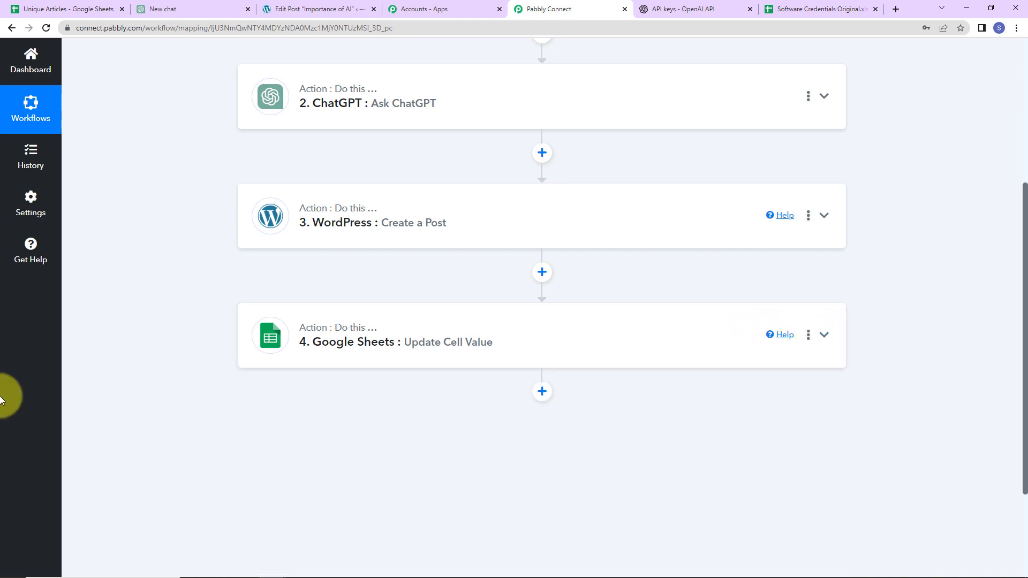